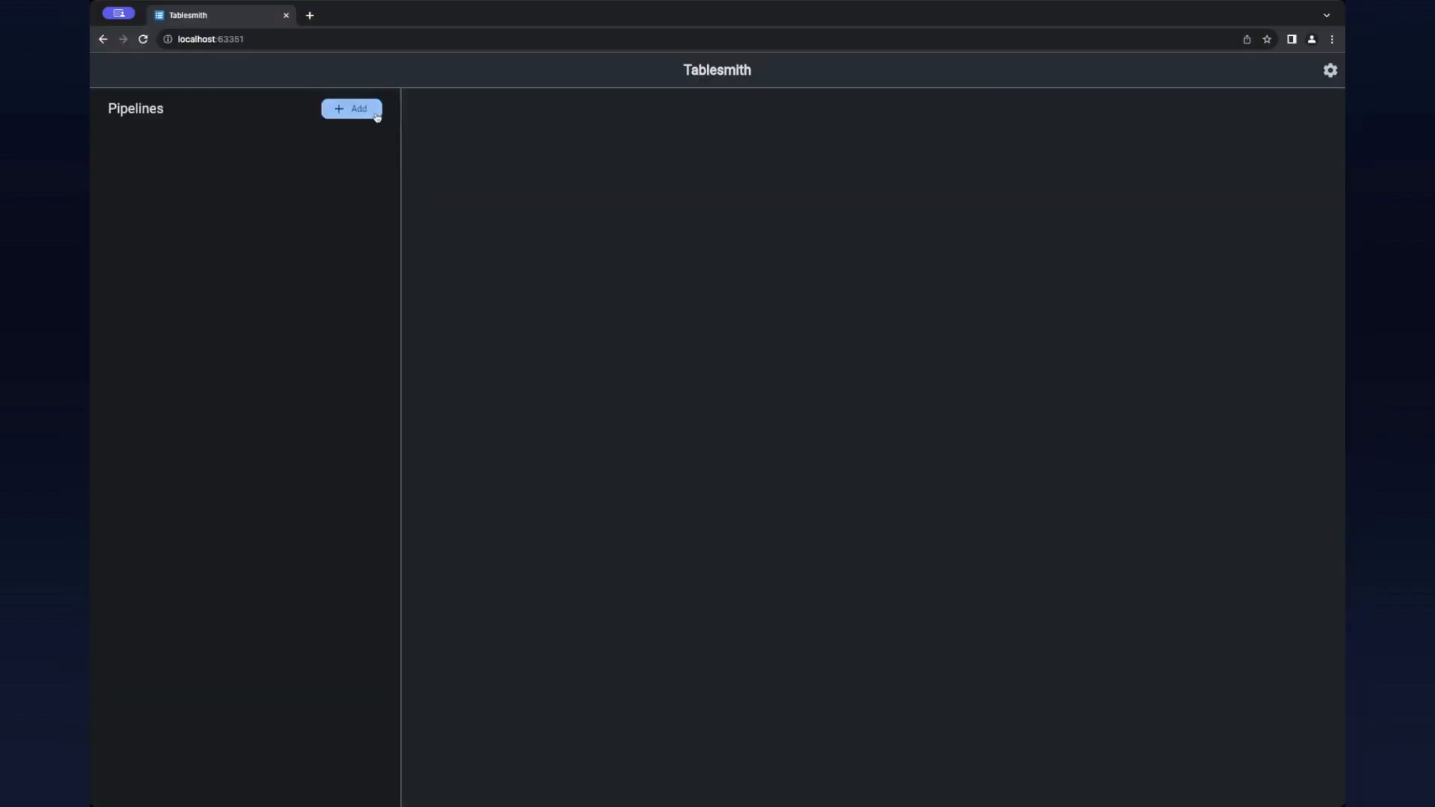
# Step: Create a new pipeline named test1 and save it
pyautogui.click(374, 111)
pyautogui.click(720, 364)
pyautogui.write('test1')
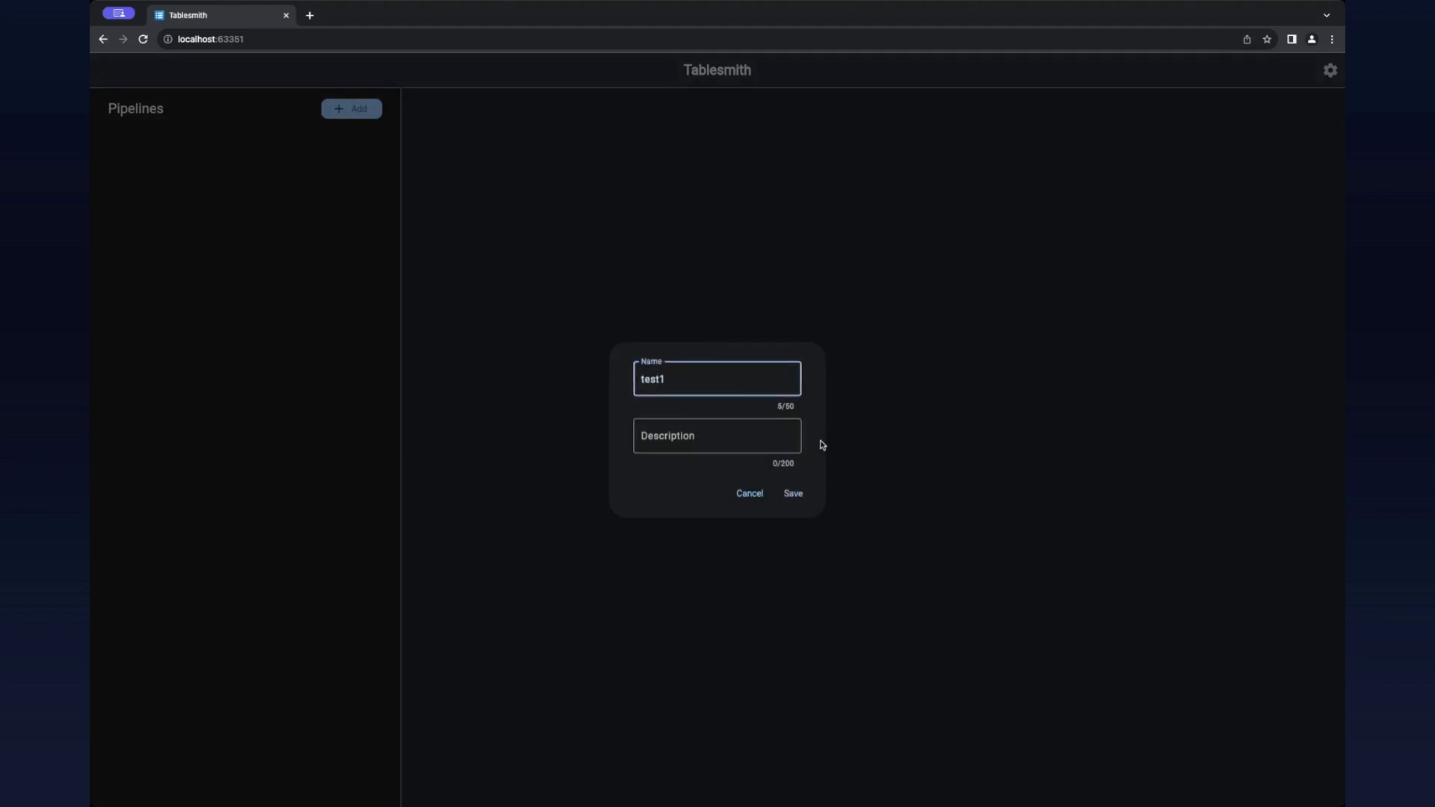
pyautogui.click(791, 495)
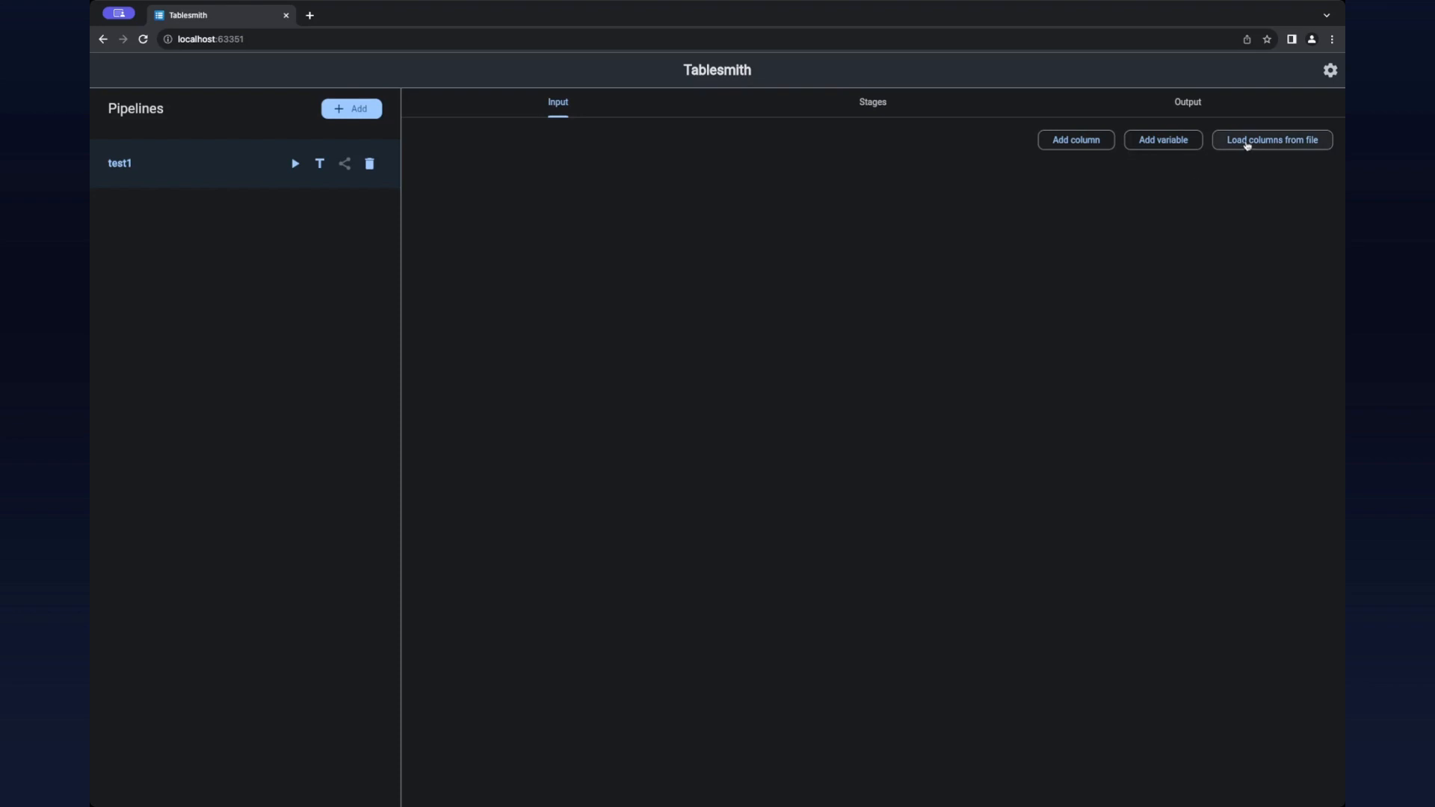
# Step: Load the input columns of the test1 pipeline from the local file raw-data.xlsx on the Desktop
pyautogui.click(1270, 140)
pyautogui.click(757, 428)
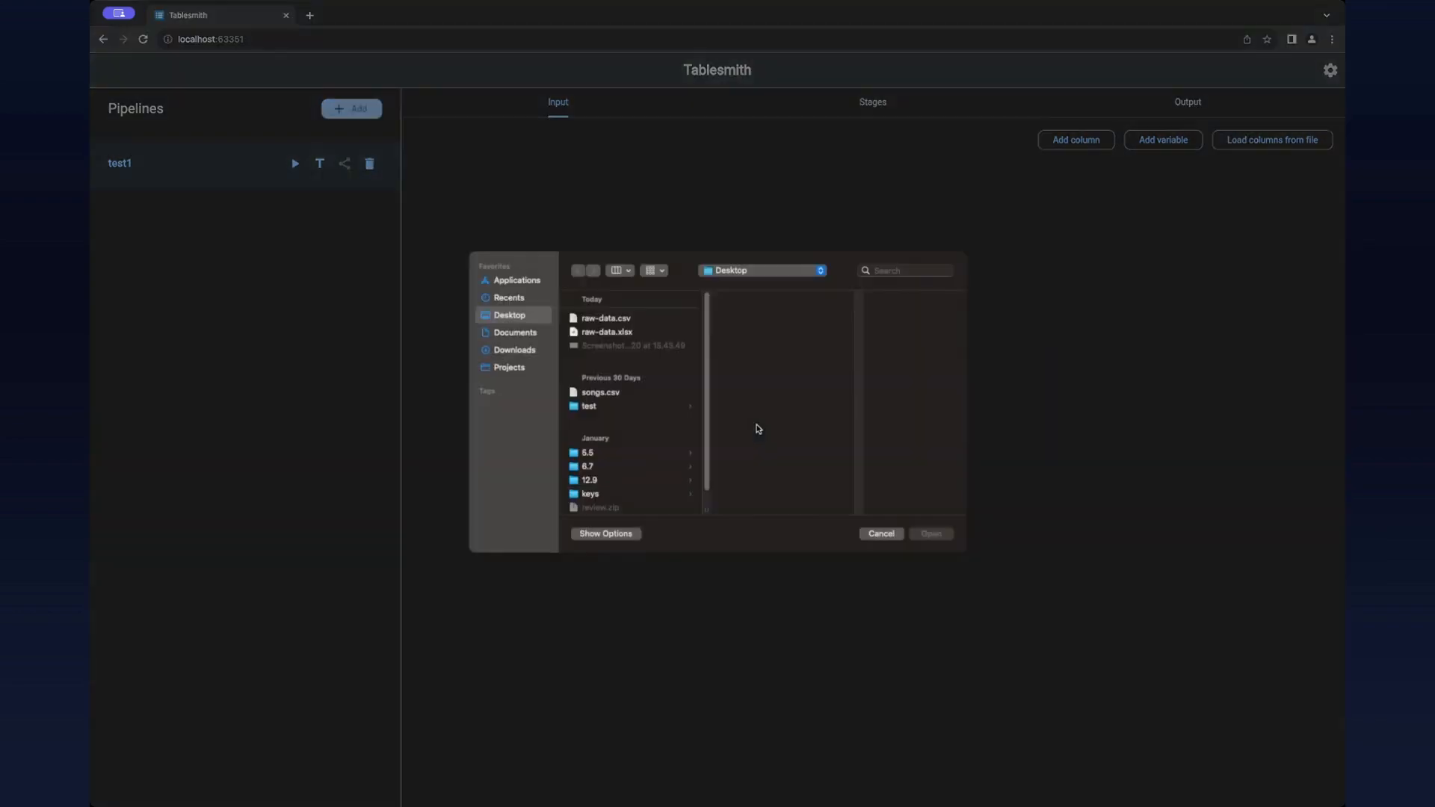
pyautogui.click(636, 334)
pyautogui.press('Return')
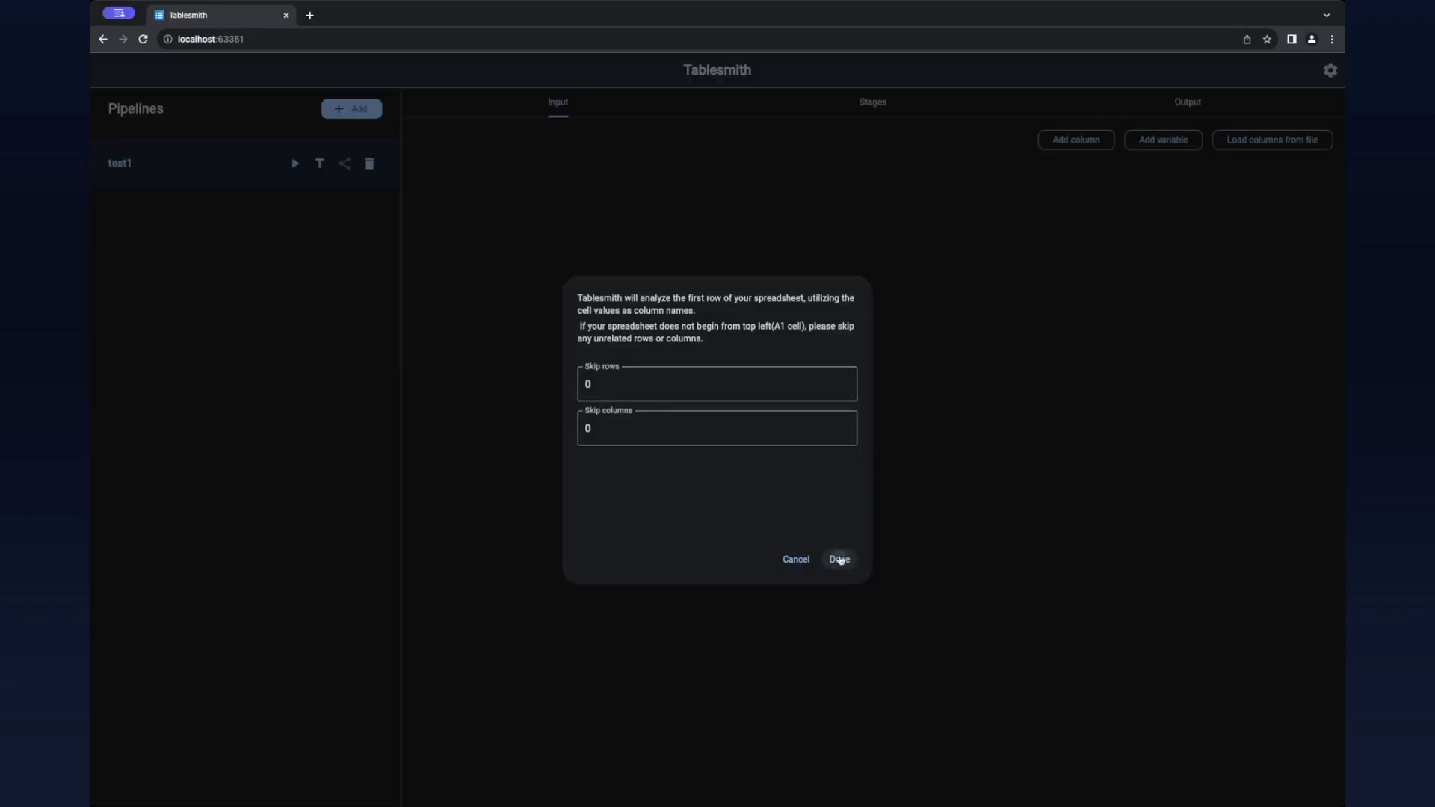
pyautogui.click(839, 560)
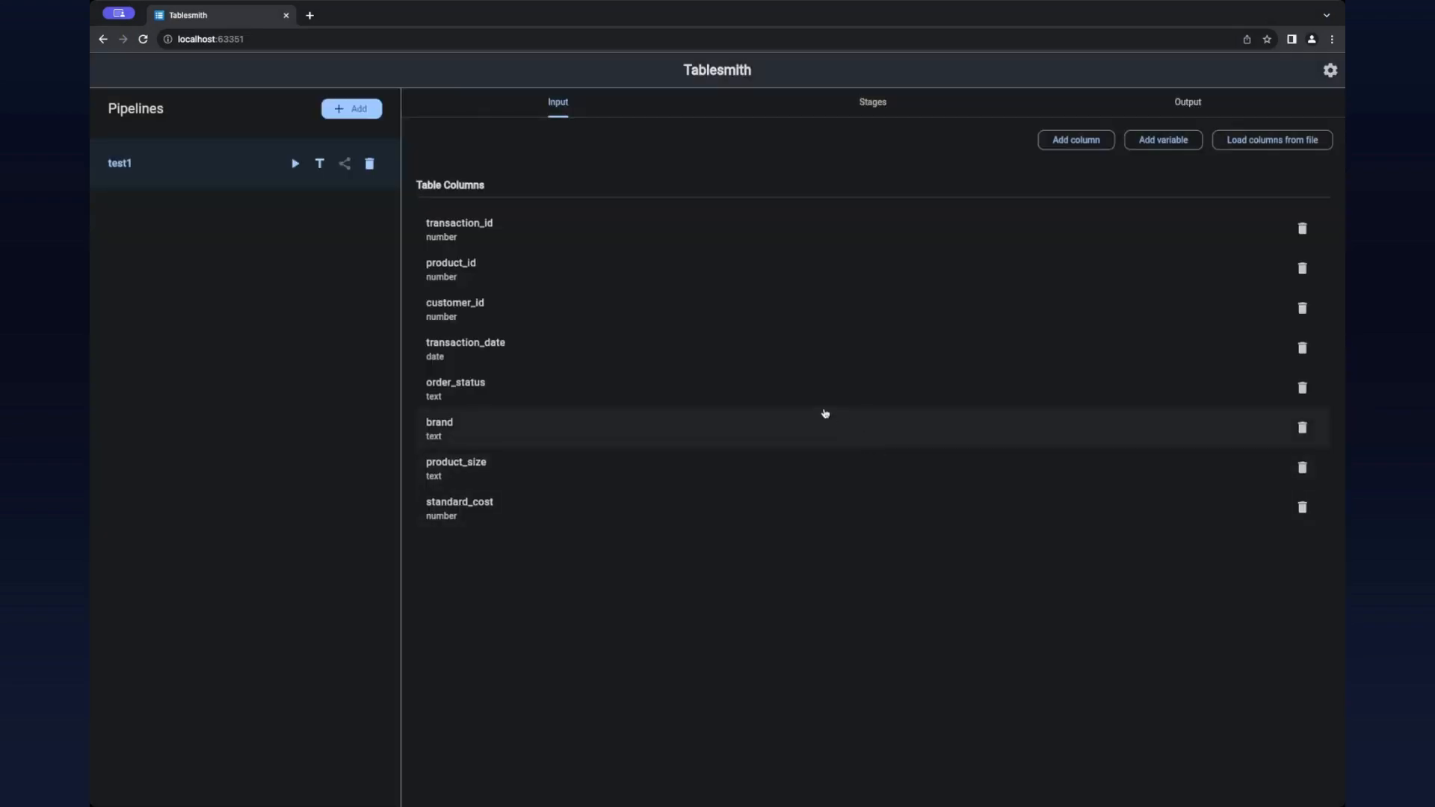
# Step: Change the type of the transaction_date input column to text and save it
pyautogui.click(598, 354)
pyautogui.click(702, 416)
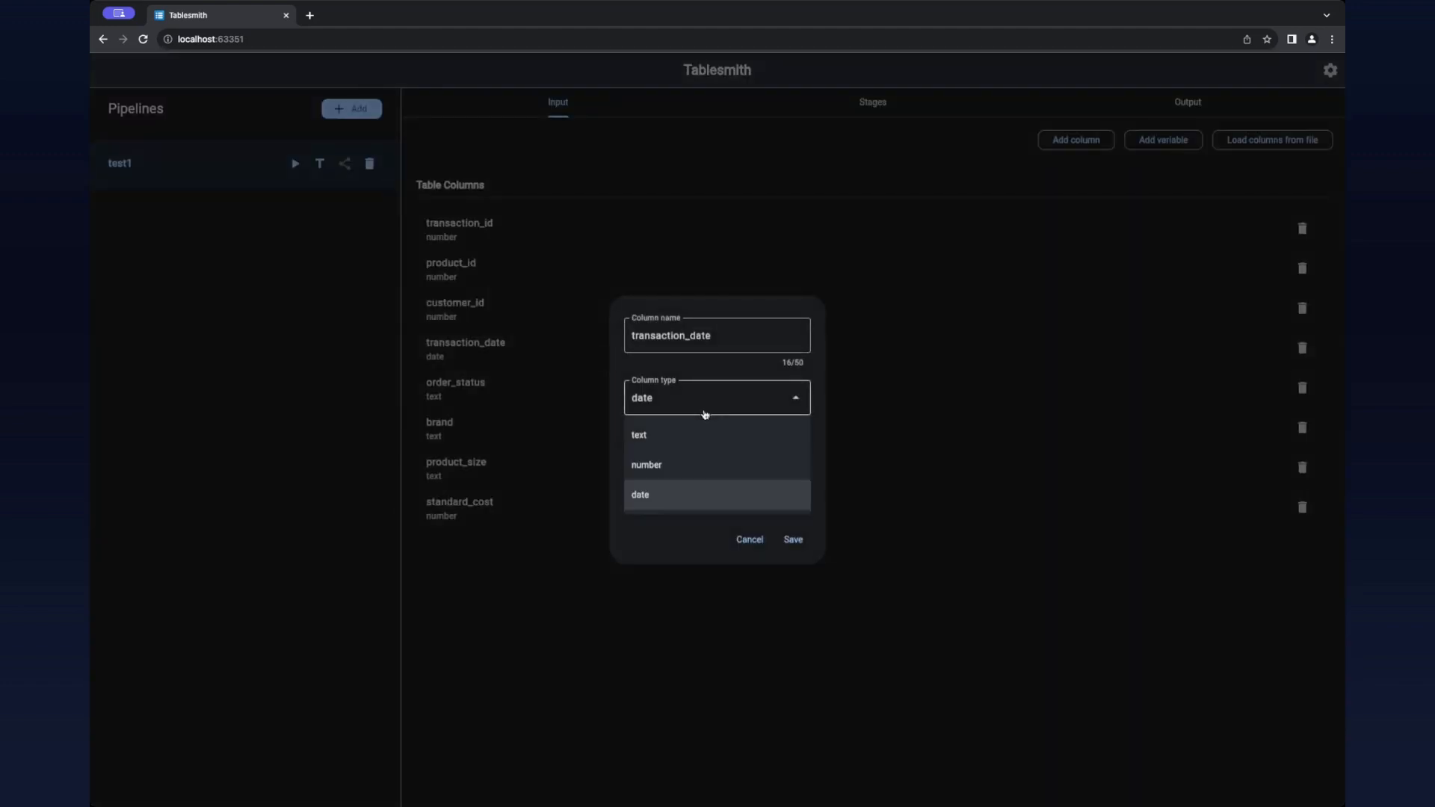
pyautogui.click(770, 494)
pyautogui.click(800, 496)
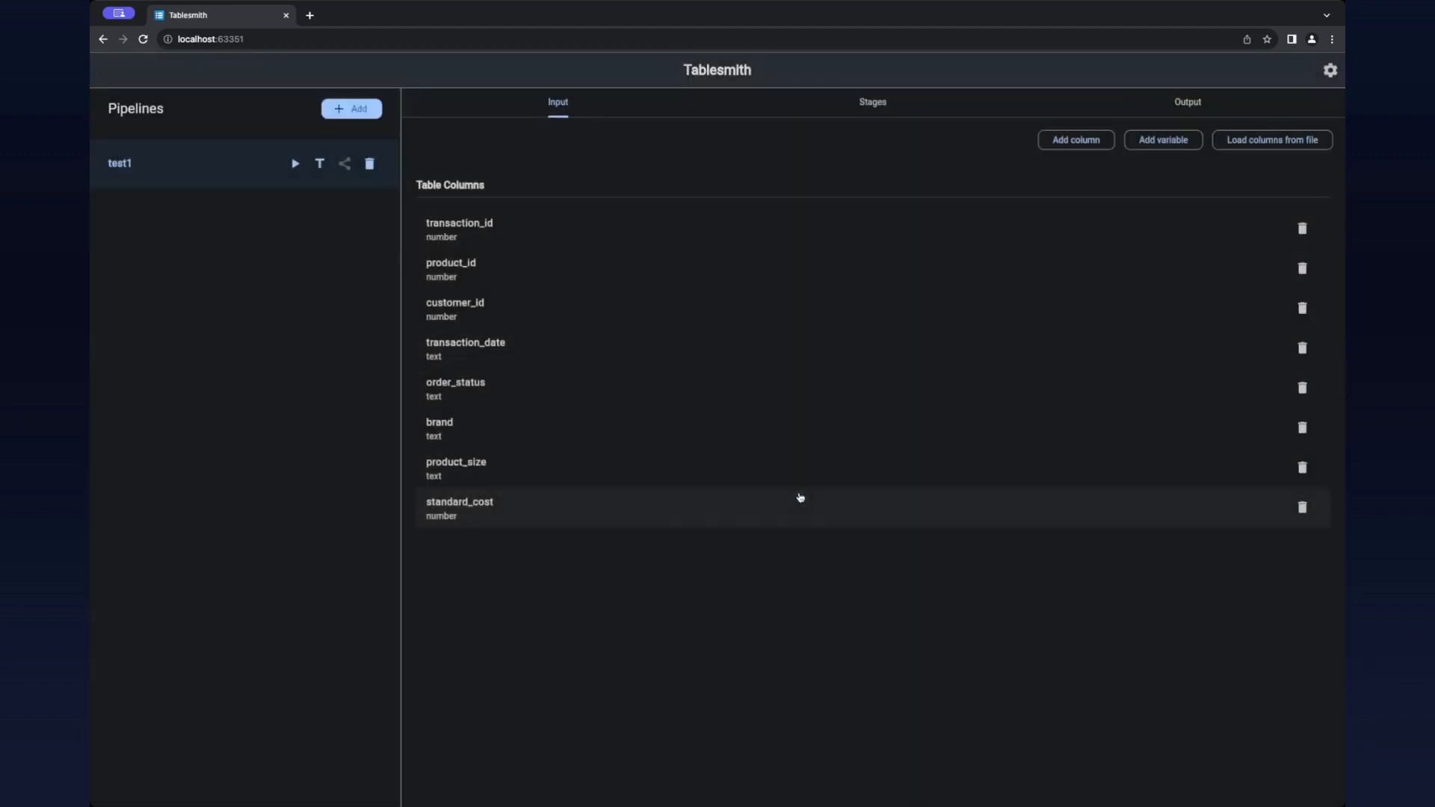
# Step: Change the type of the standard_cost input column to text and save it
pyautogui.click(577, 499)
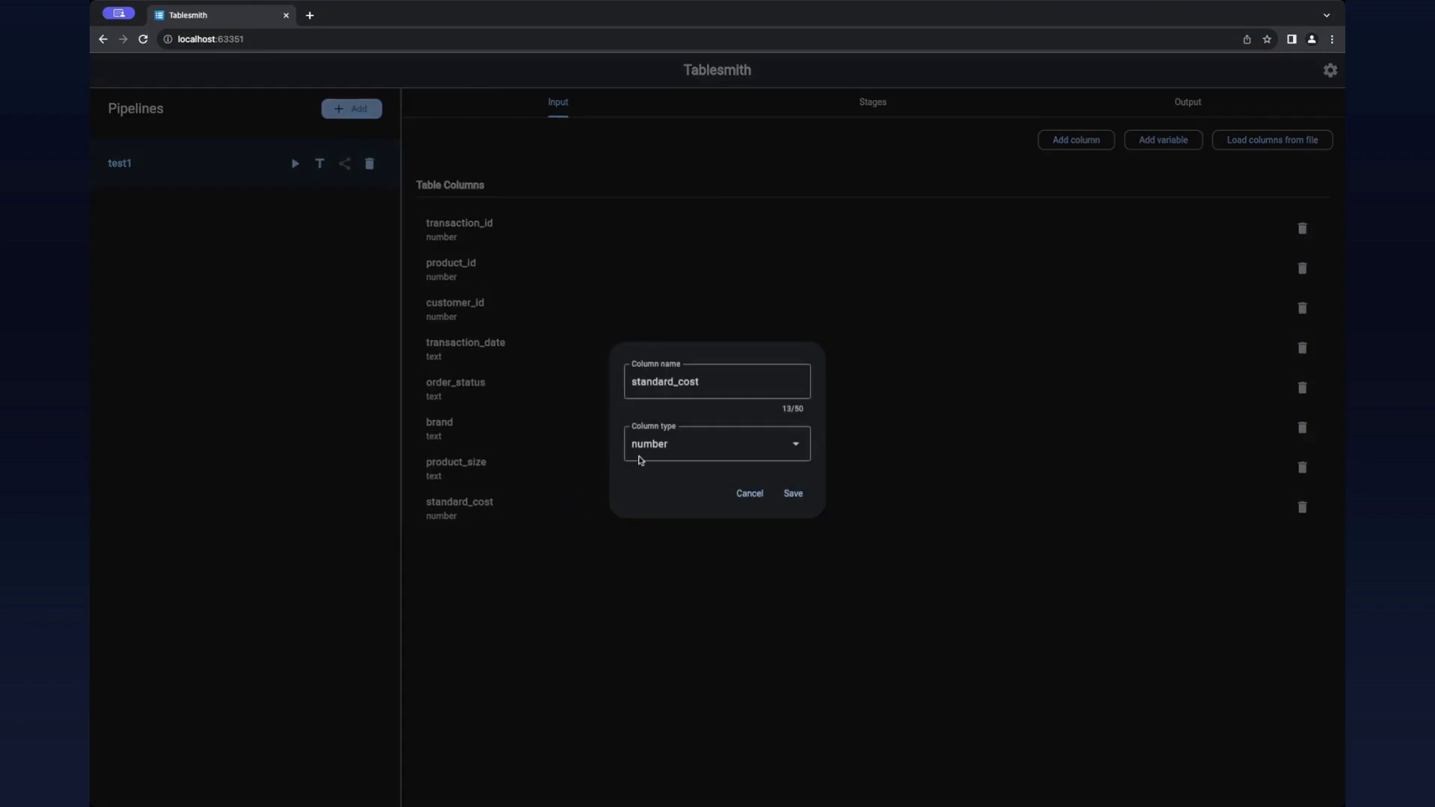
pyautogui.click(668, 454)
pyautogui.click(671, 482)
pyautogui.click(791, 495)
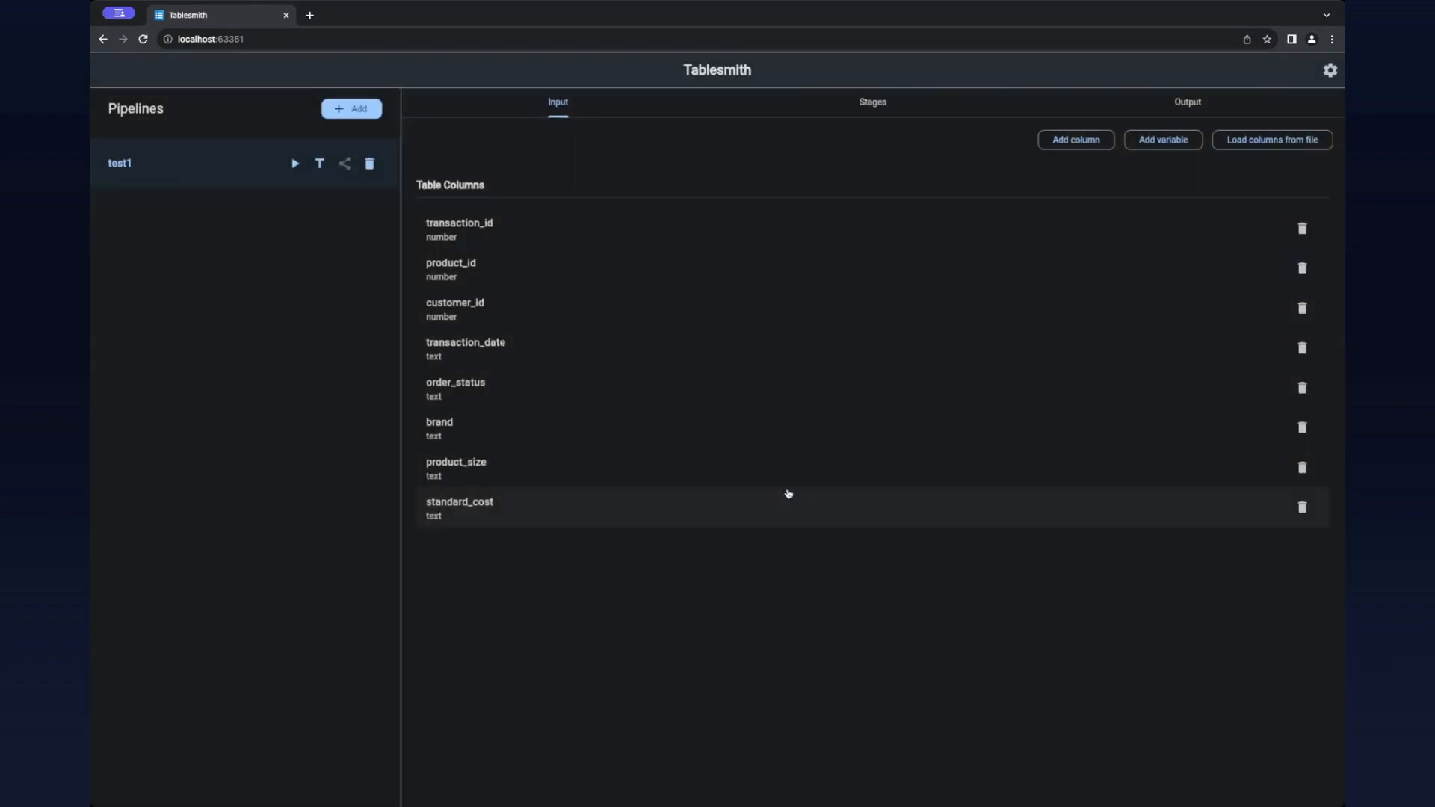
# Step: Add a csv output with the file name test1 from the Main table, keeping all columns enabled, and save it
pyautogui.click(1175, 112)
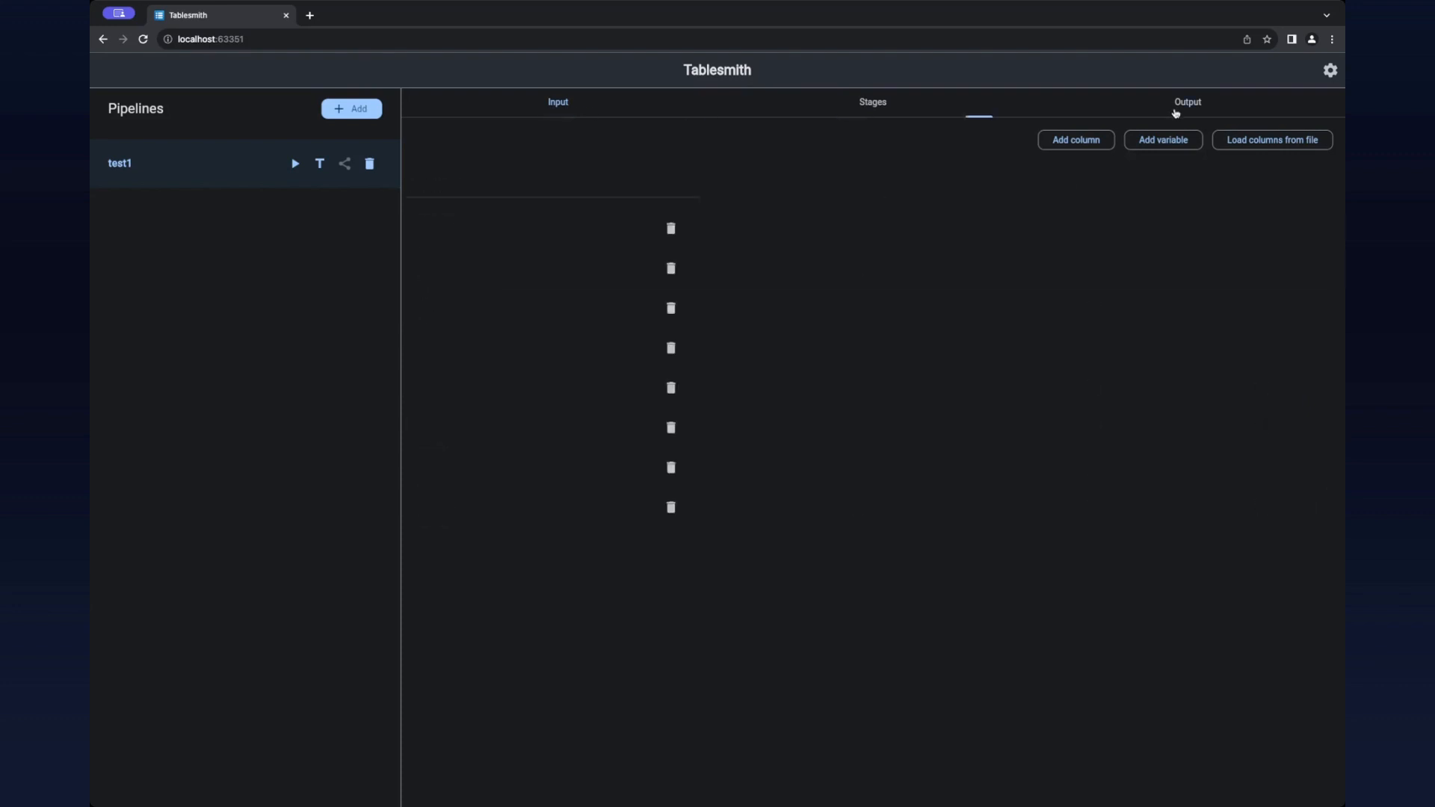
pyautogui.click(1287, 141)
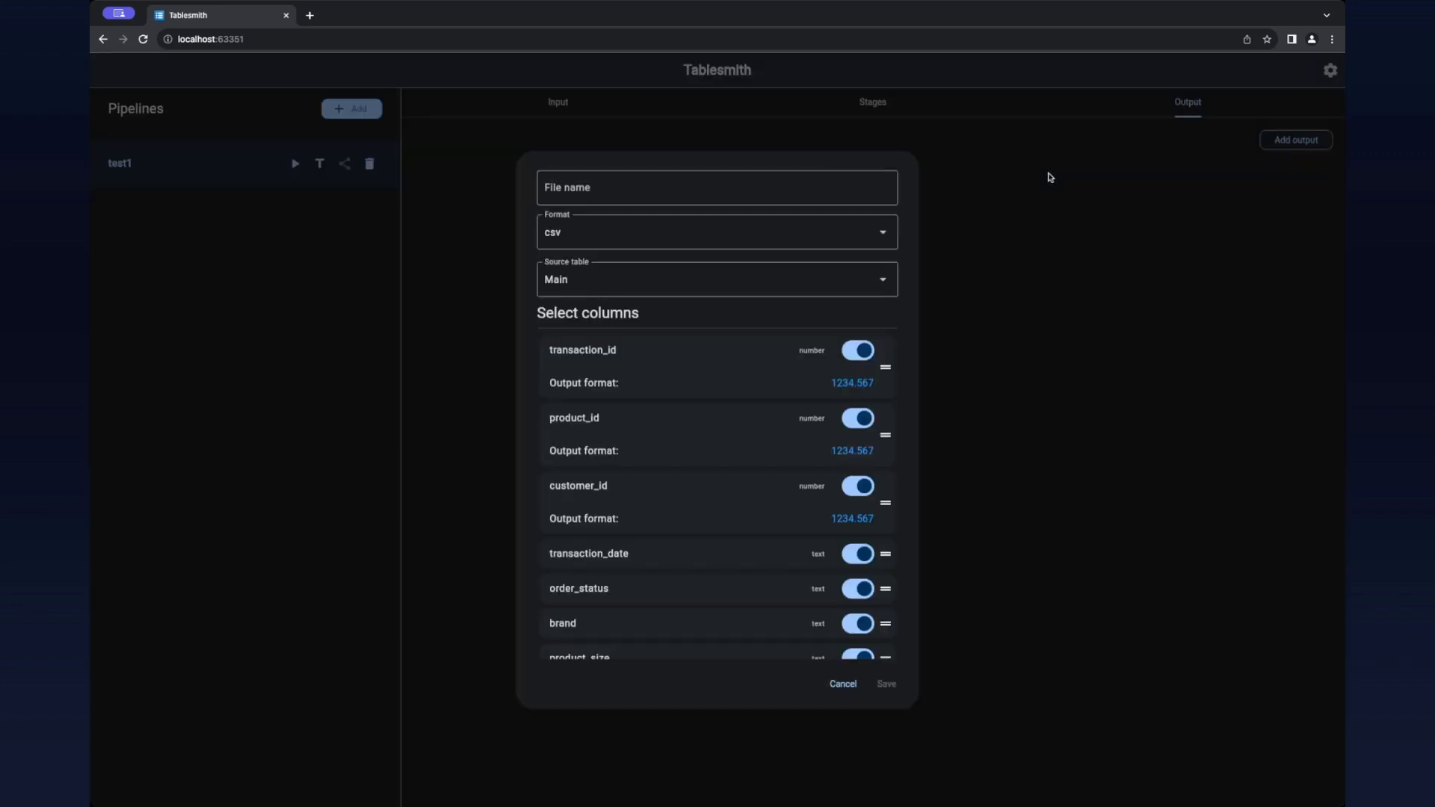
pyautogui.click(794, 179)
pyautogui.write('test')
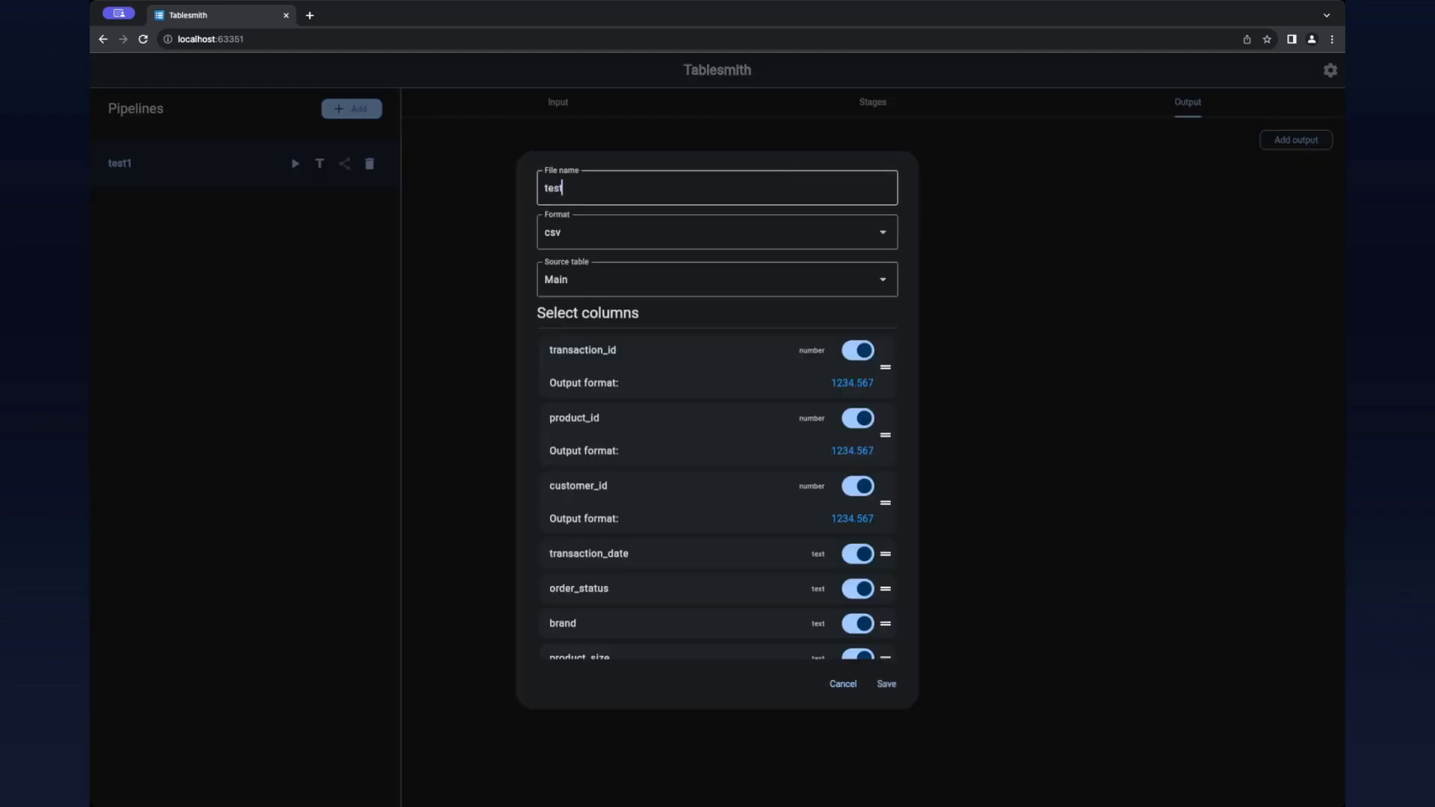
pyautogui.write('1')
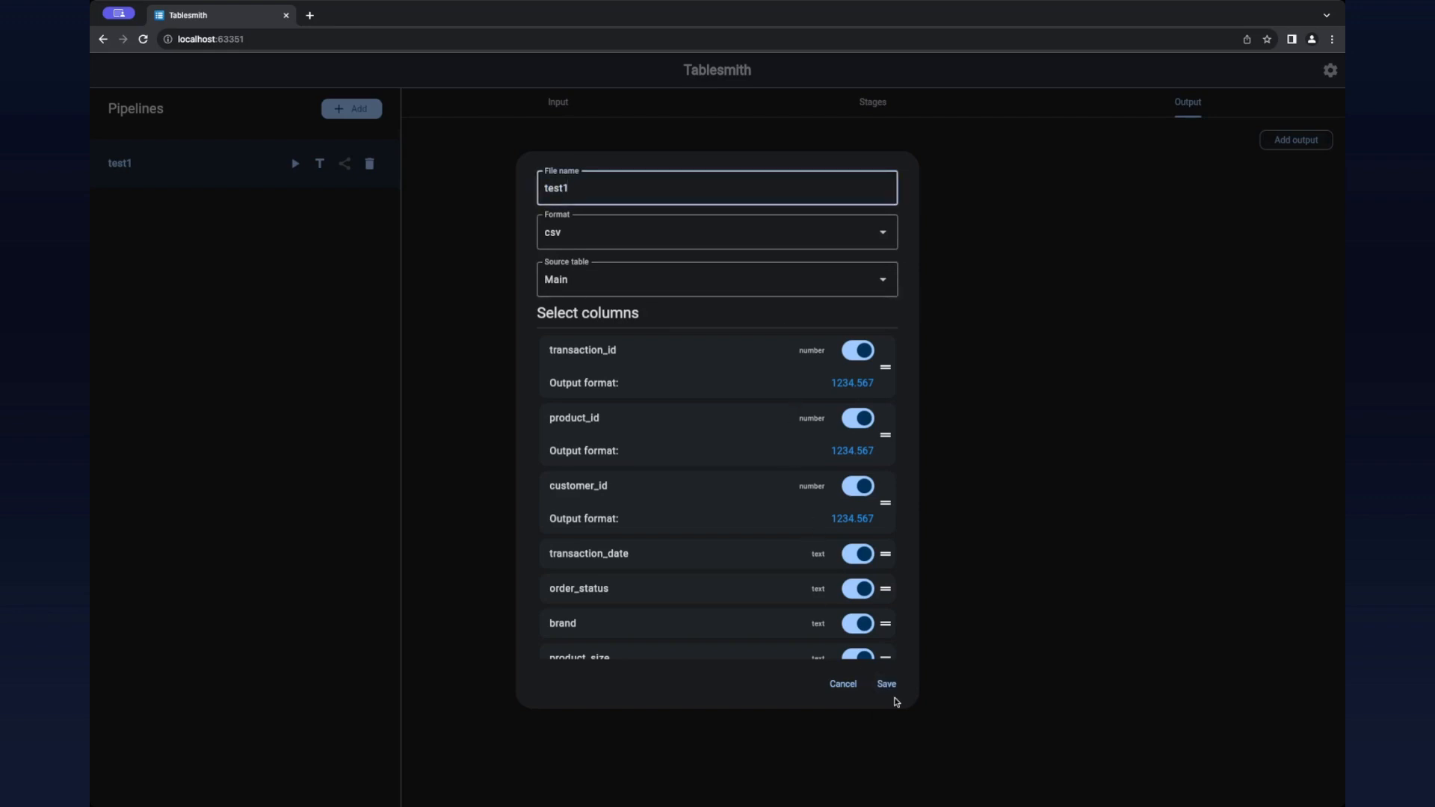
pyautogui.scroll(-1, 747, 519)
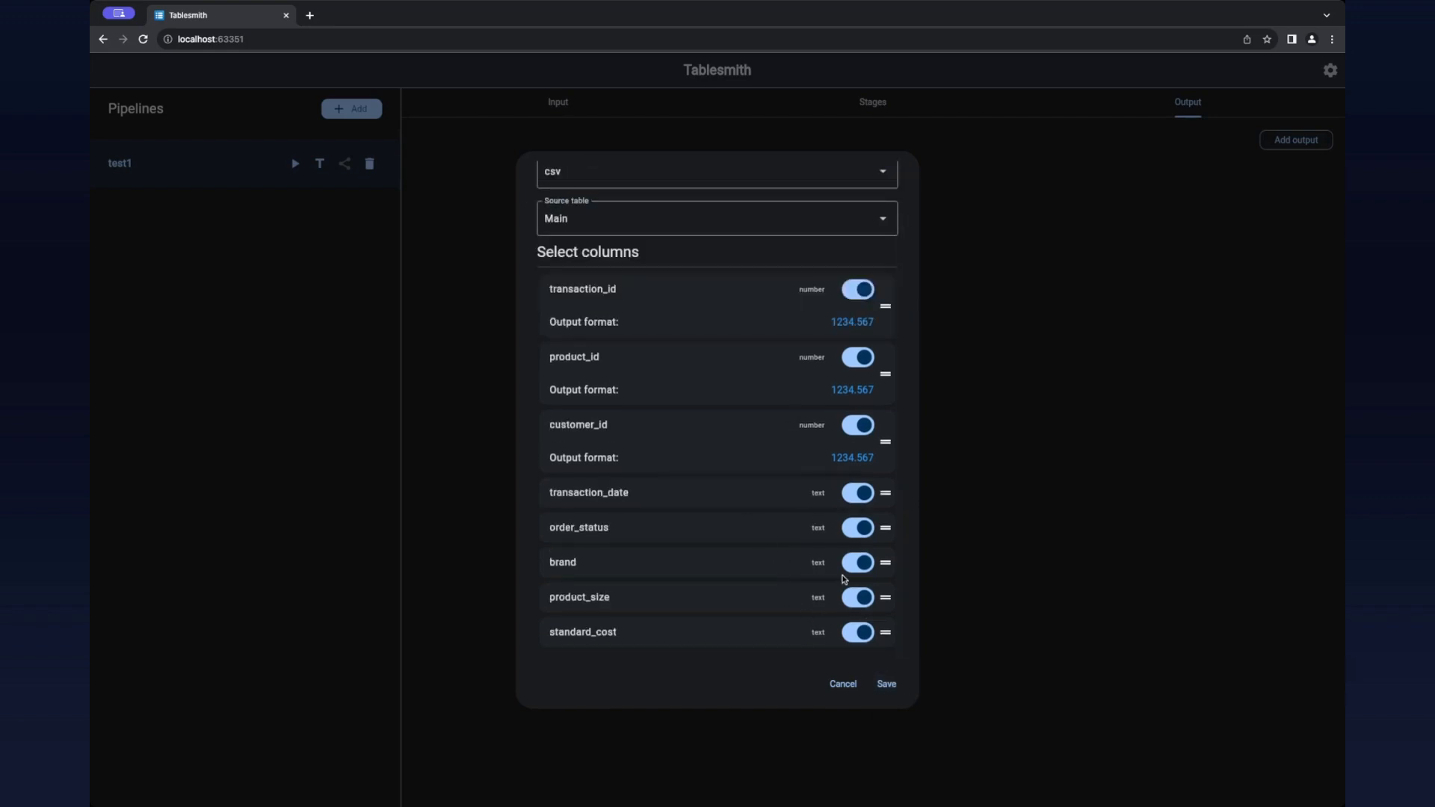
pyautogui.scroll(3, 844, 579)
pyautogui.click(887, 684)
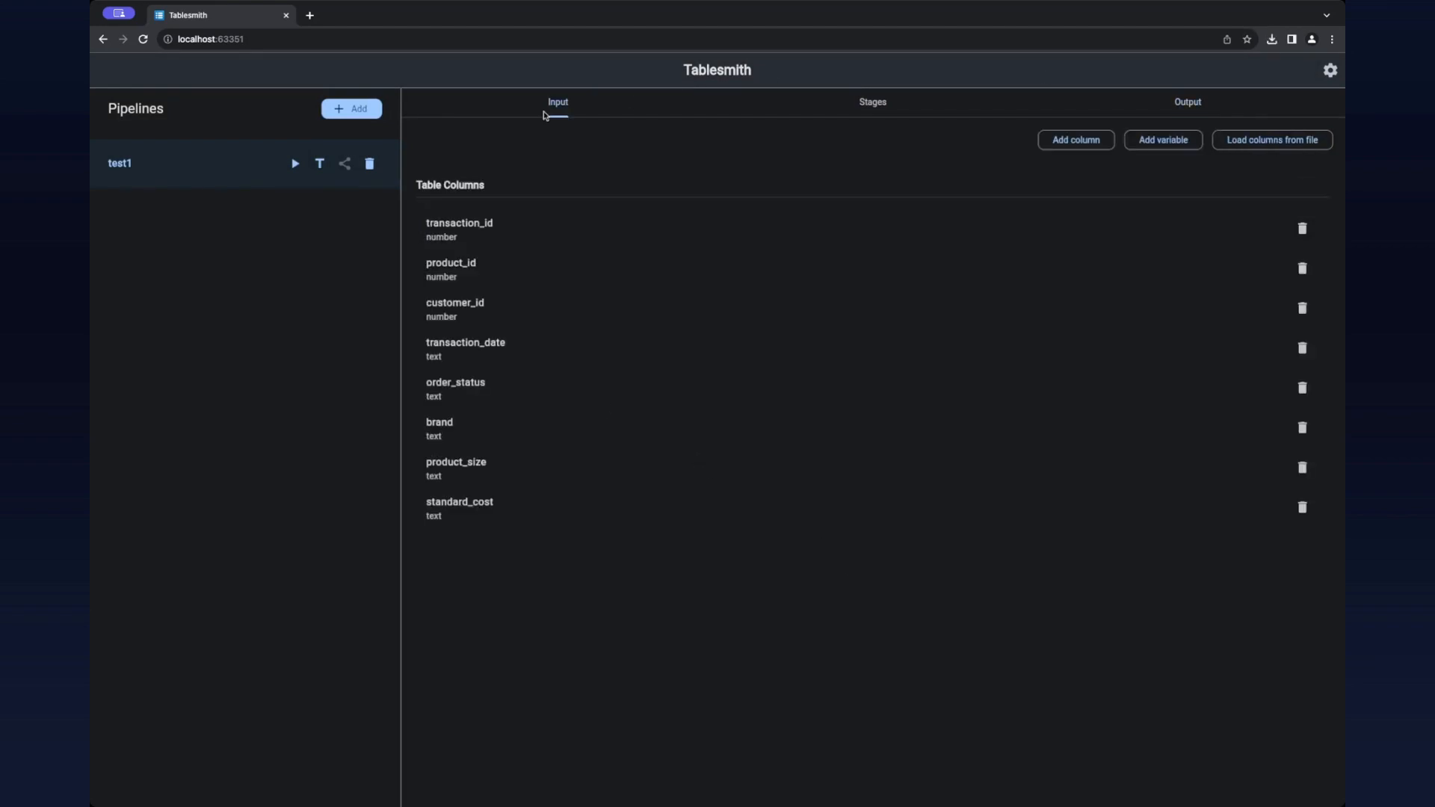
# Step: Run the test1 pipeline on raw-data.xlsx with the suggested column matches, and save the resulting test1.csv
pyautogui.click(296, 163)
pyautogui.click(707, 408)
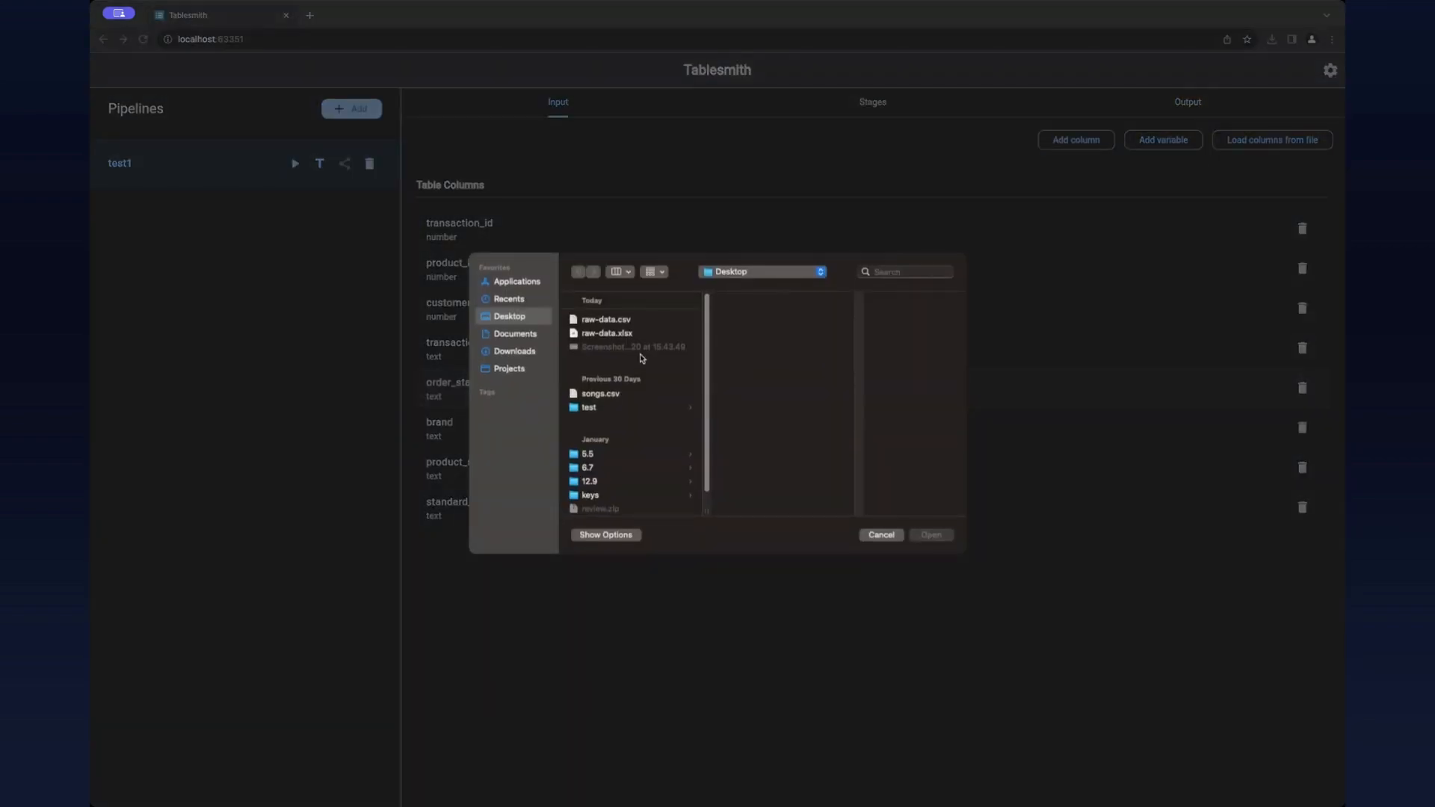
pyautogui.doubleClick(626, 334)
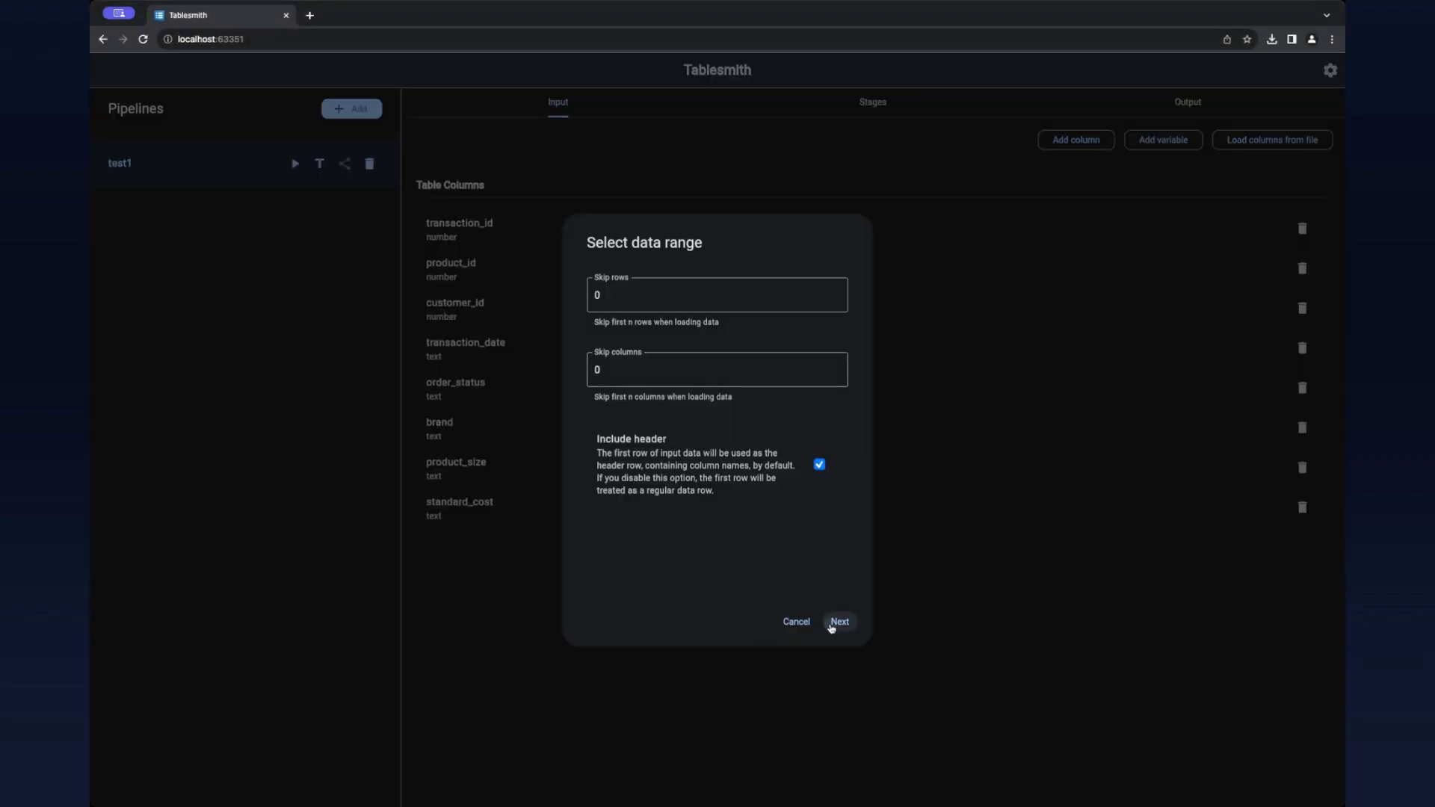
pyautogui.click(834, 625)
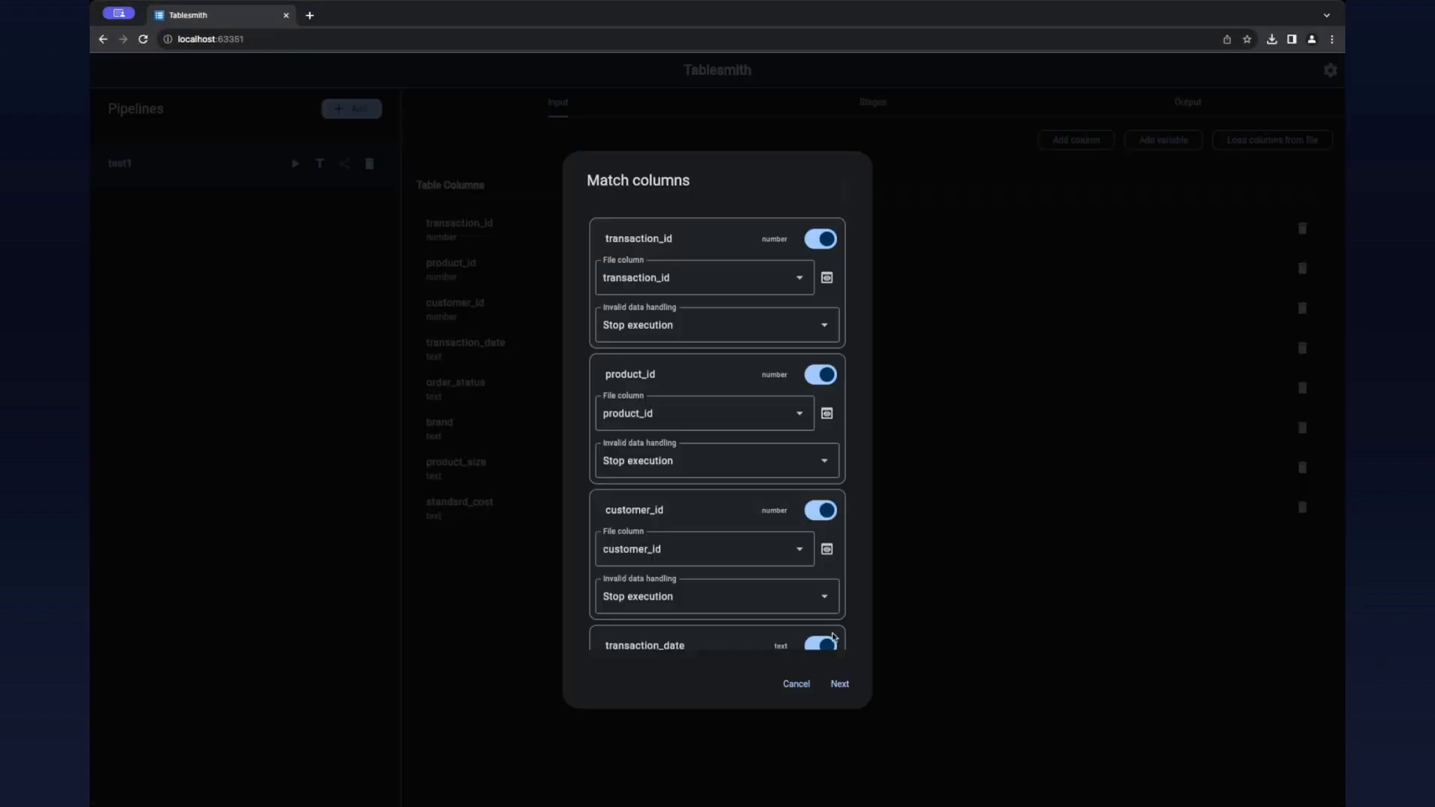
pyautogui.click(840, 684)
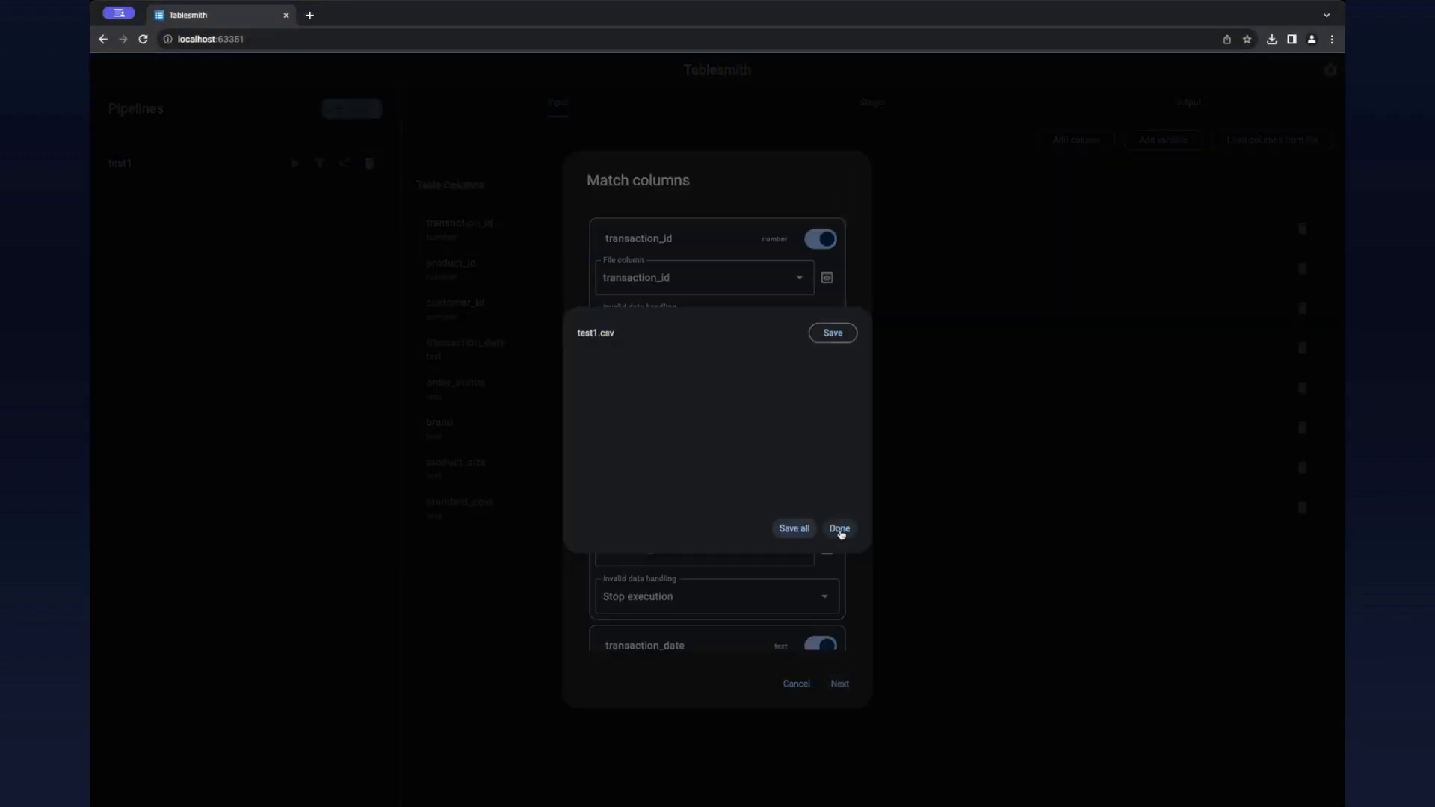
pyautogui.click(833, 333)
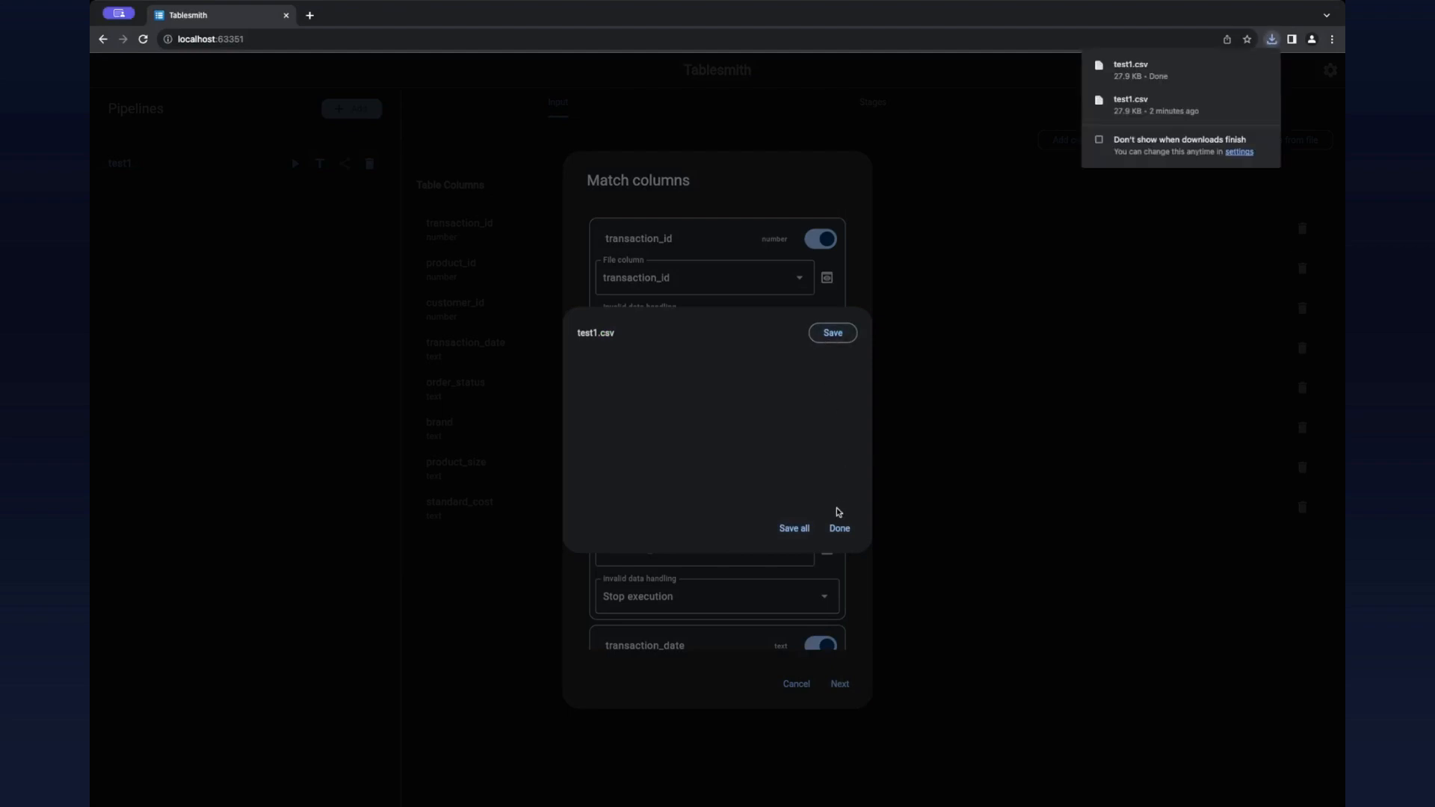
pyautogui.click(840, 527)
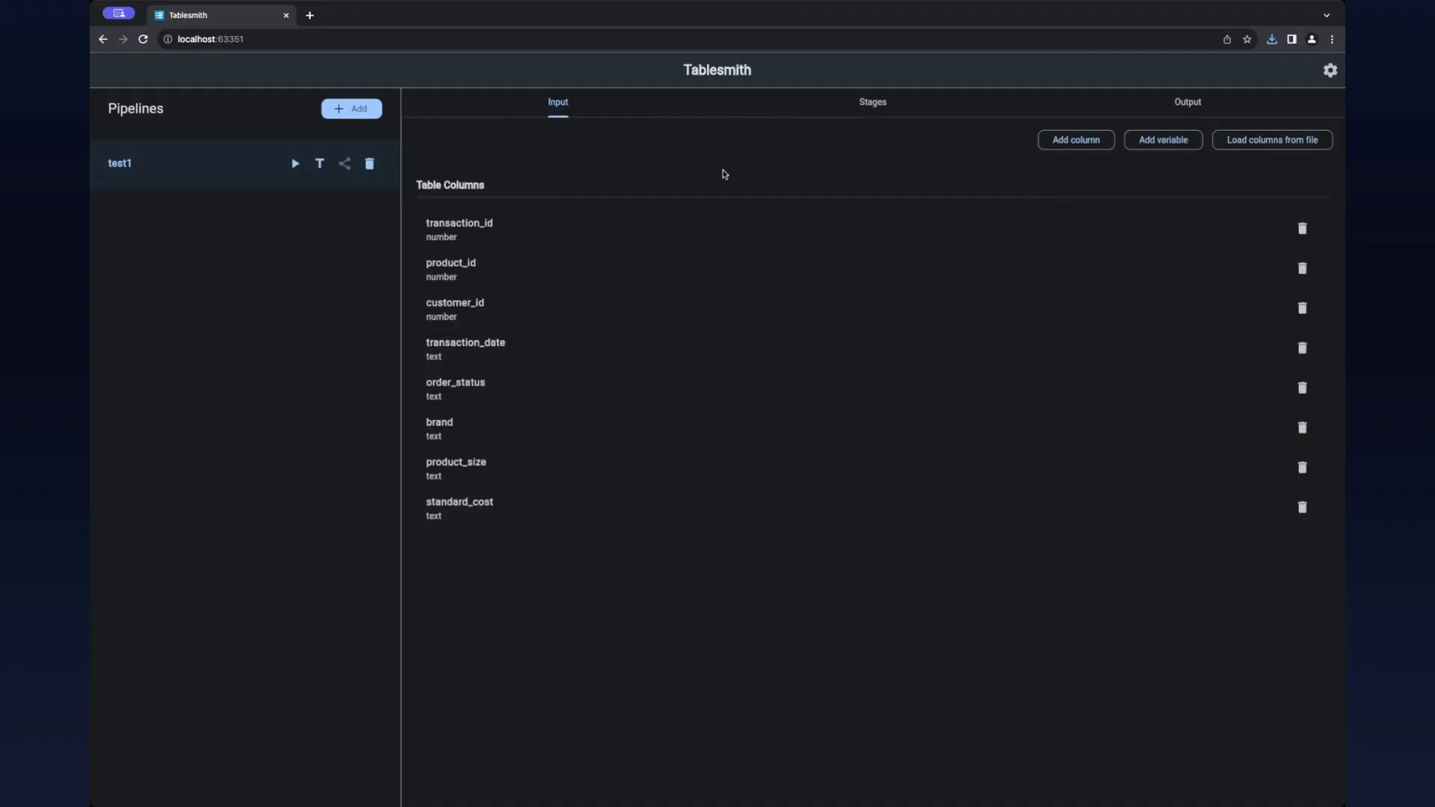
# Step: Create a second pipeline named test2 and save it
pyautogui.click(358, 111)
pyautogui.click(672, 365)
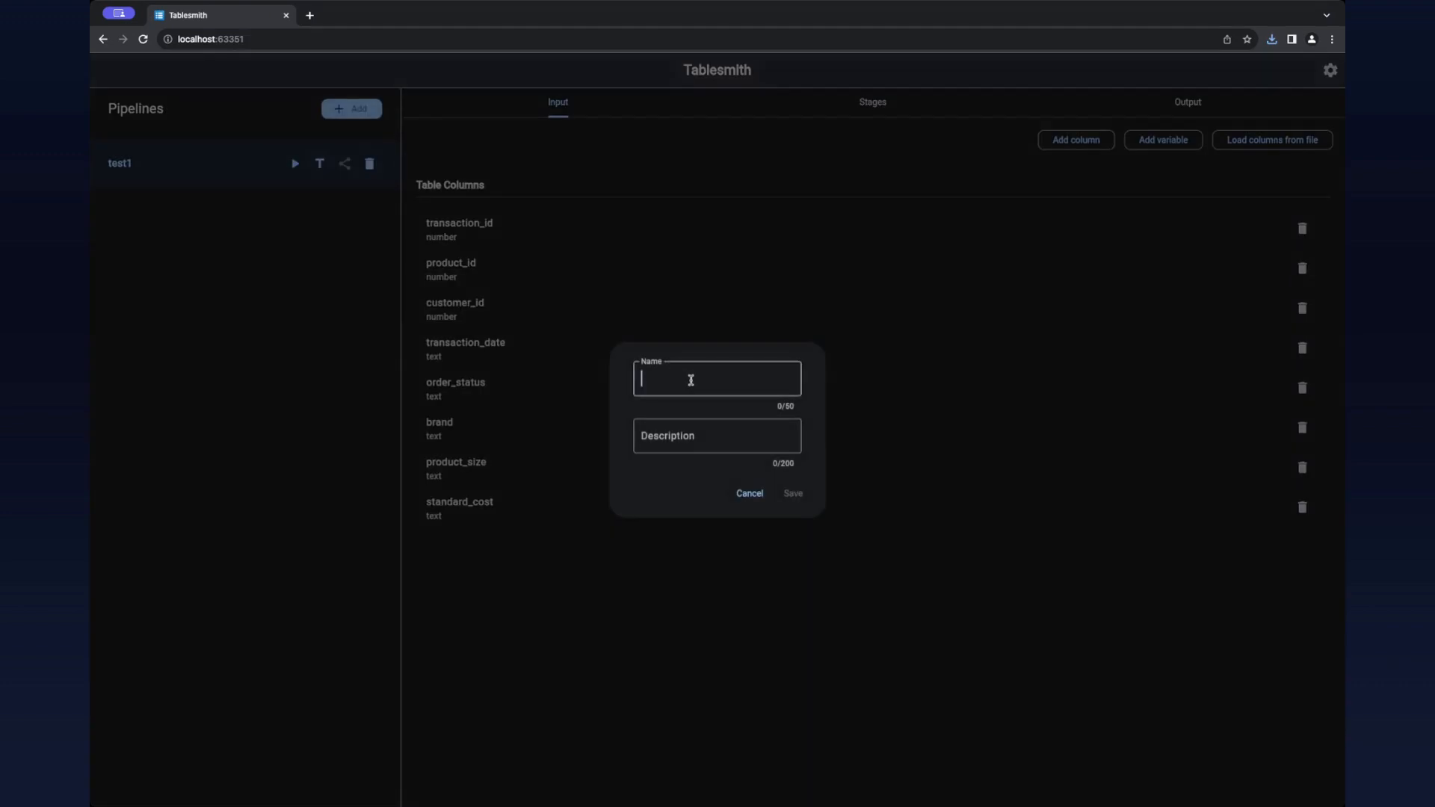
pyautogui.write('test2')
pyautogui.click(804, 496)
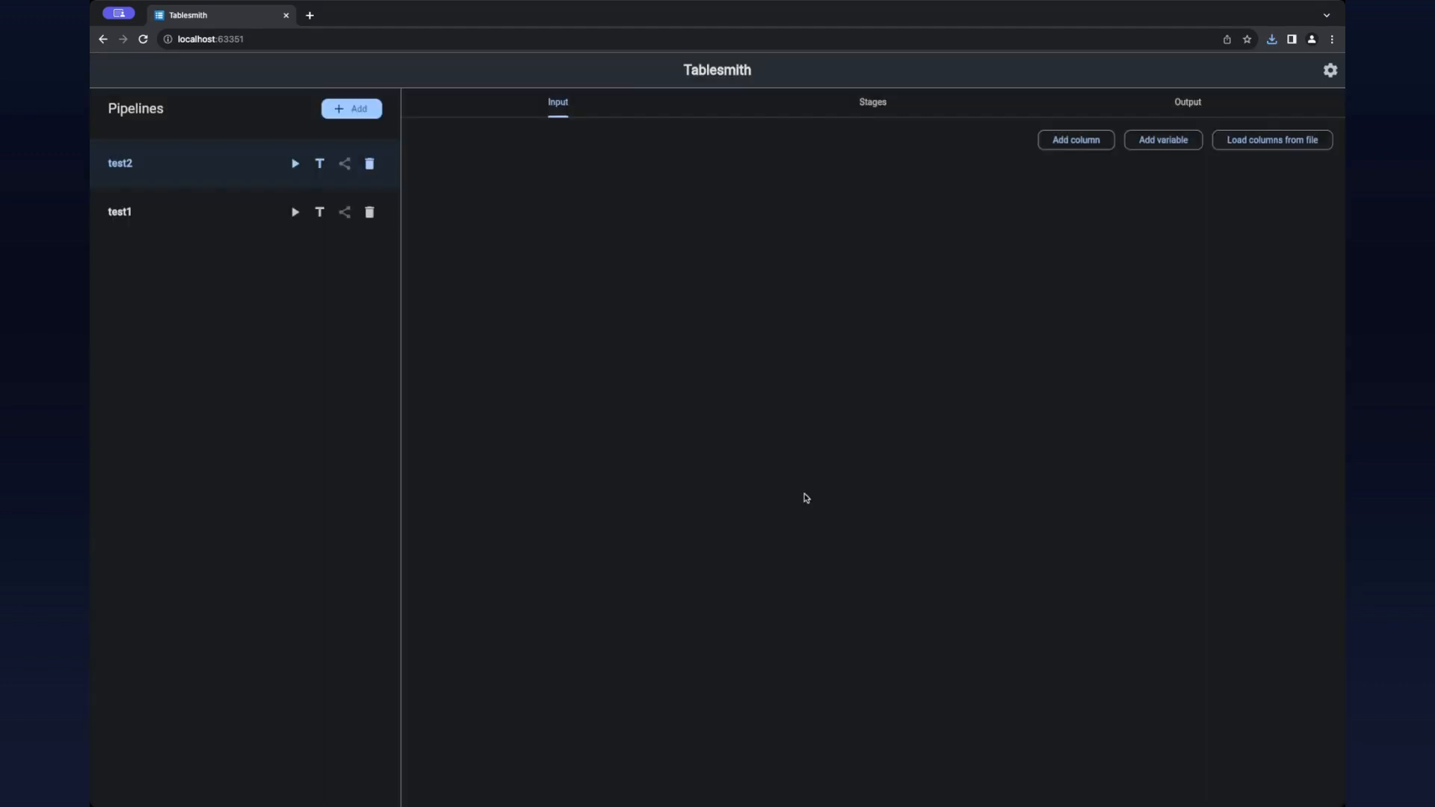
# Step: Load the input columns of the test2 pipeline from the local file raw-data.xlsx
pyautogui.click(1226, 141)
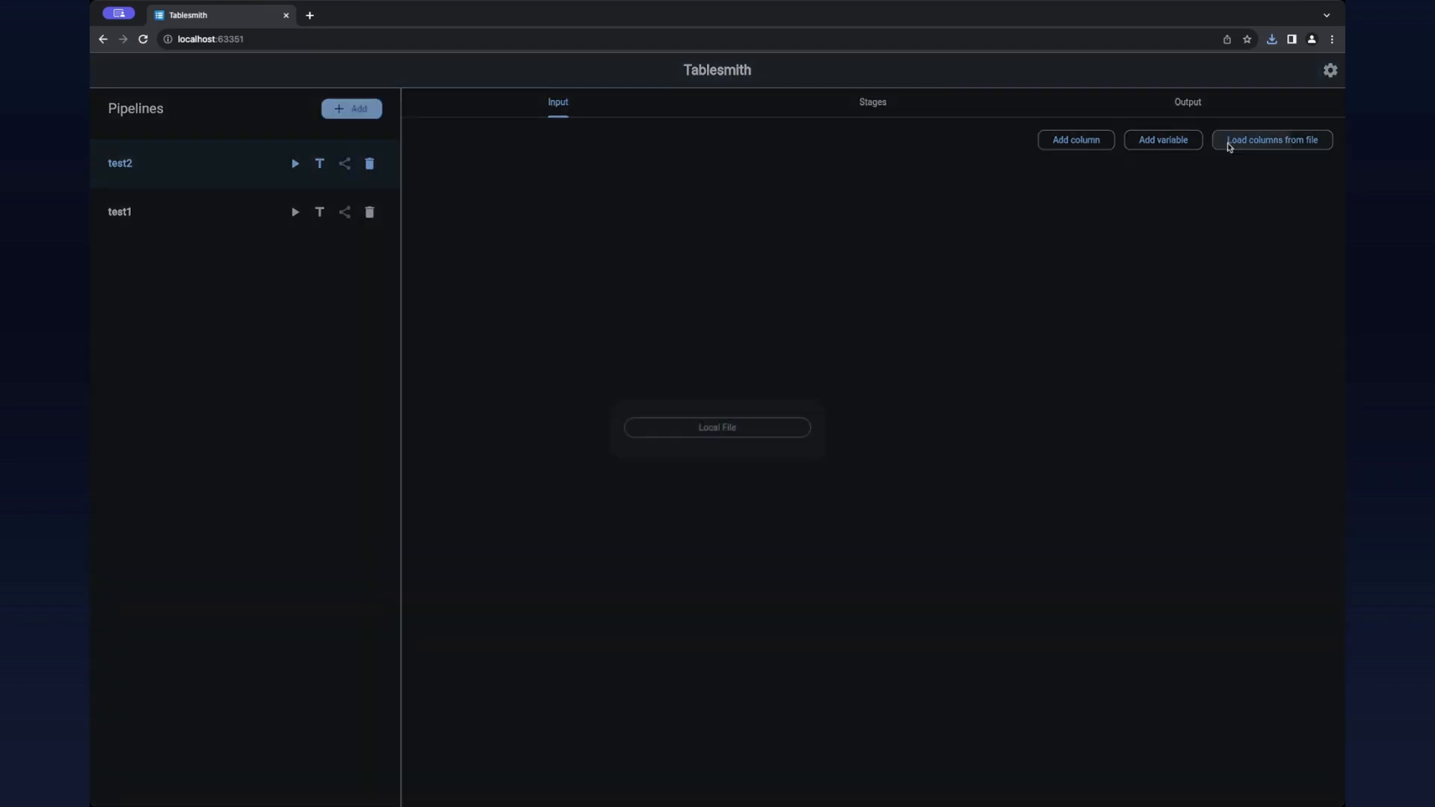
pyautogui.click(756, 430)
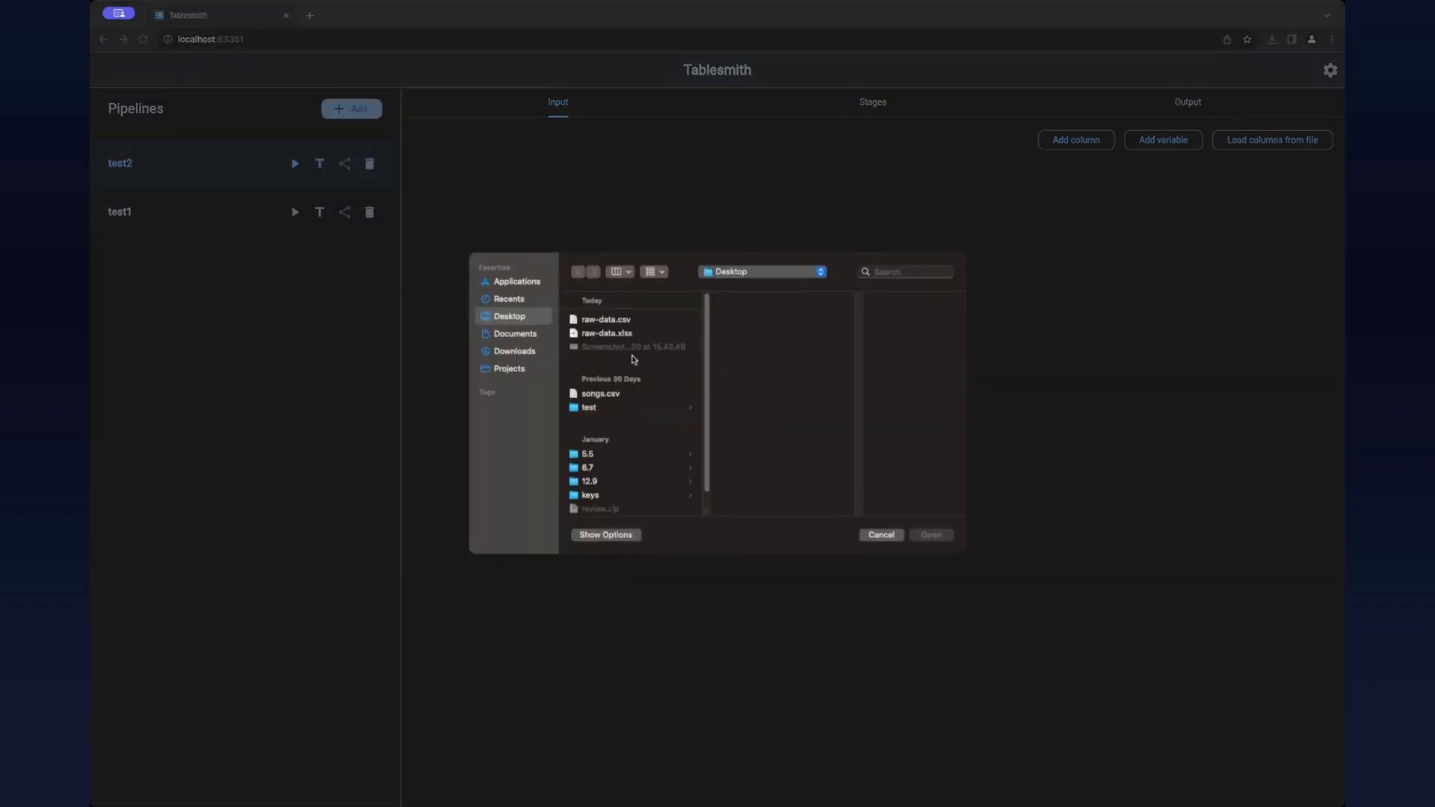
pyautogui.doubleClick(618, 334)
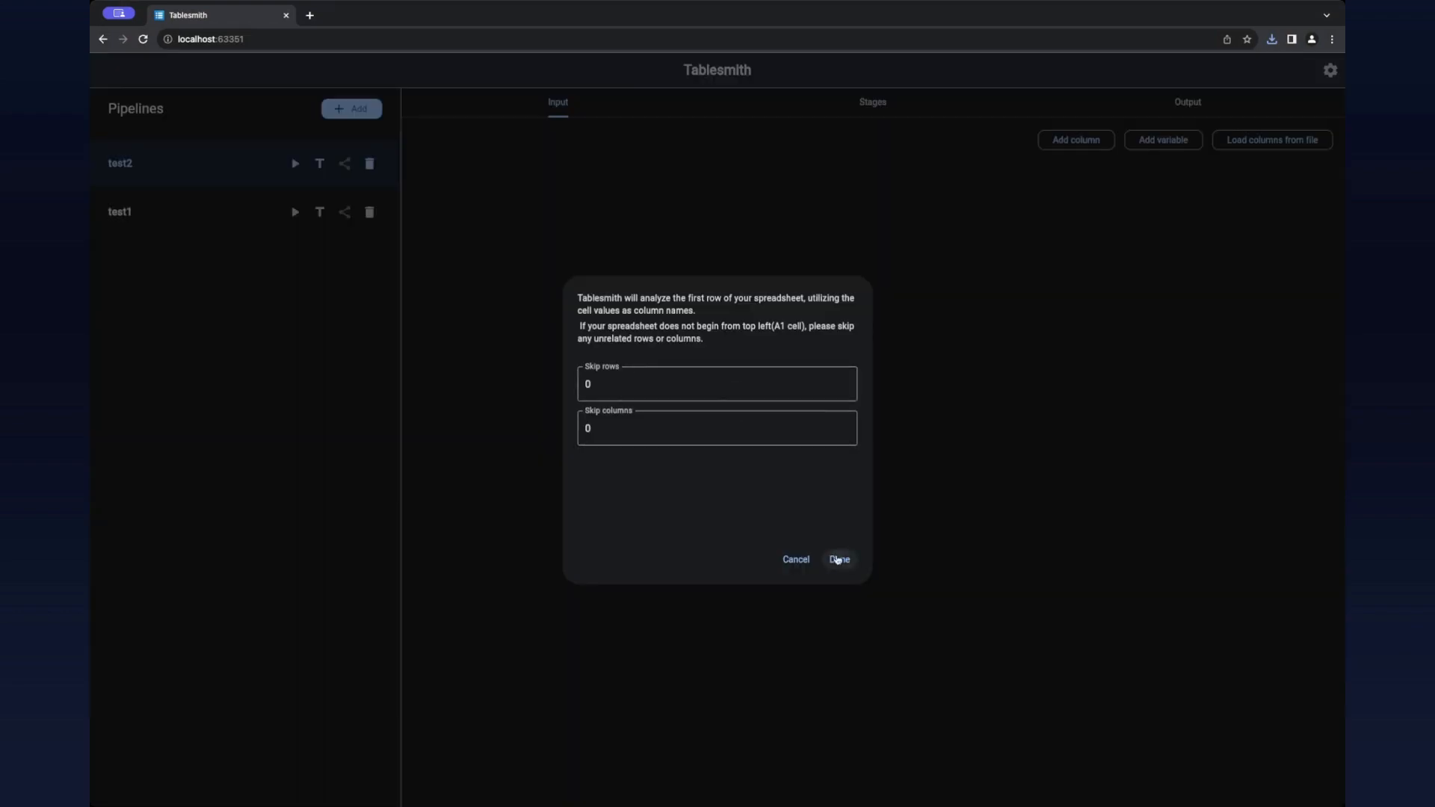
pyautogui.click(838, 560)
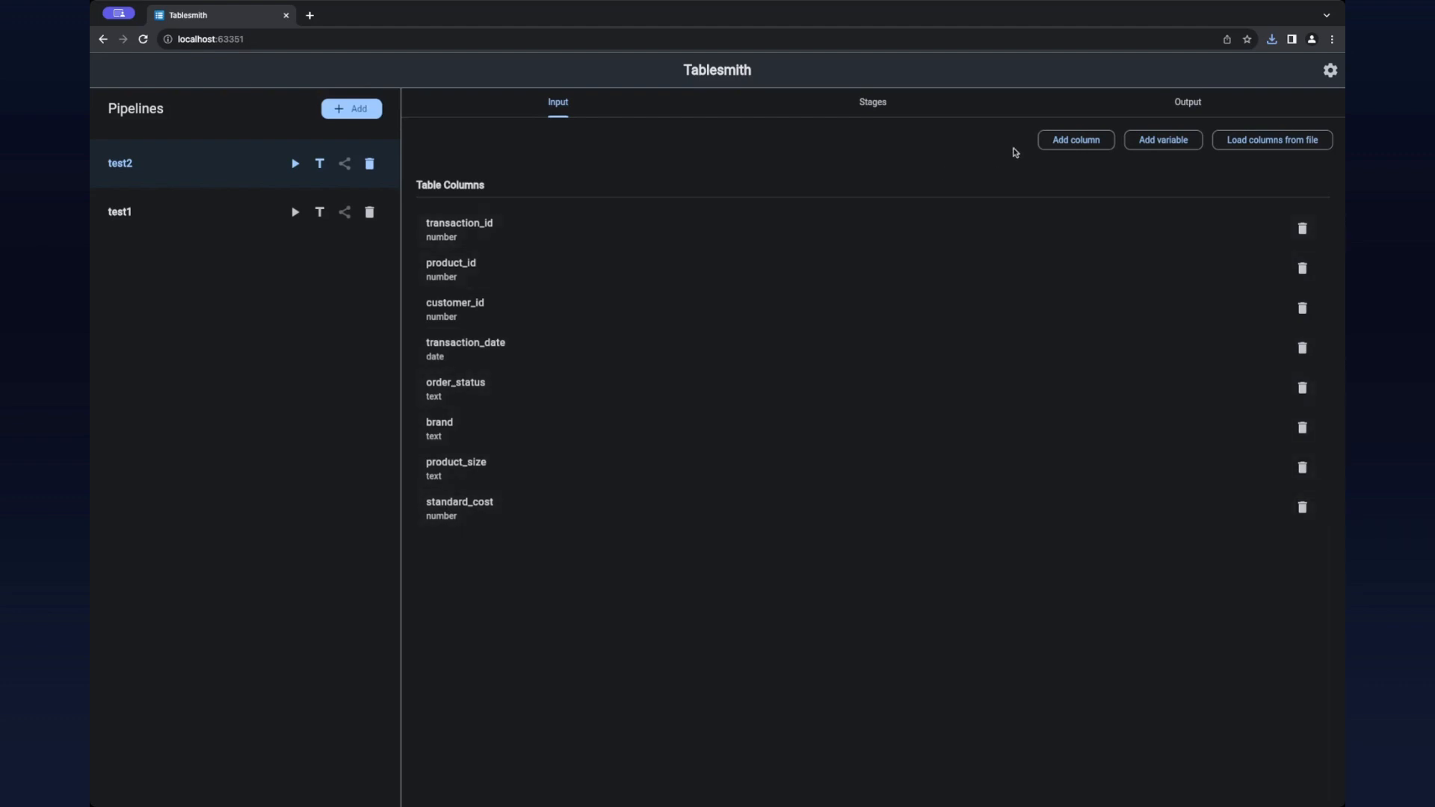
# Step: Start a new csv output for the test2 pipeline with the file name test2
pyautogui.click(1200, 104)
pyautogui.click(1298, 141)
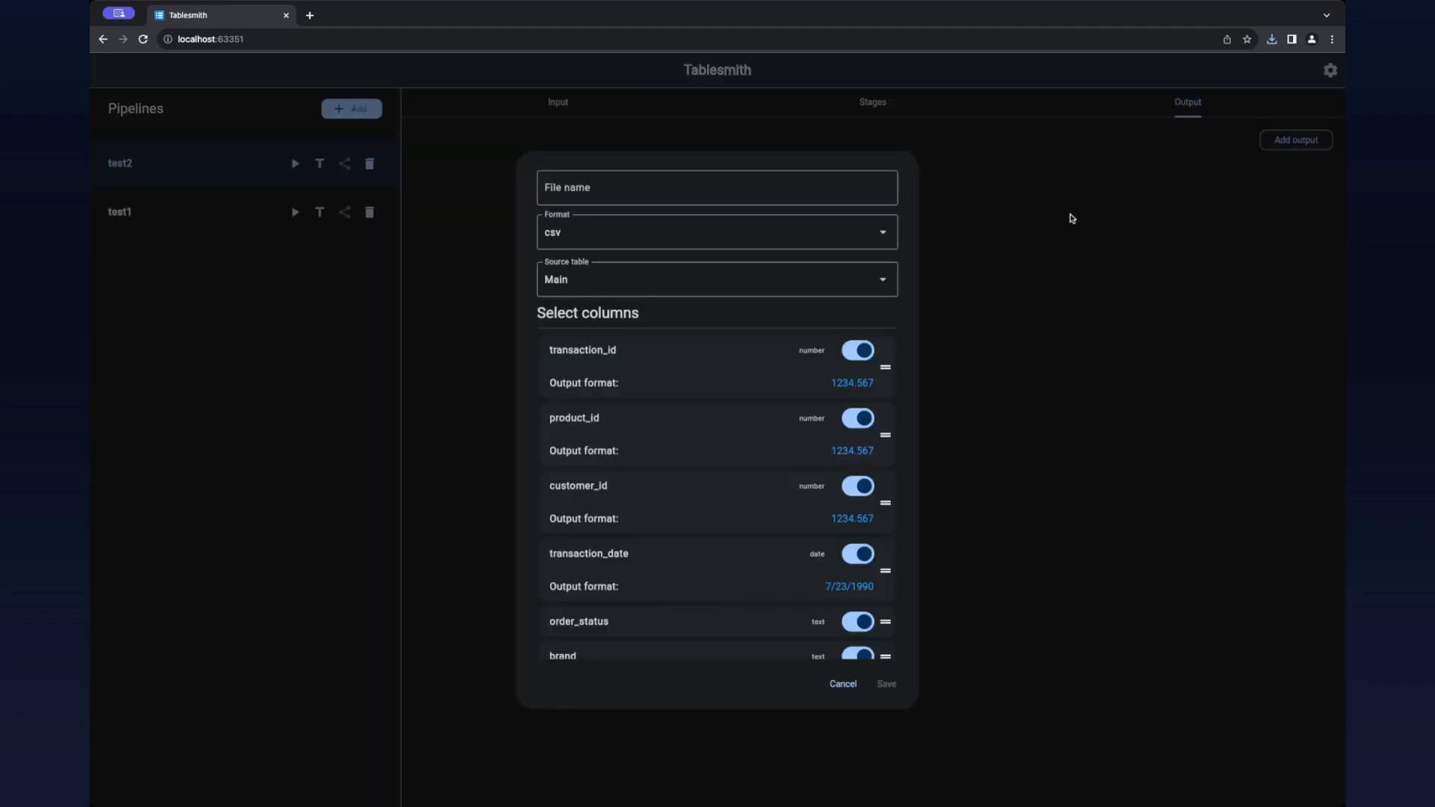
pyautogui.click(680, 184)
pyautogui.write('test2')
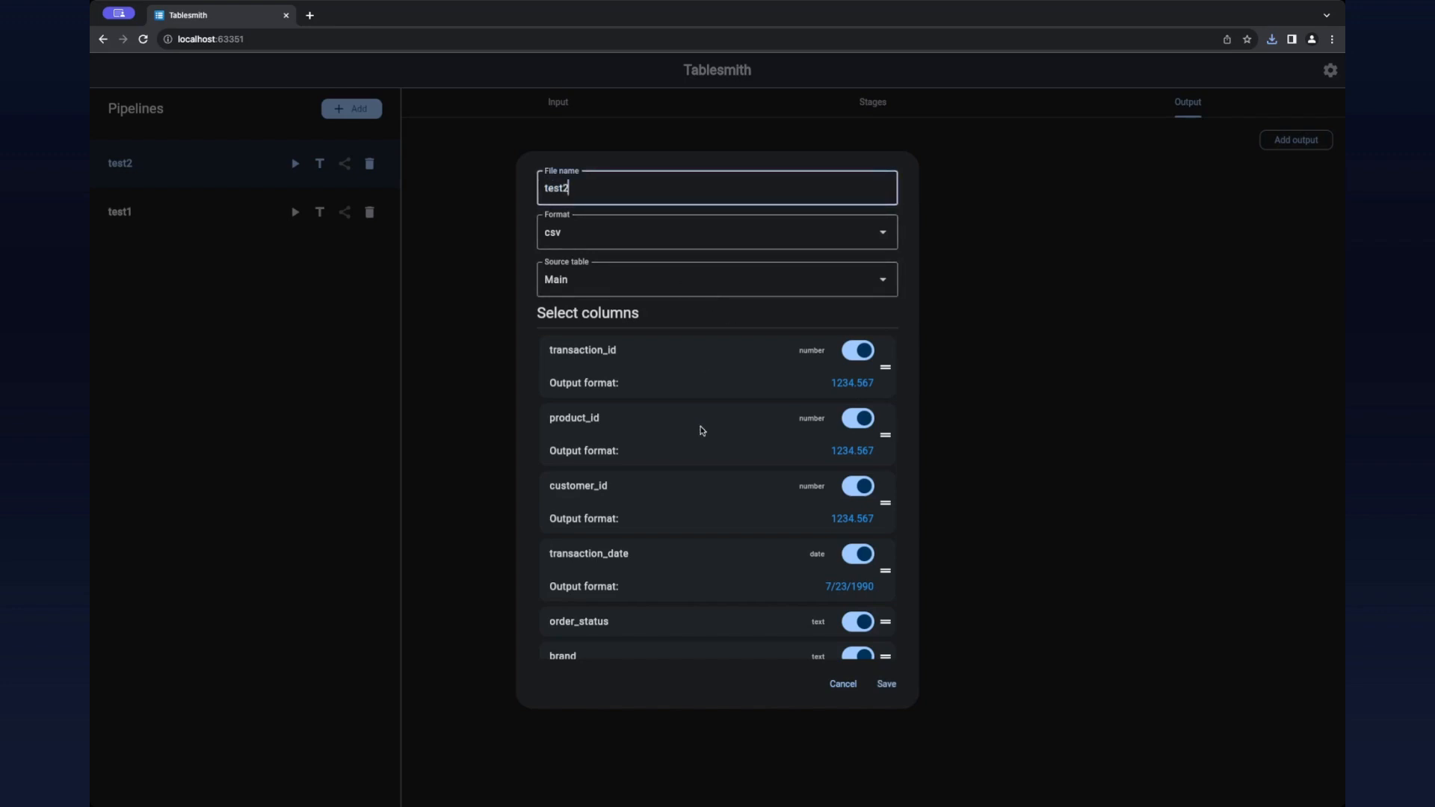
# Step: Set the output format of the transaction_date column to the fr locale with the "juillet 23 1990" style
pyautogui.scroll(-2, 702, 426)
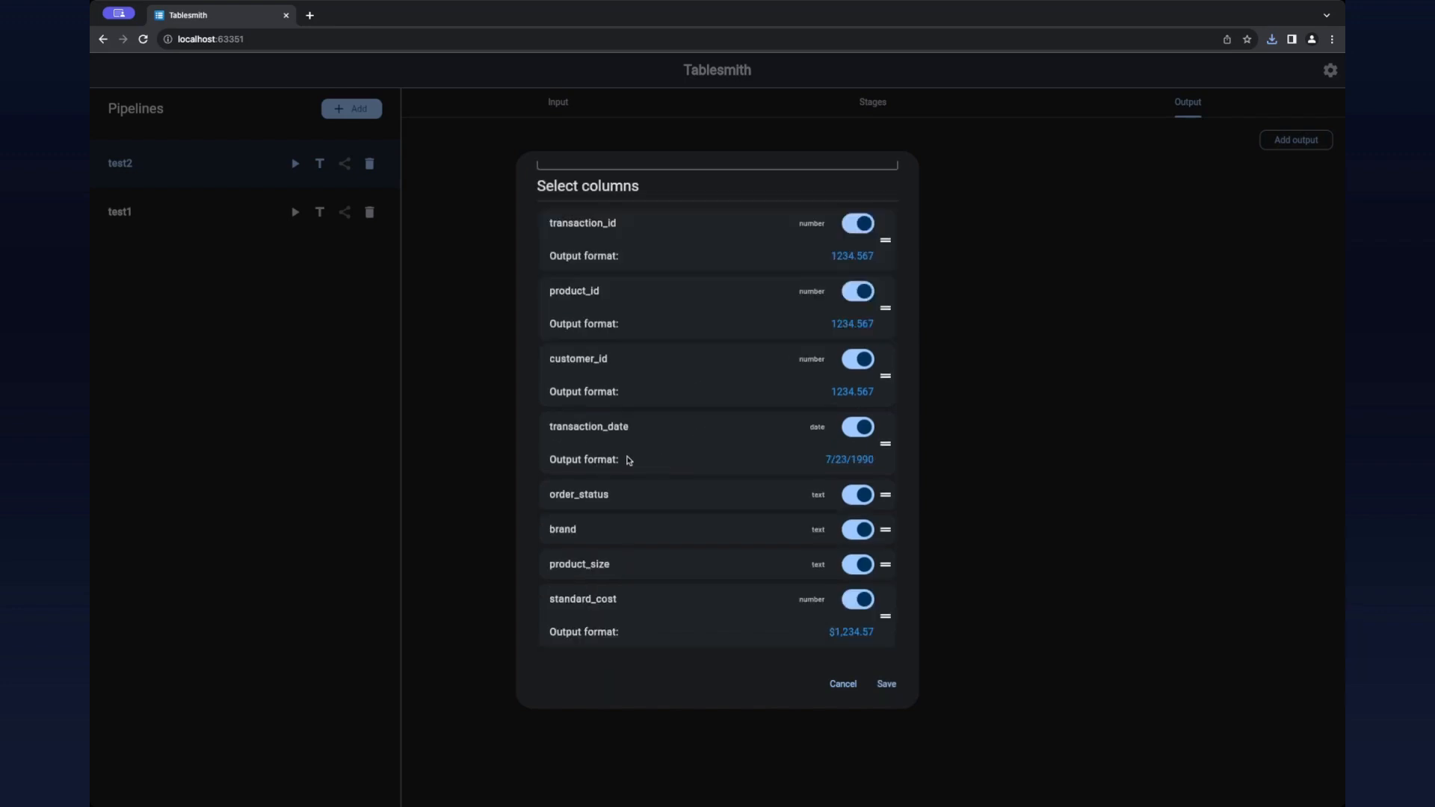
pyautogui.click(833, 463)
pyautogui.click(837, 269)
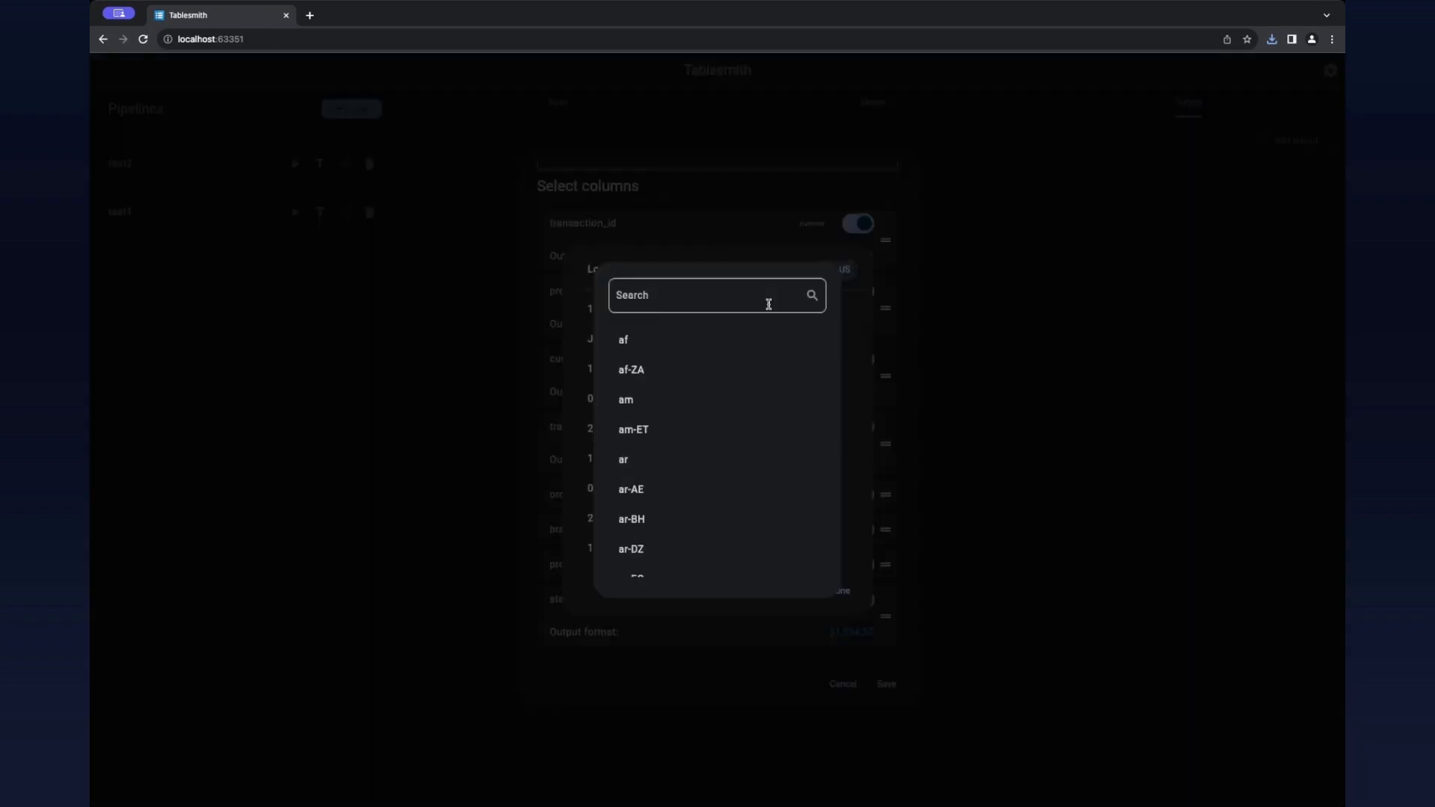
pyautogui.write('fr')
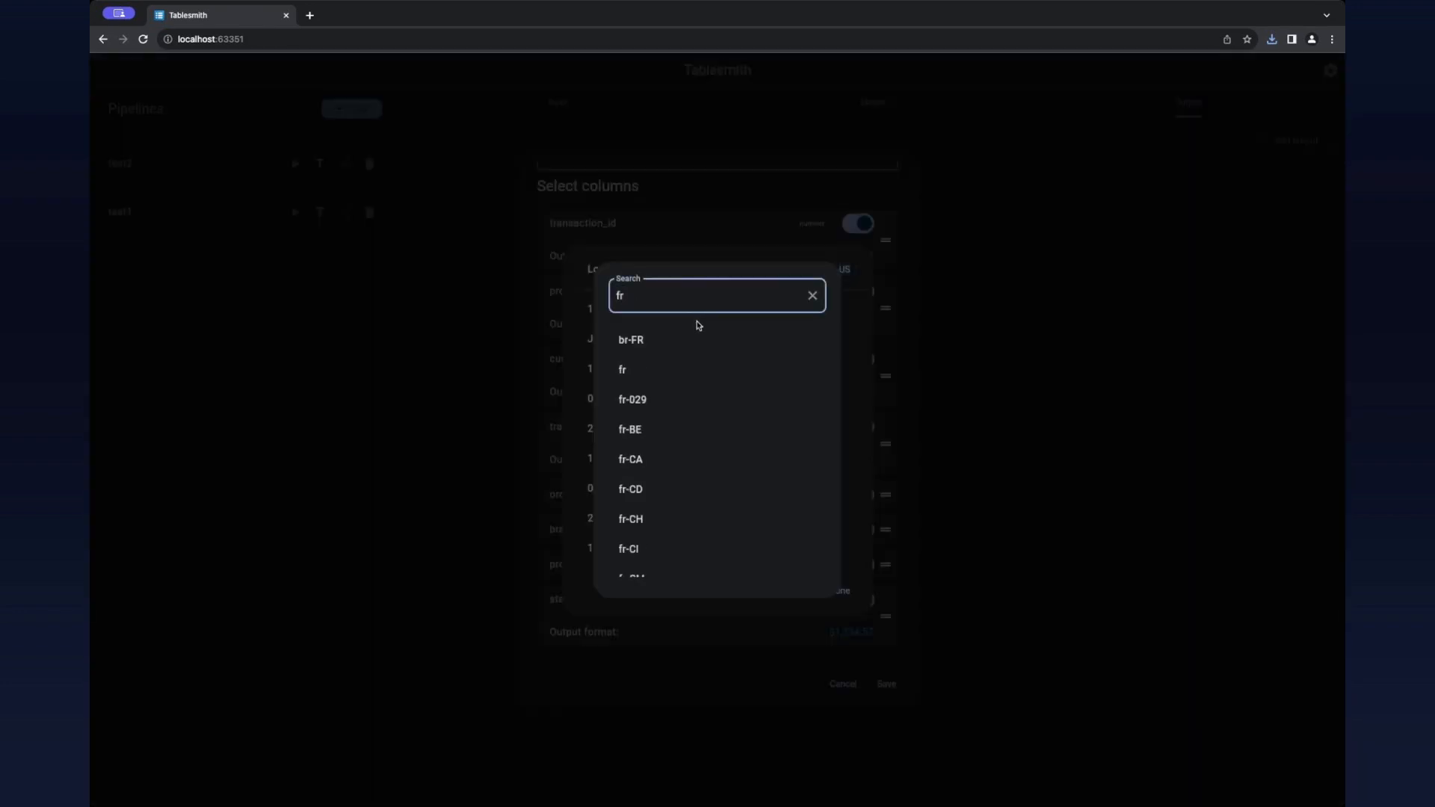
pyautogui.click(672, 368)
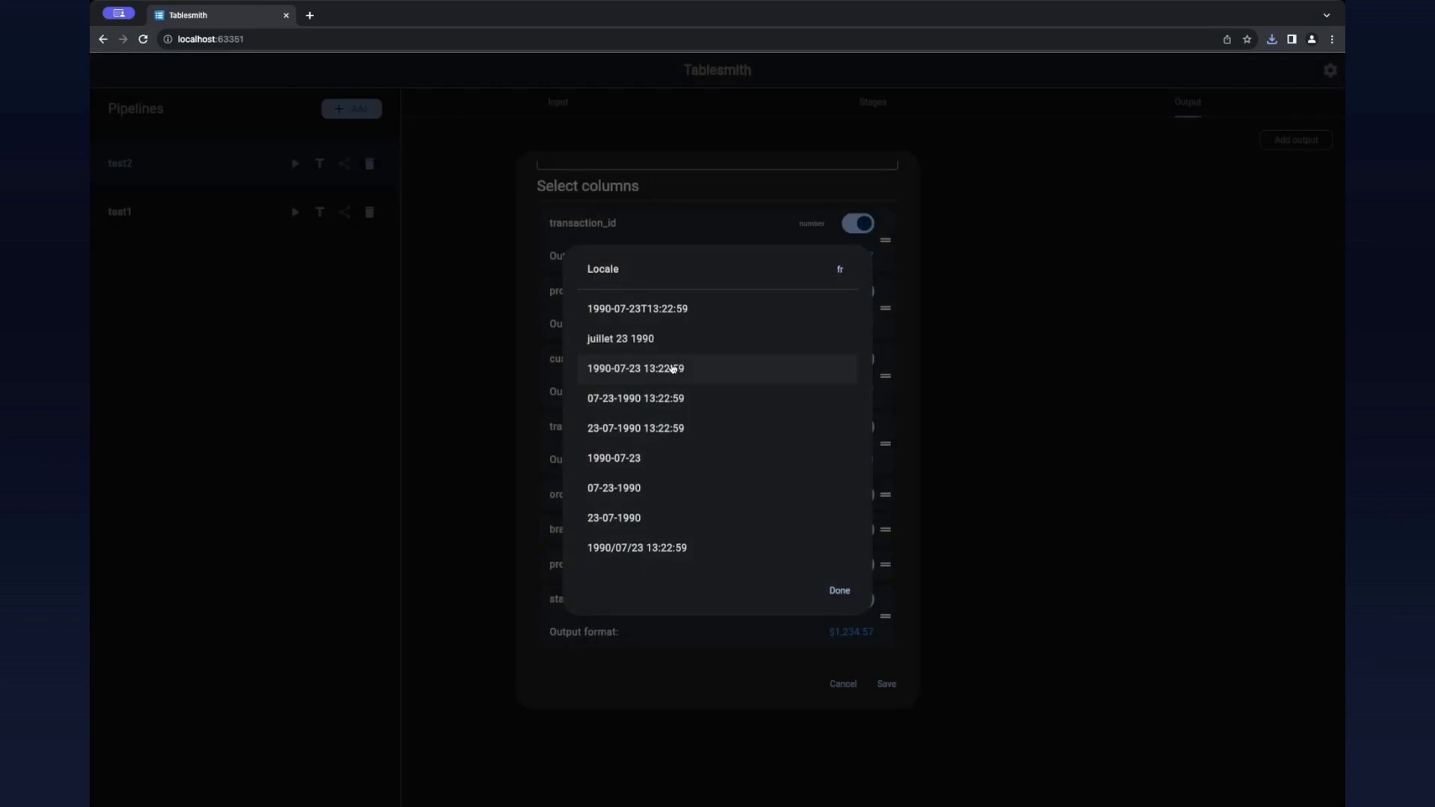
pyautogui.click(663, 342)
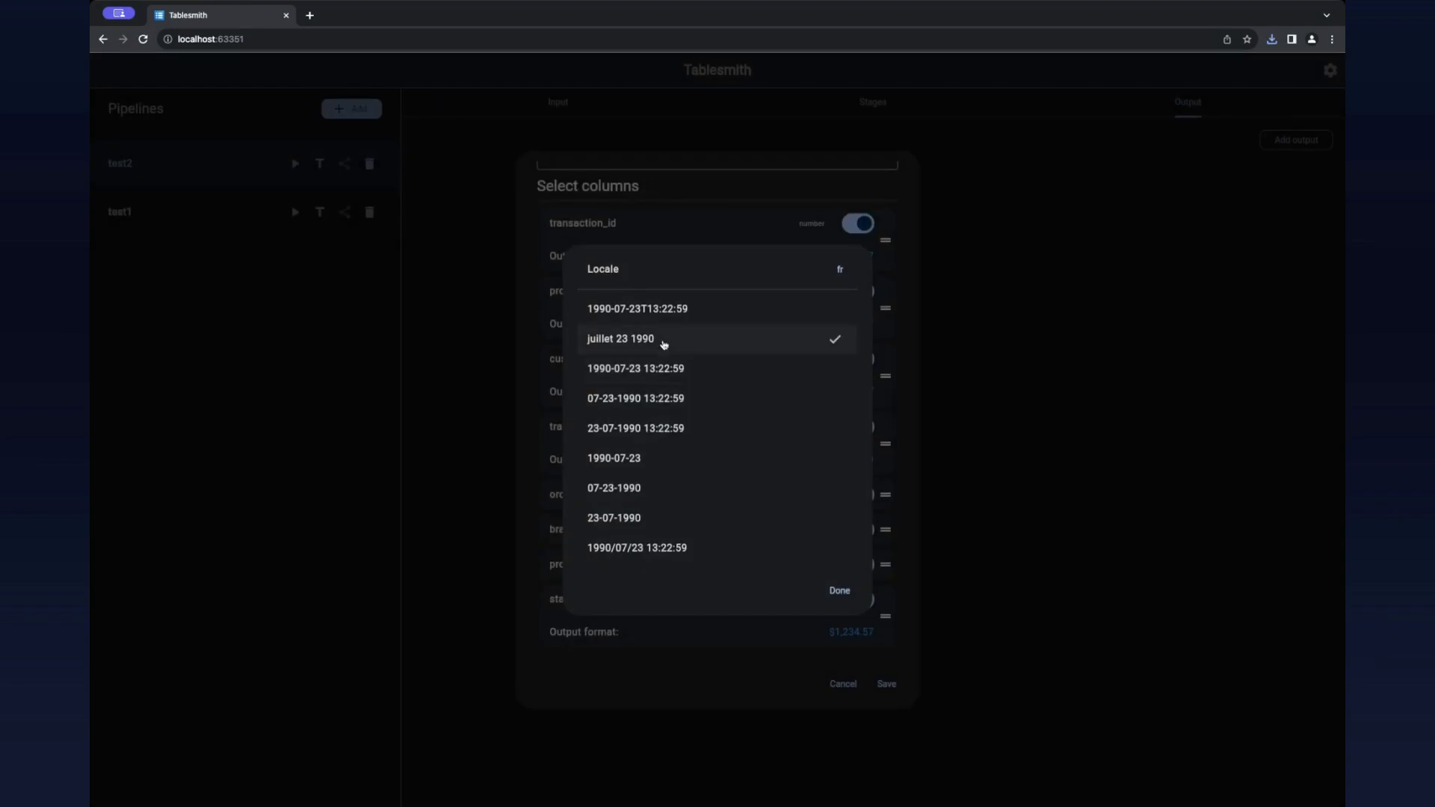
pyautogui.click(840, 591)
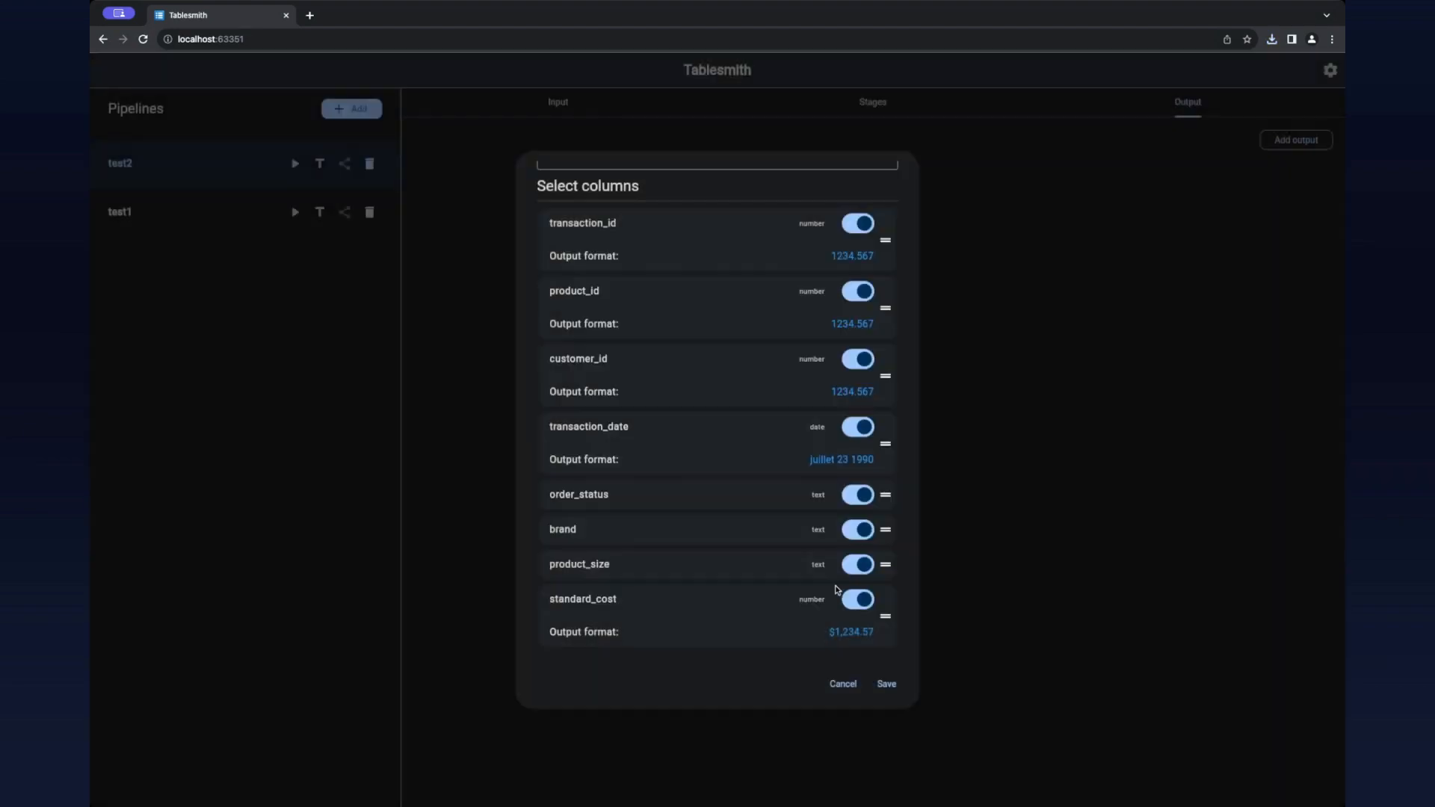
# Step: Set a custom output format for the standard_cost column, replacing the dollar prefix with Z, and save the csv output
pyautogui.click(853, 632)
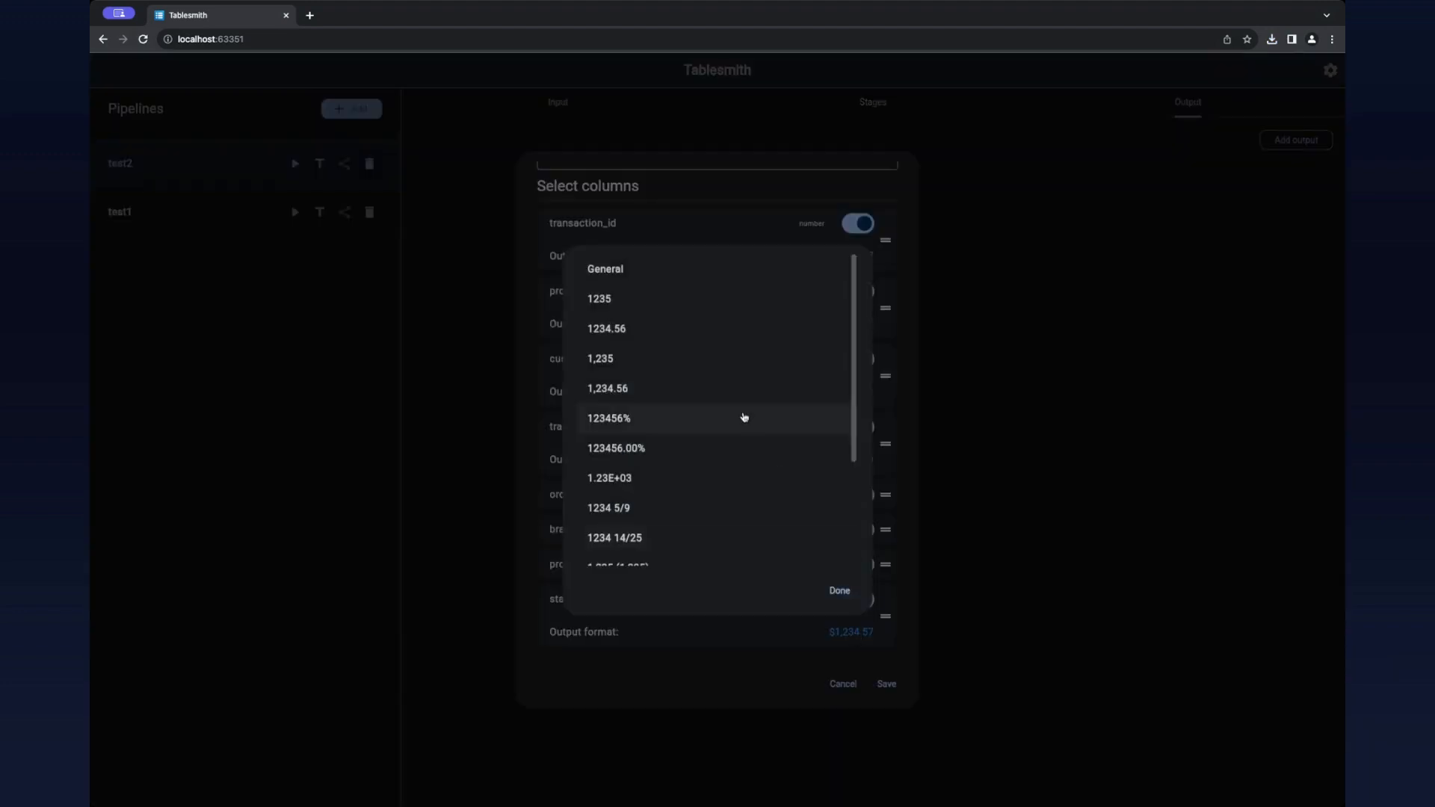
pyautogui.scroll(-2, 672, 493)
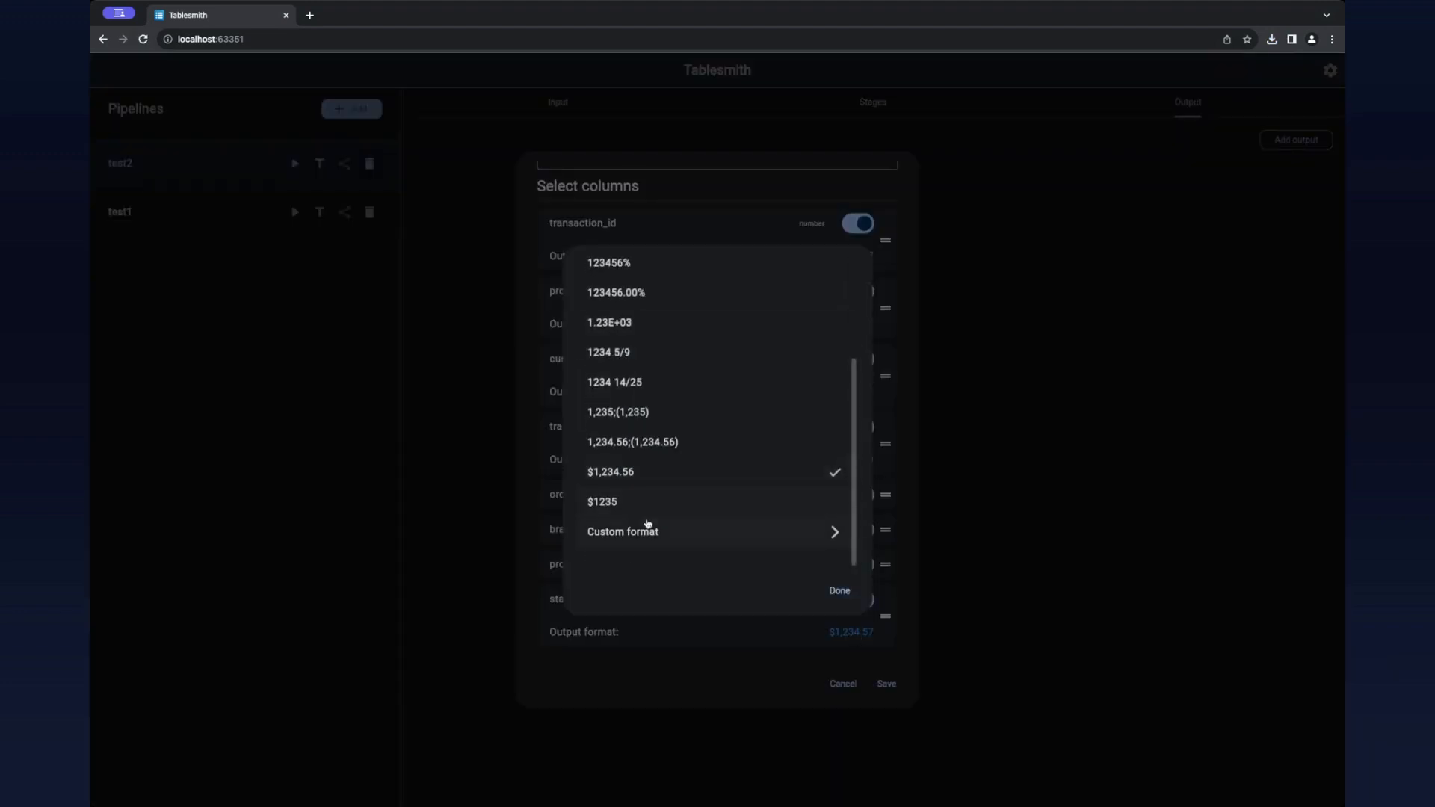
pyautogui.click(640, 532)
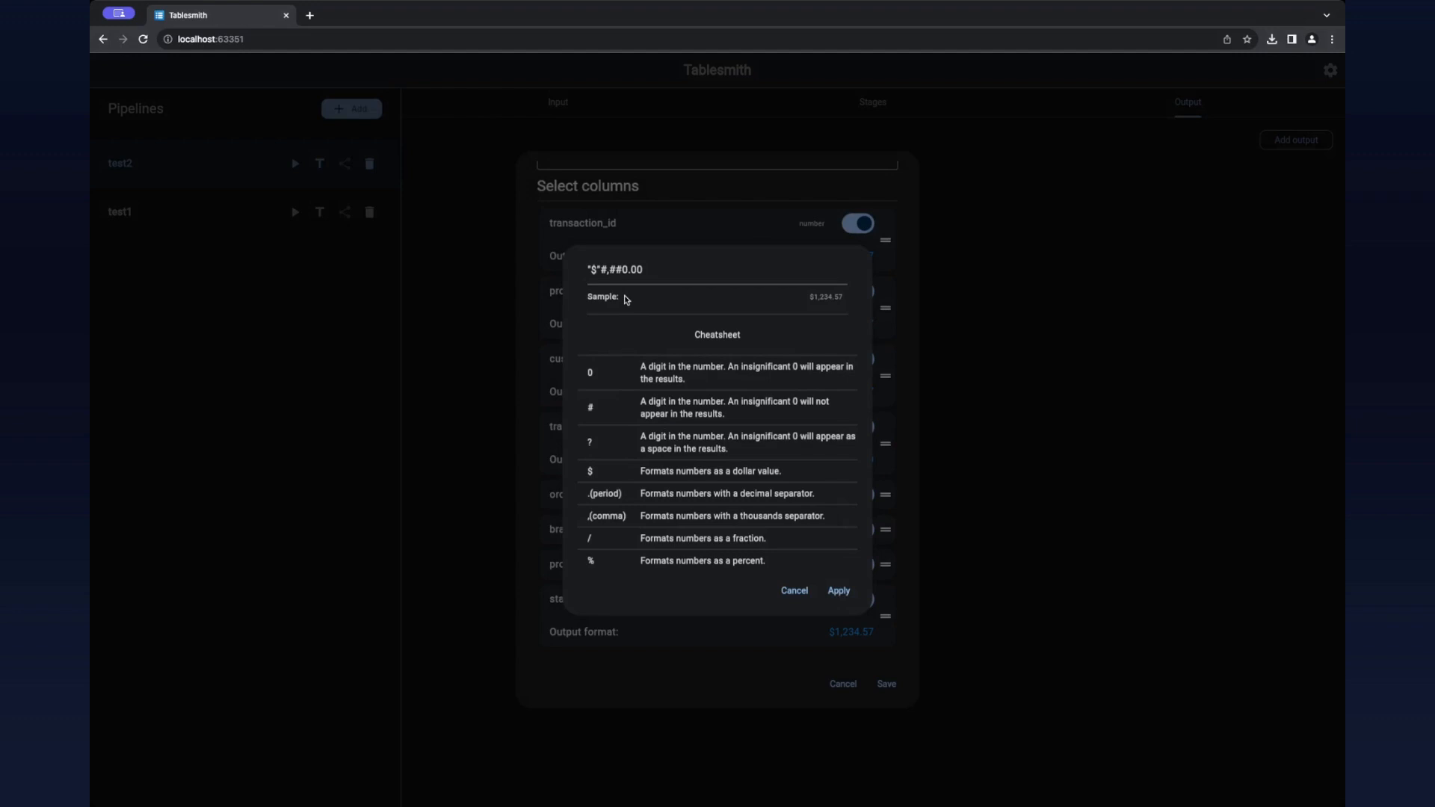
pyautogui.click(599, 272)
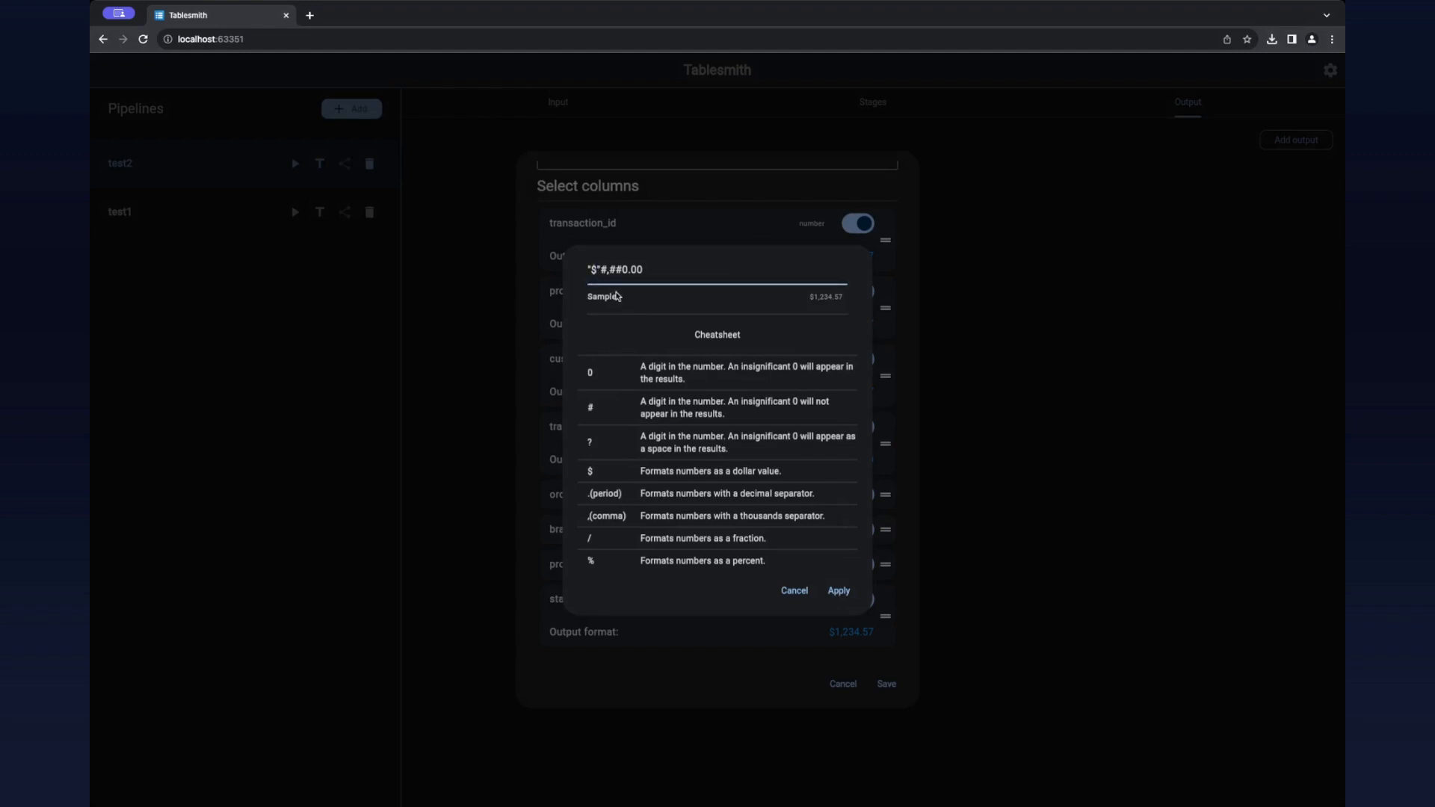
pyautogui.press('BackSpace')
pyautogui.press('BackSpace')
pyautogui.press('BackSpace')
pyautogui.write('Z')
pyautogui.click(839, 592)
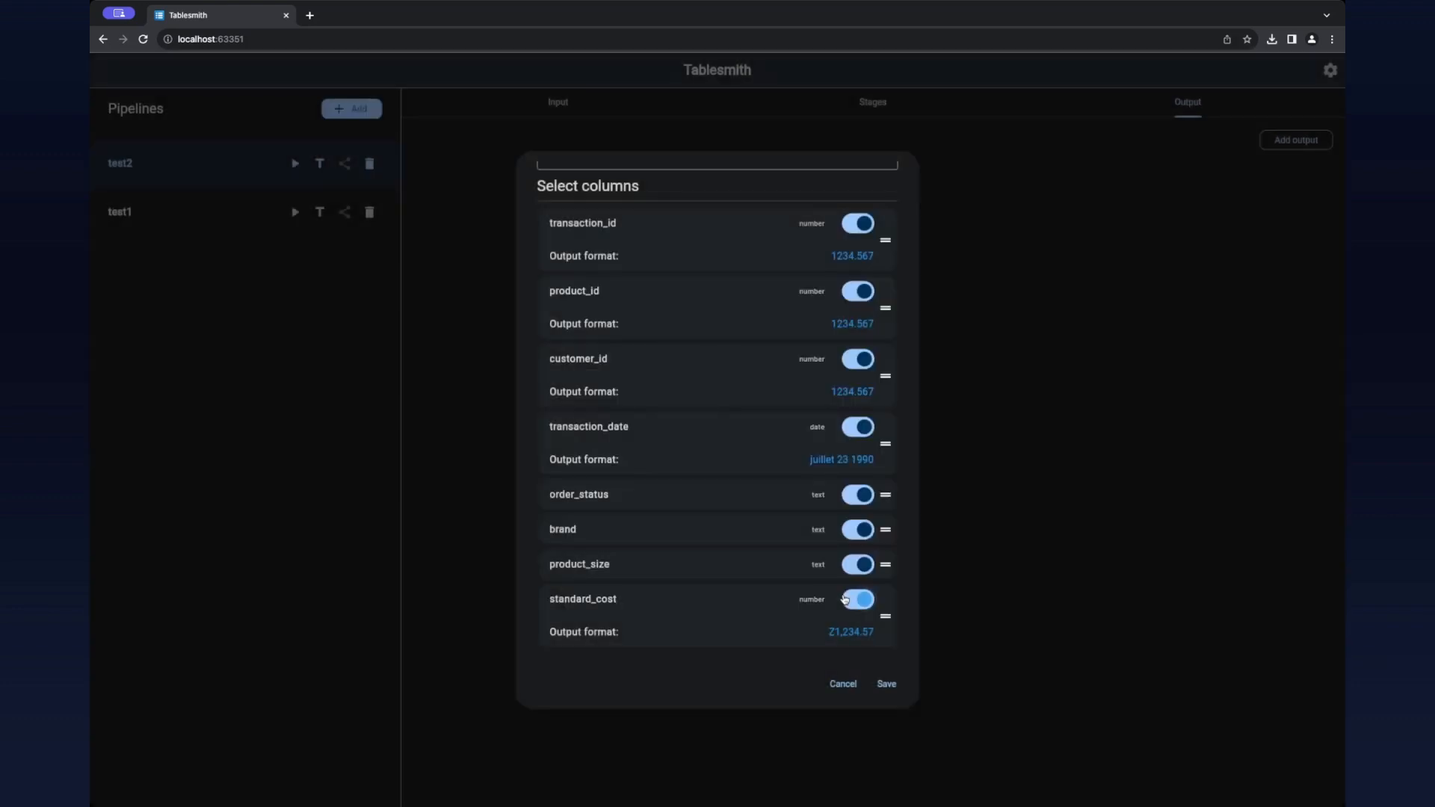
pyautogui.scroll(2, 837, 591)
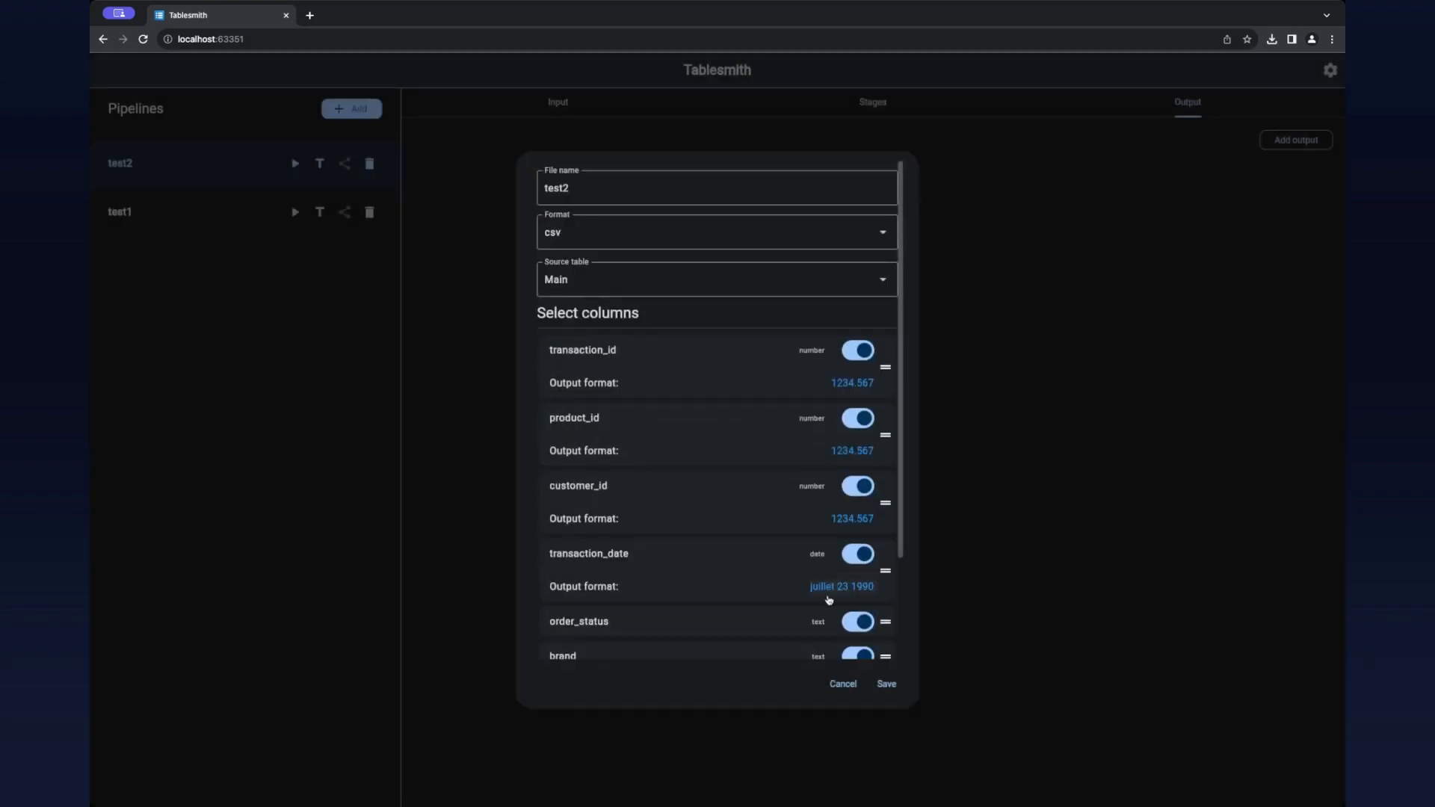
pyautogui.click(885, 684)
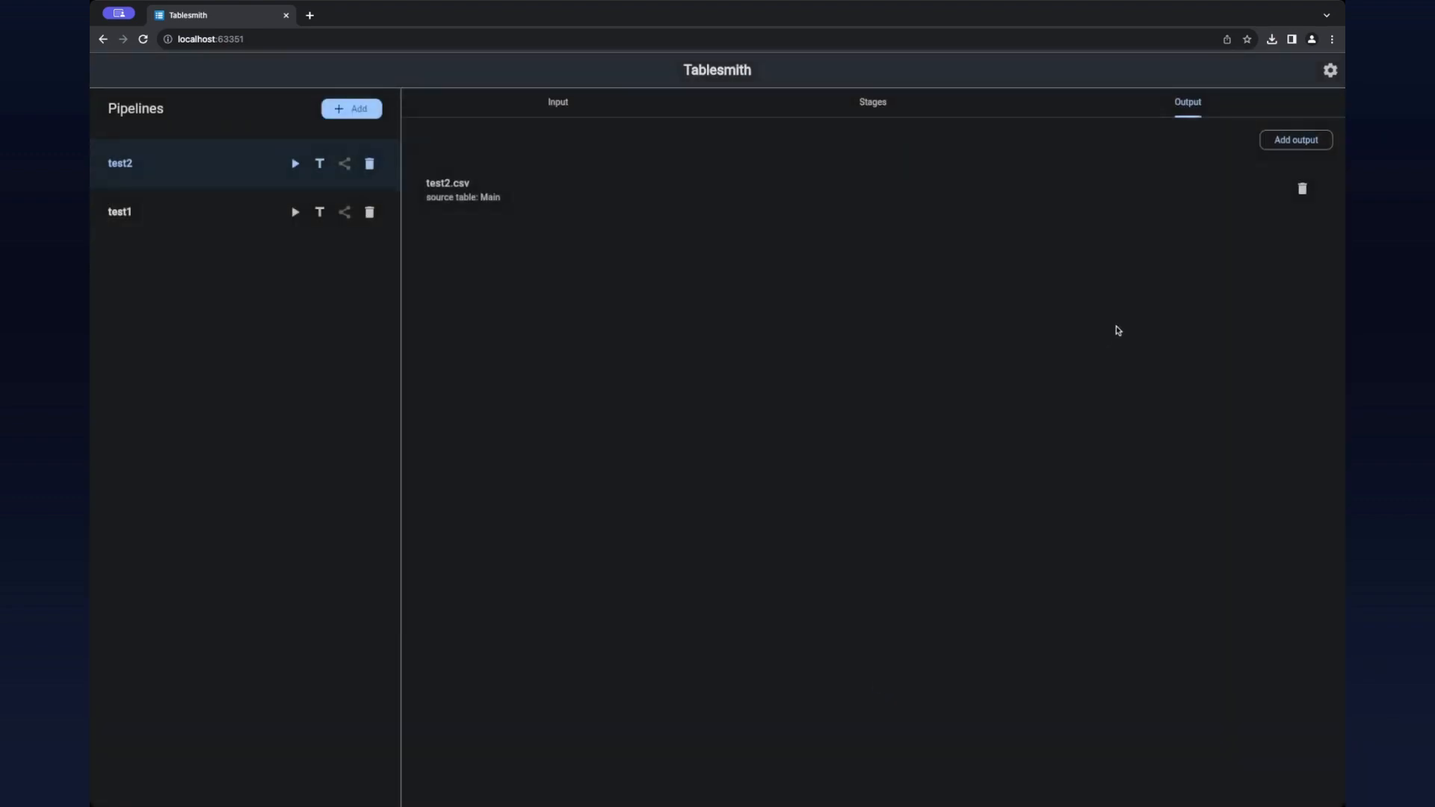
# Step: Start a second output for the test2 pipeline with the file name test2 and the xlsx format
pyautogui.click(1277, 142)
pyautogui.click(728, 191)
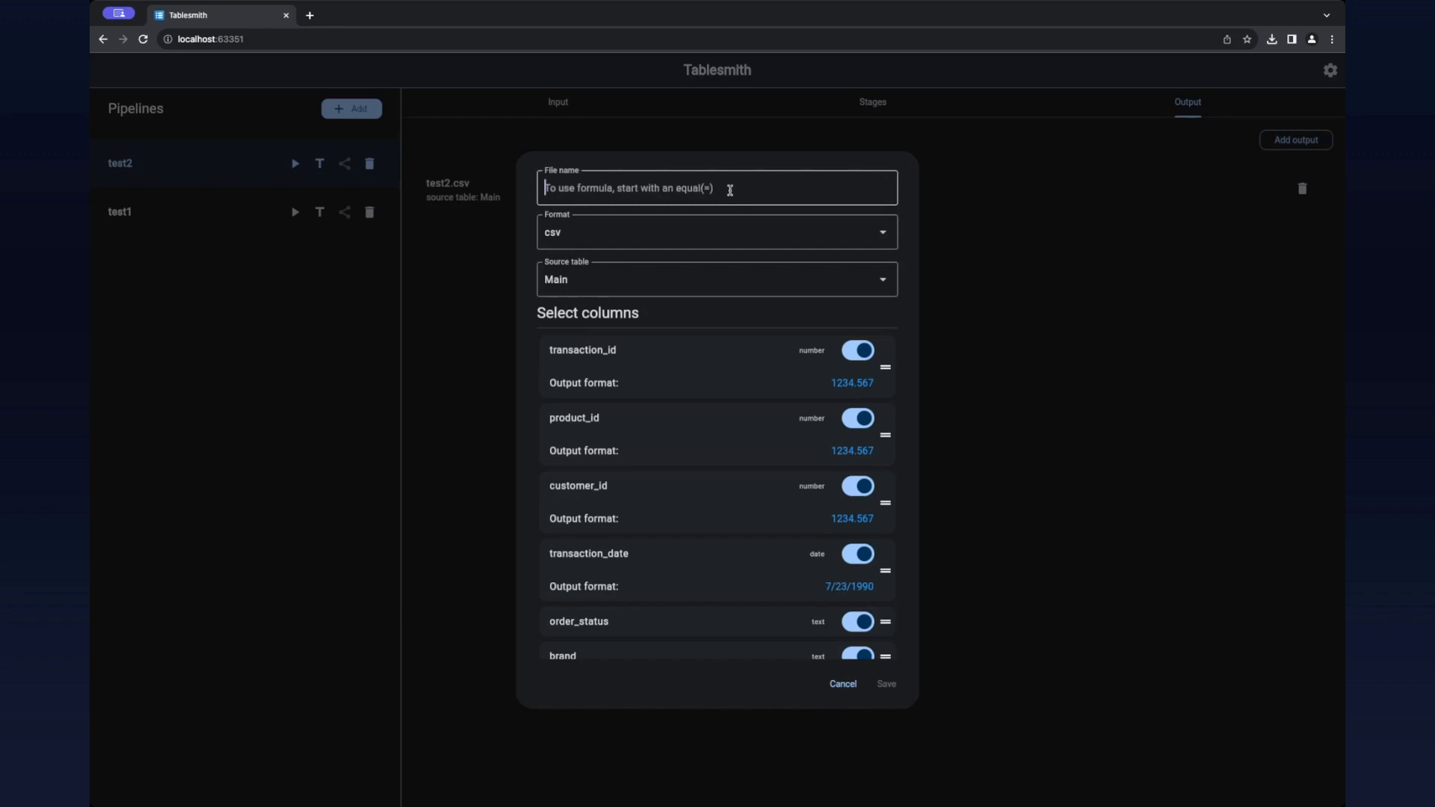
pyautogui.write('test2')
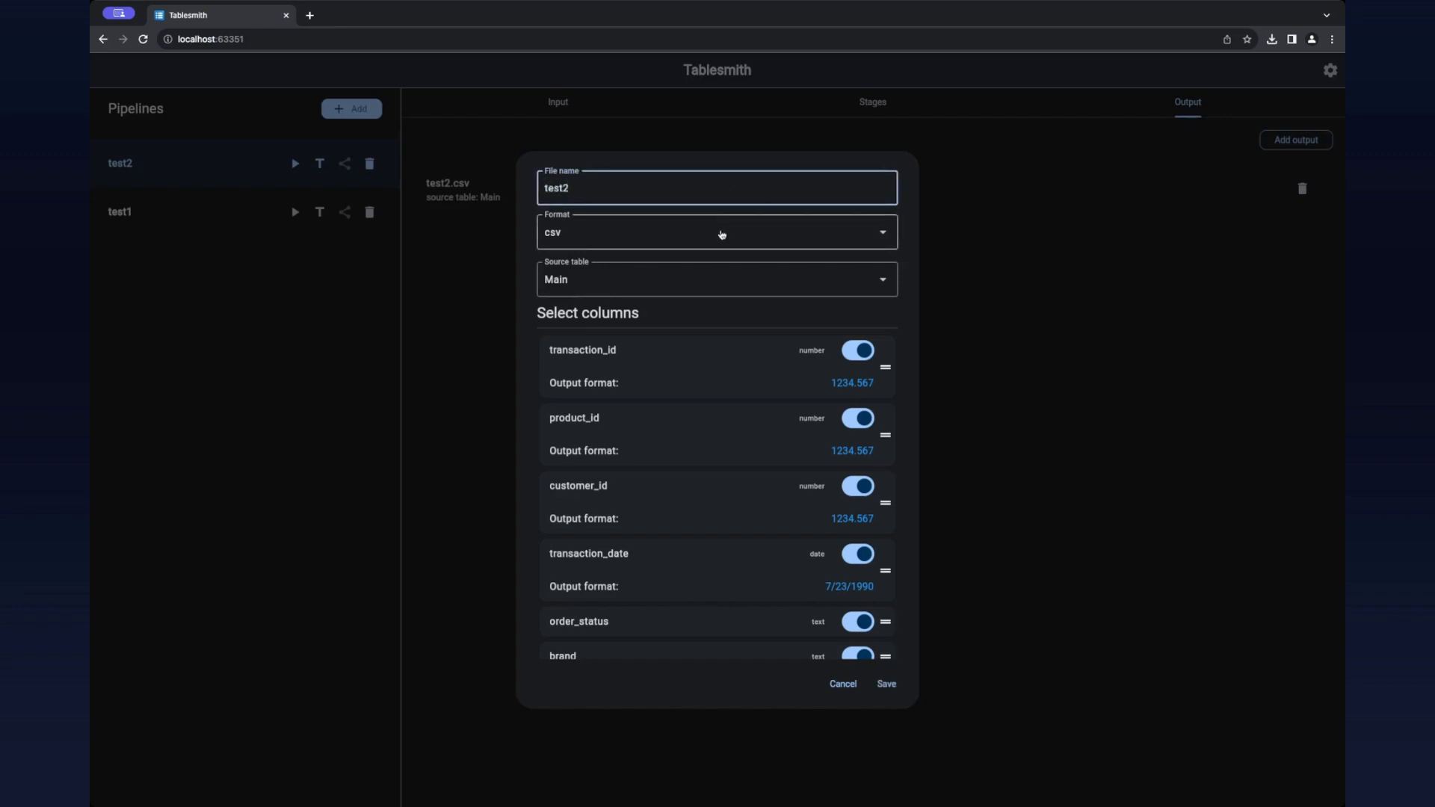
pyautogui.click(724, 230)
pyautogui.click(592, 300)
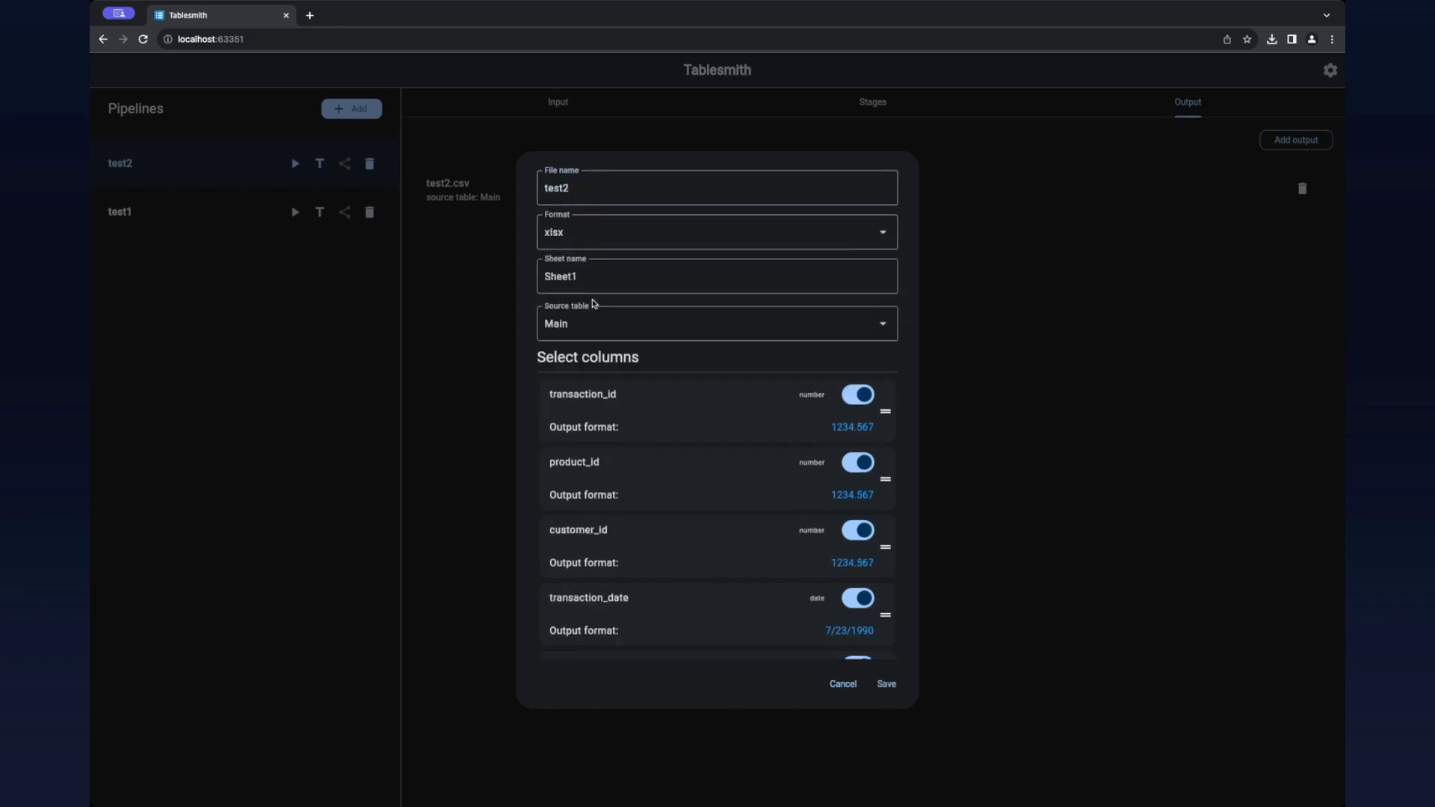
pyautogui.scroll(-3, 708, 544)
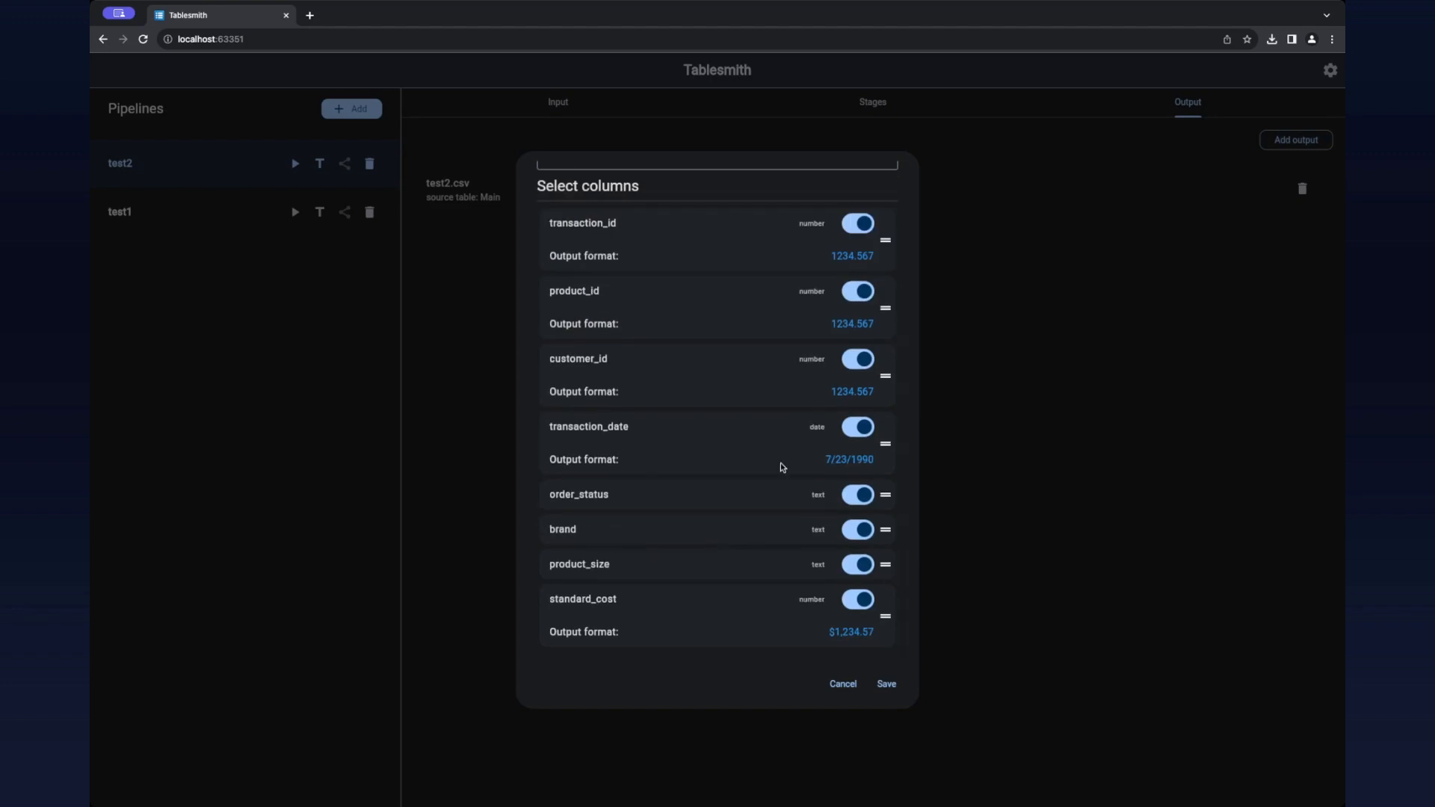
pyautogui.click(853, 459)
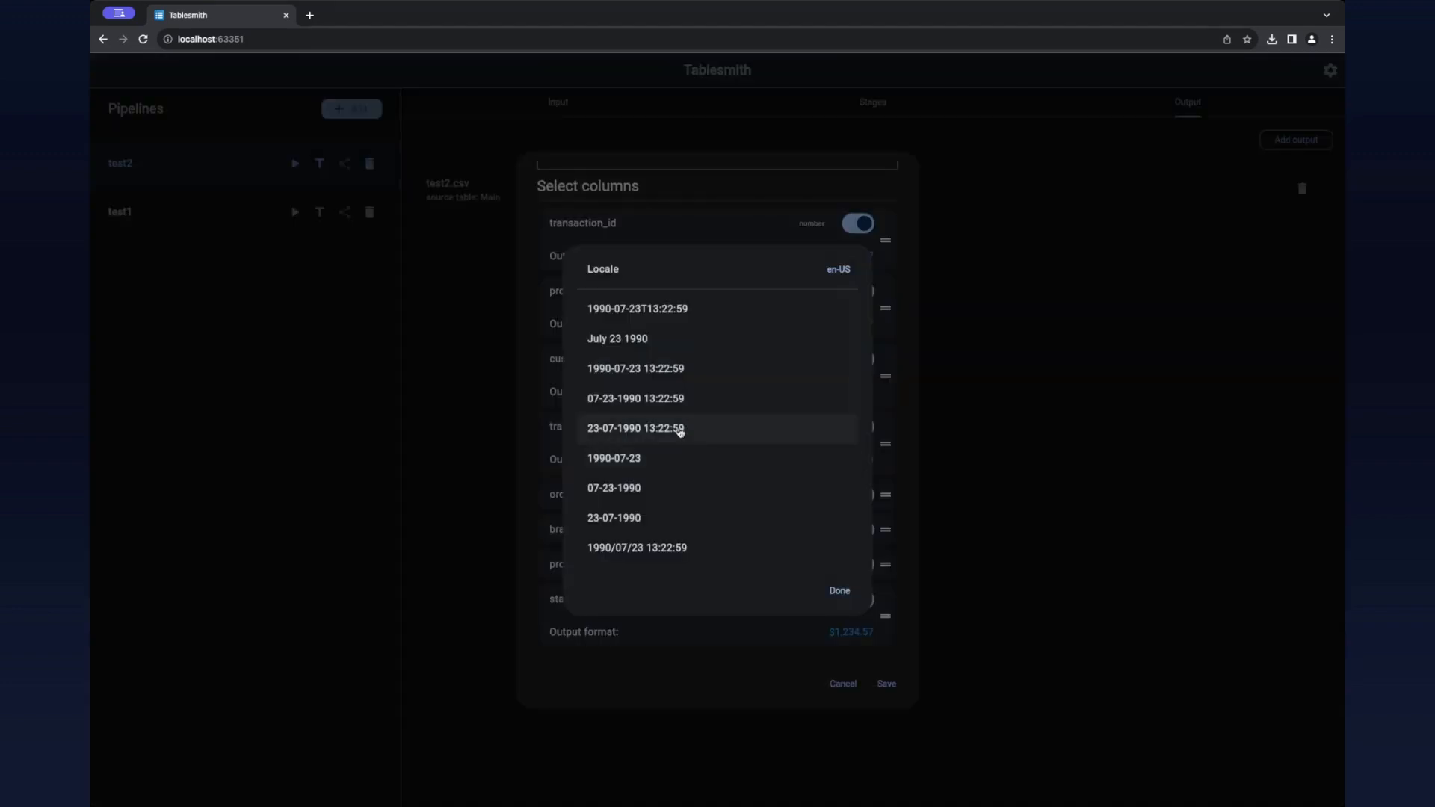
pyautogui.click(840, 591)
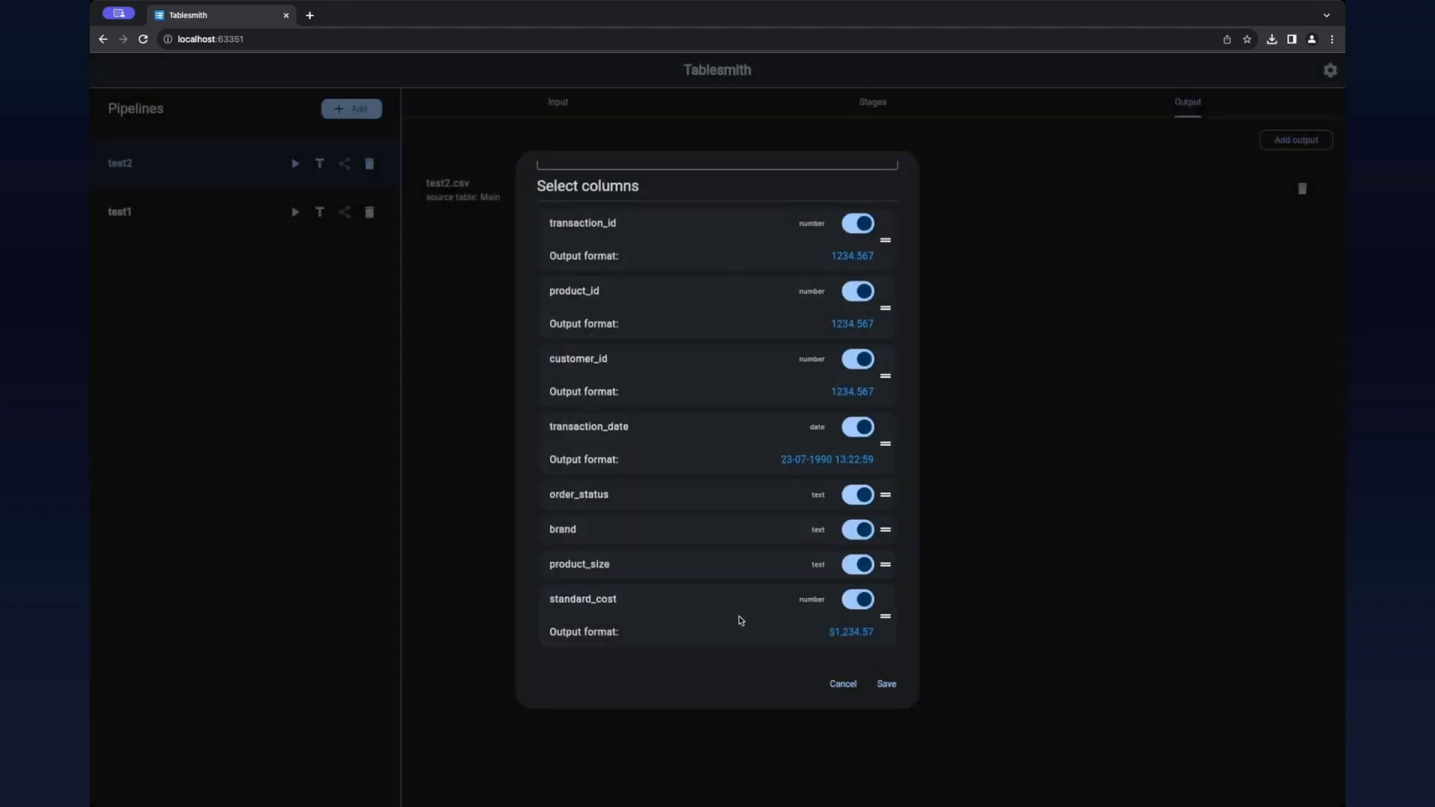
# Step: Set the output format of the standard_cost column to 1.23E+03 and save the xlsx output
pyautogui.click(852, 632)
pyautogui.click(635, 480)
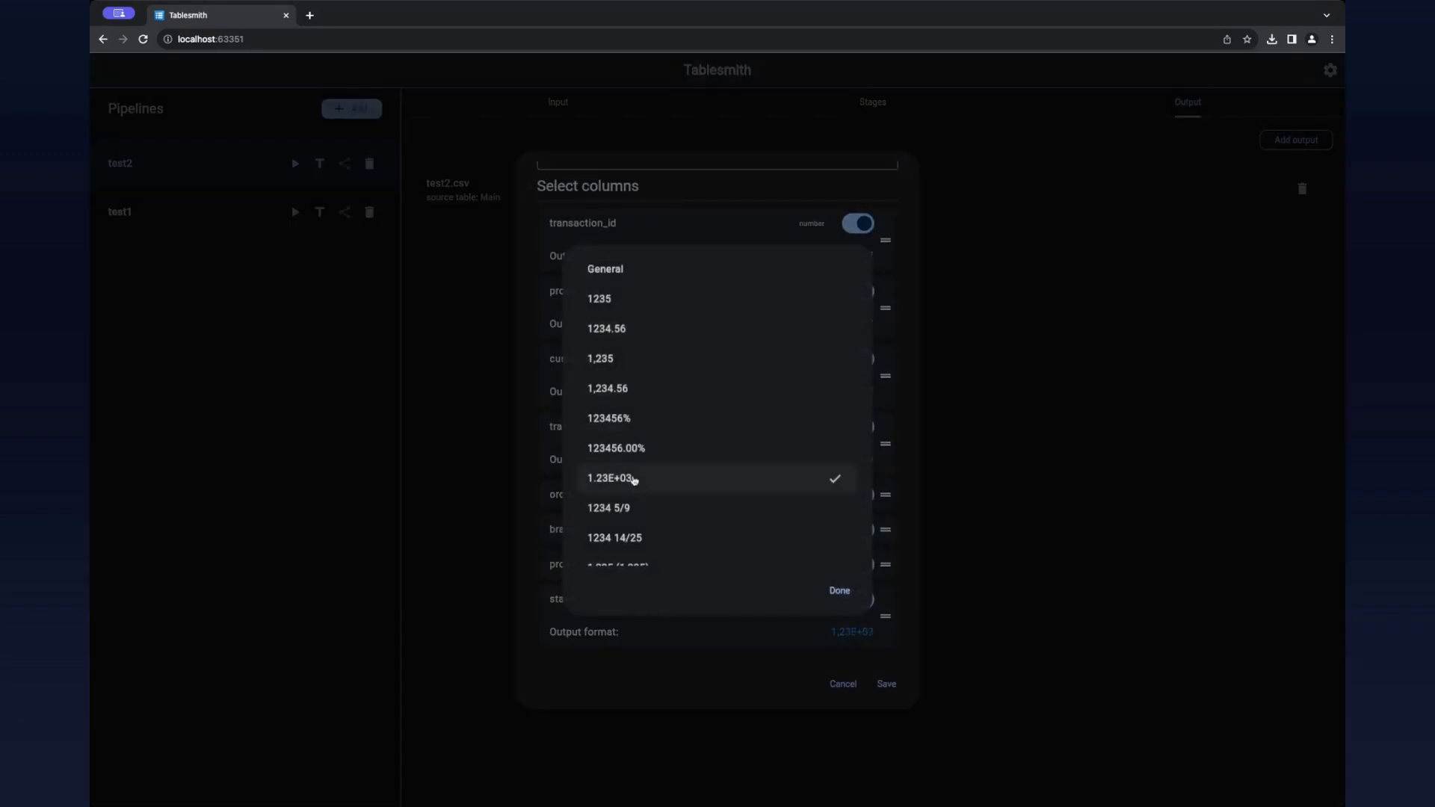
pyautogui.click(839, 591)
pyautogui.scroll(3, 756, 545)
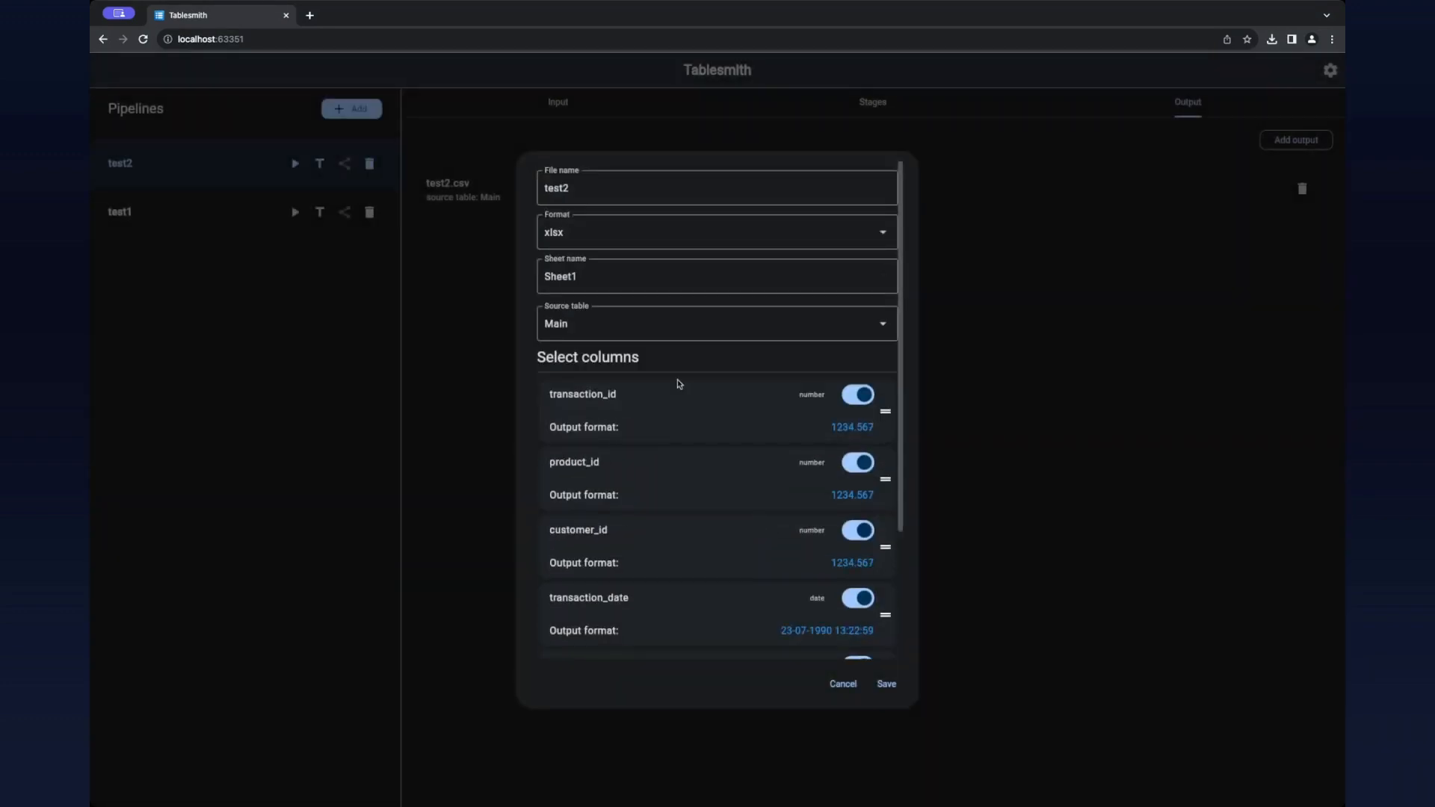
pyautogui.scroll(-3, 644, 435)
pyautogui.click(887, 684)
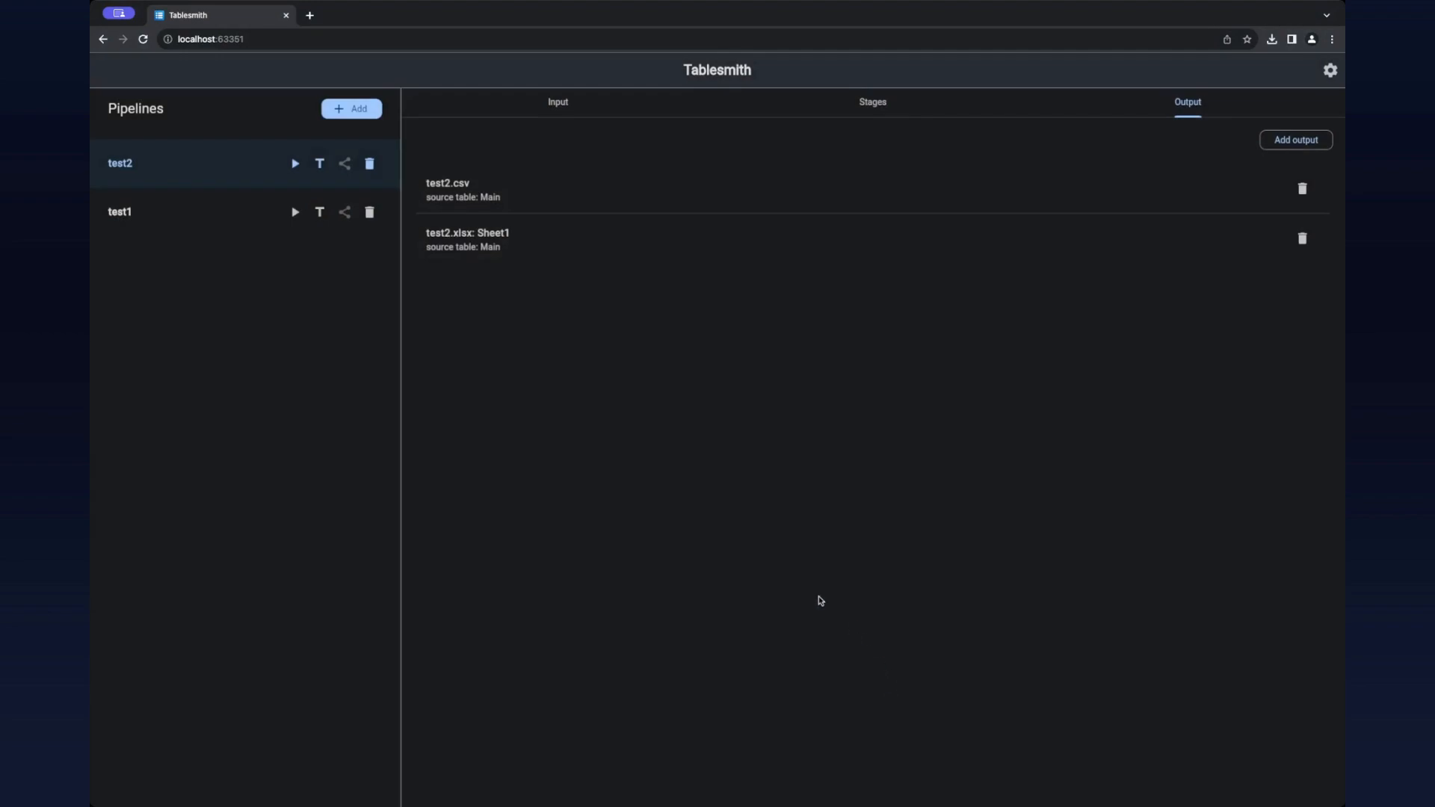
# Step: Run the test2 pipeline on the local file raw-data.xlsx with the default data range and column matching
pyautogui.click(295, 163)
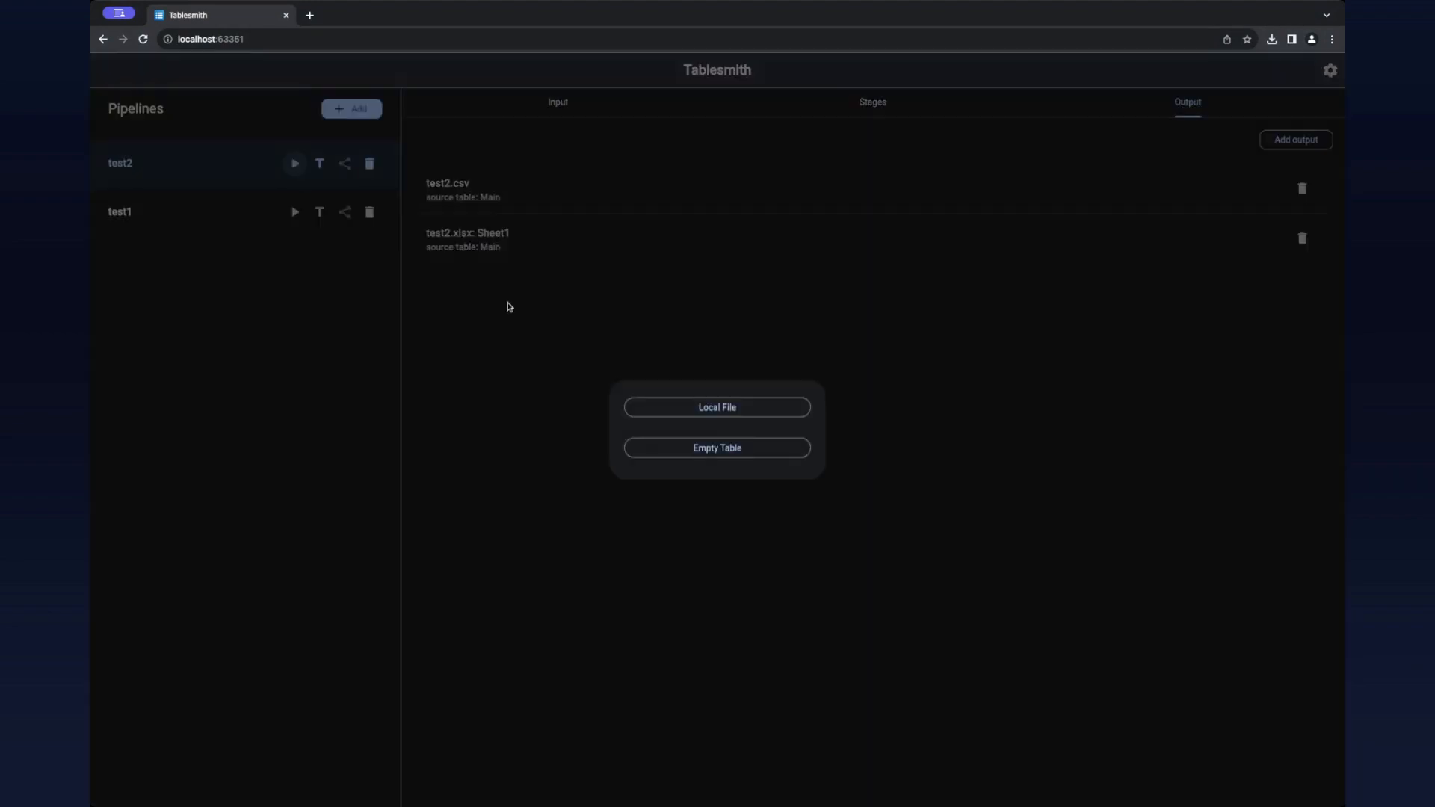
pyautogui.click(716, 406)
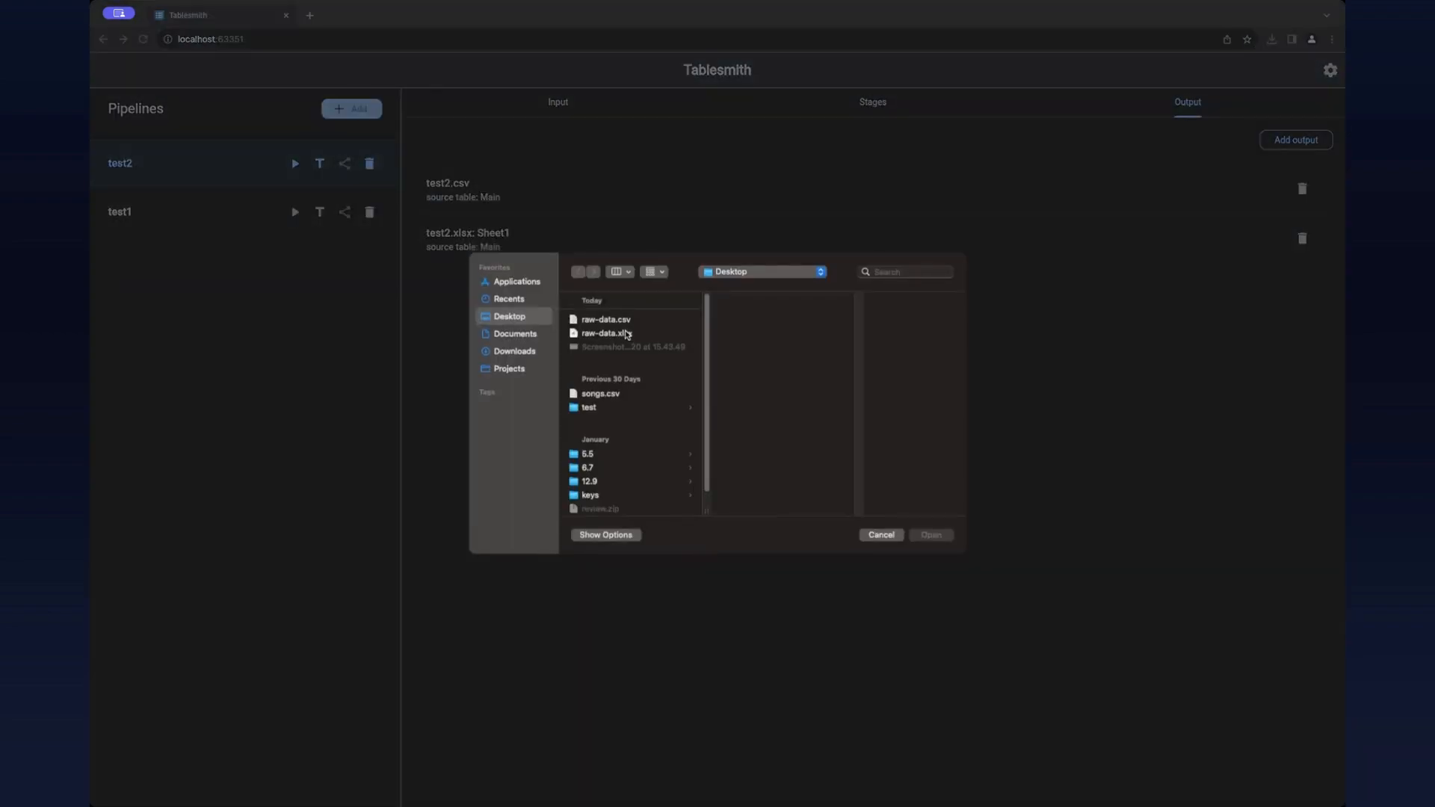
pyautogui.doubleClick(626, 333)
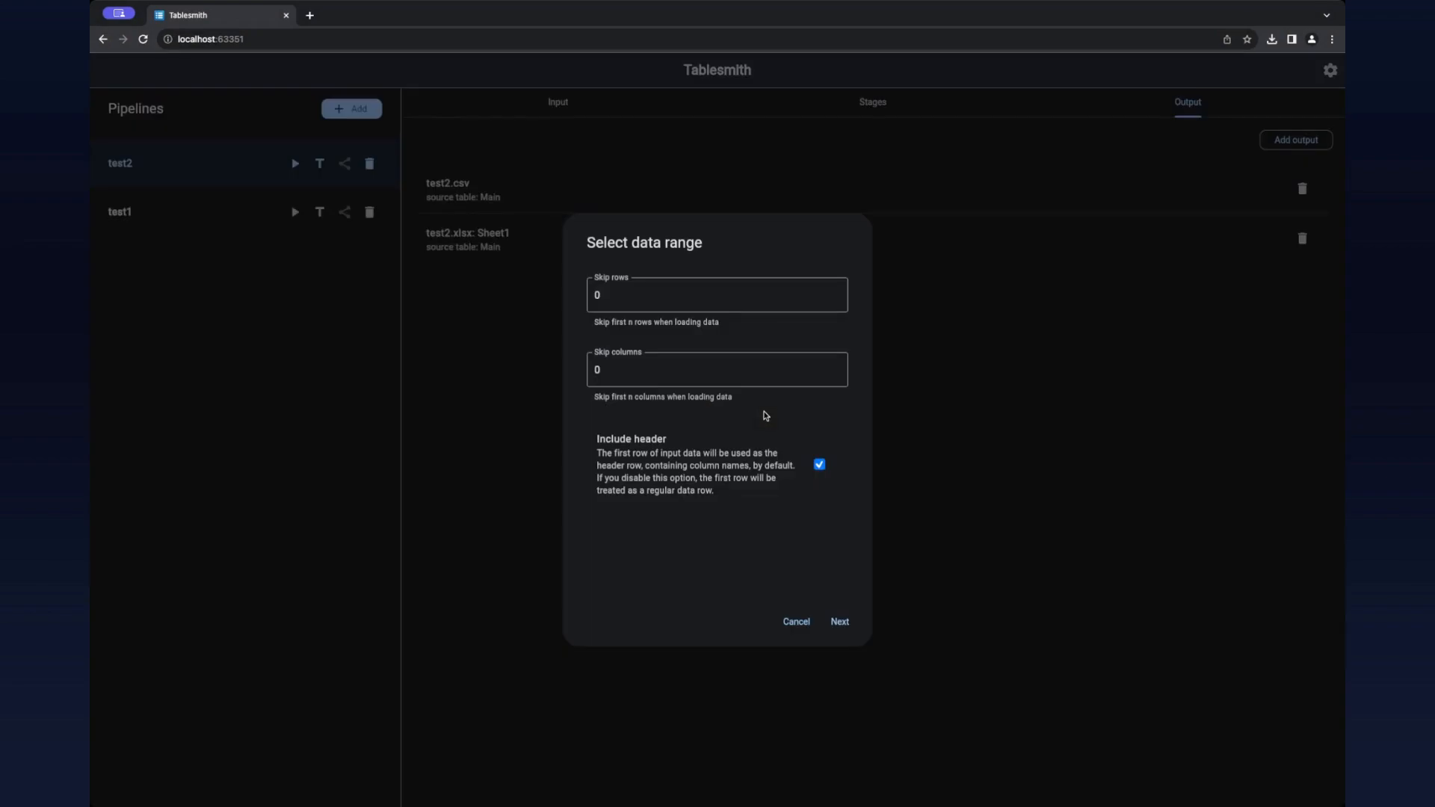
pyautogui.click(838, 619)
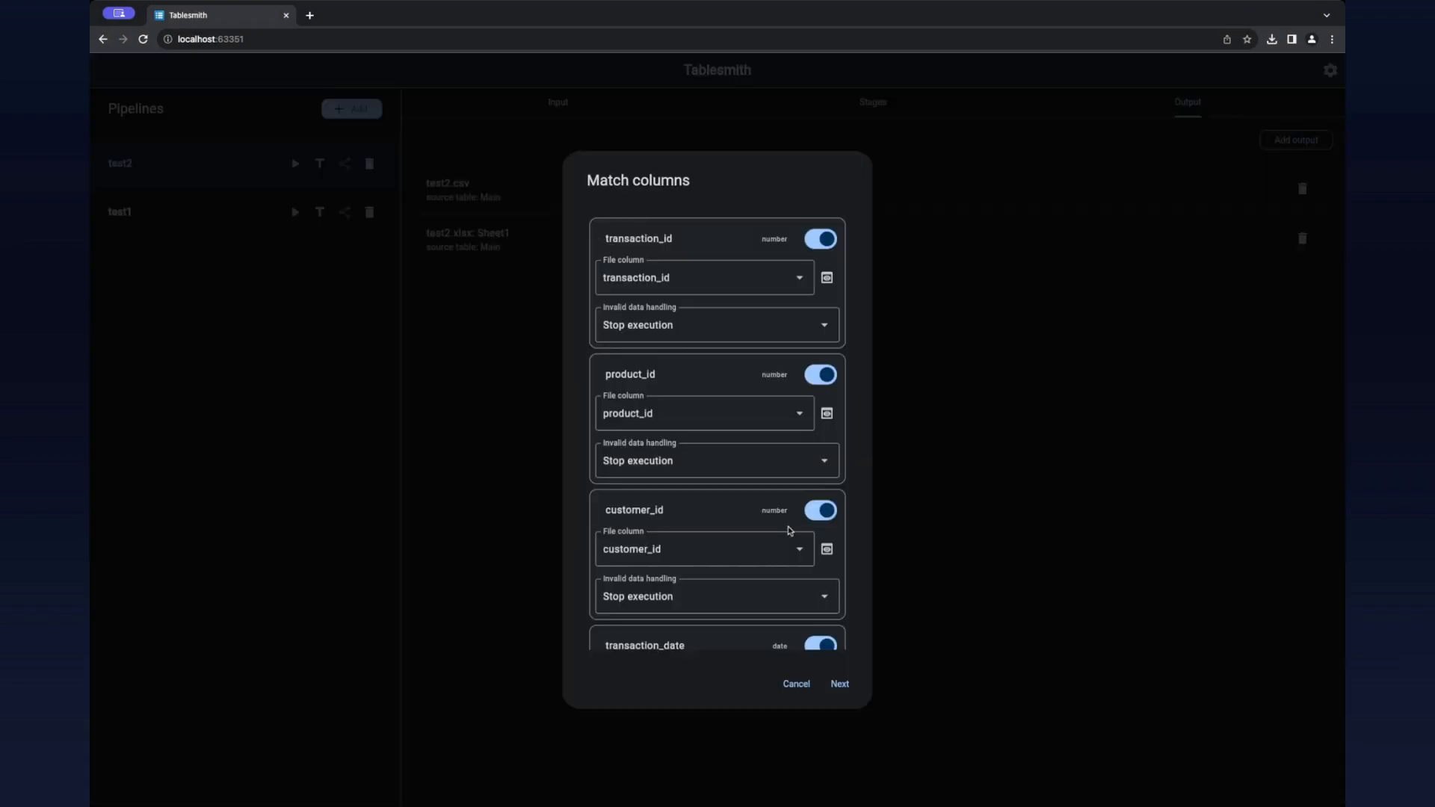
pyautogui.click(839, 683)
pyautogui.click(845, 535)
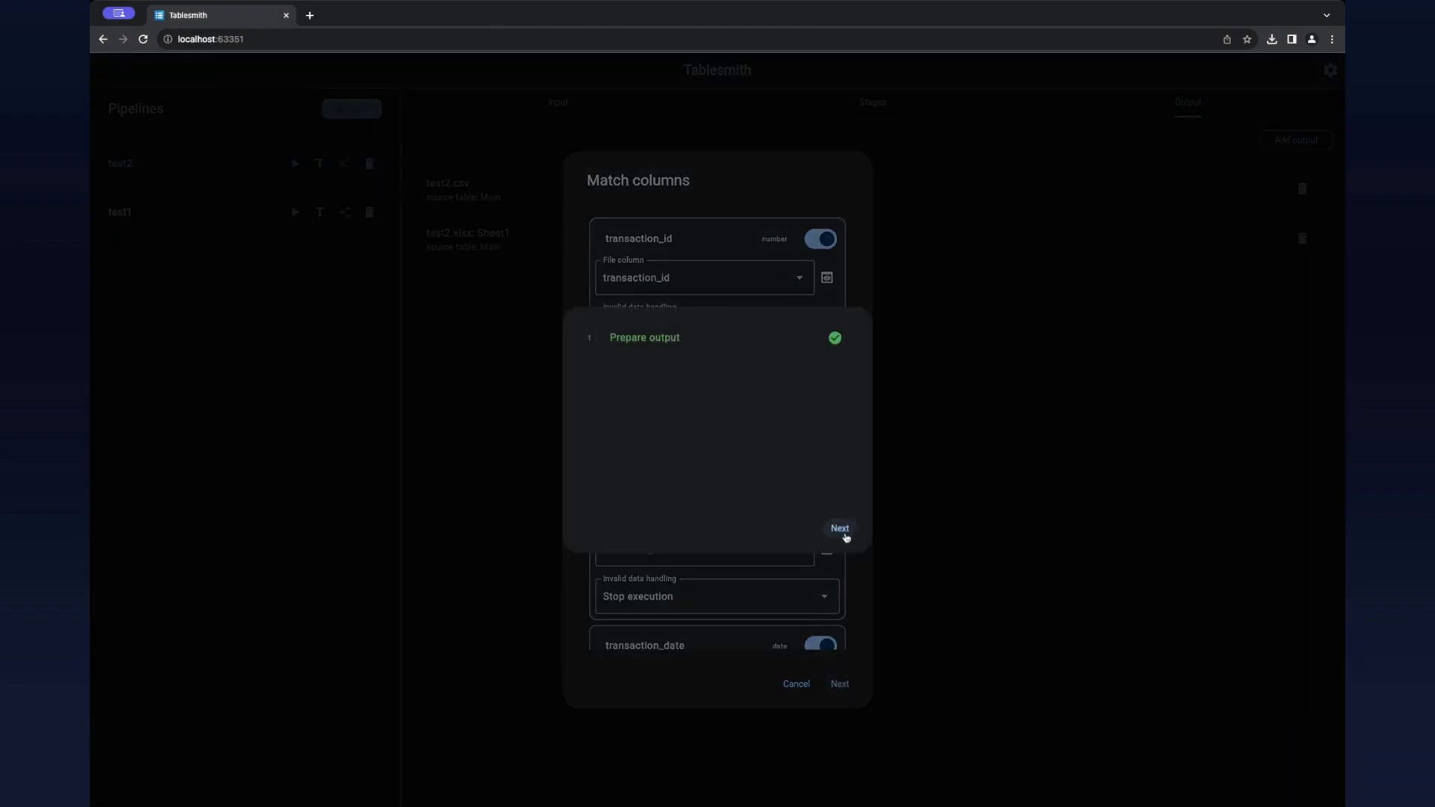
# Step: Save the generated test2.csv and test2.xlsx files and finish the run
pyautogui.click(834, 333)
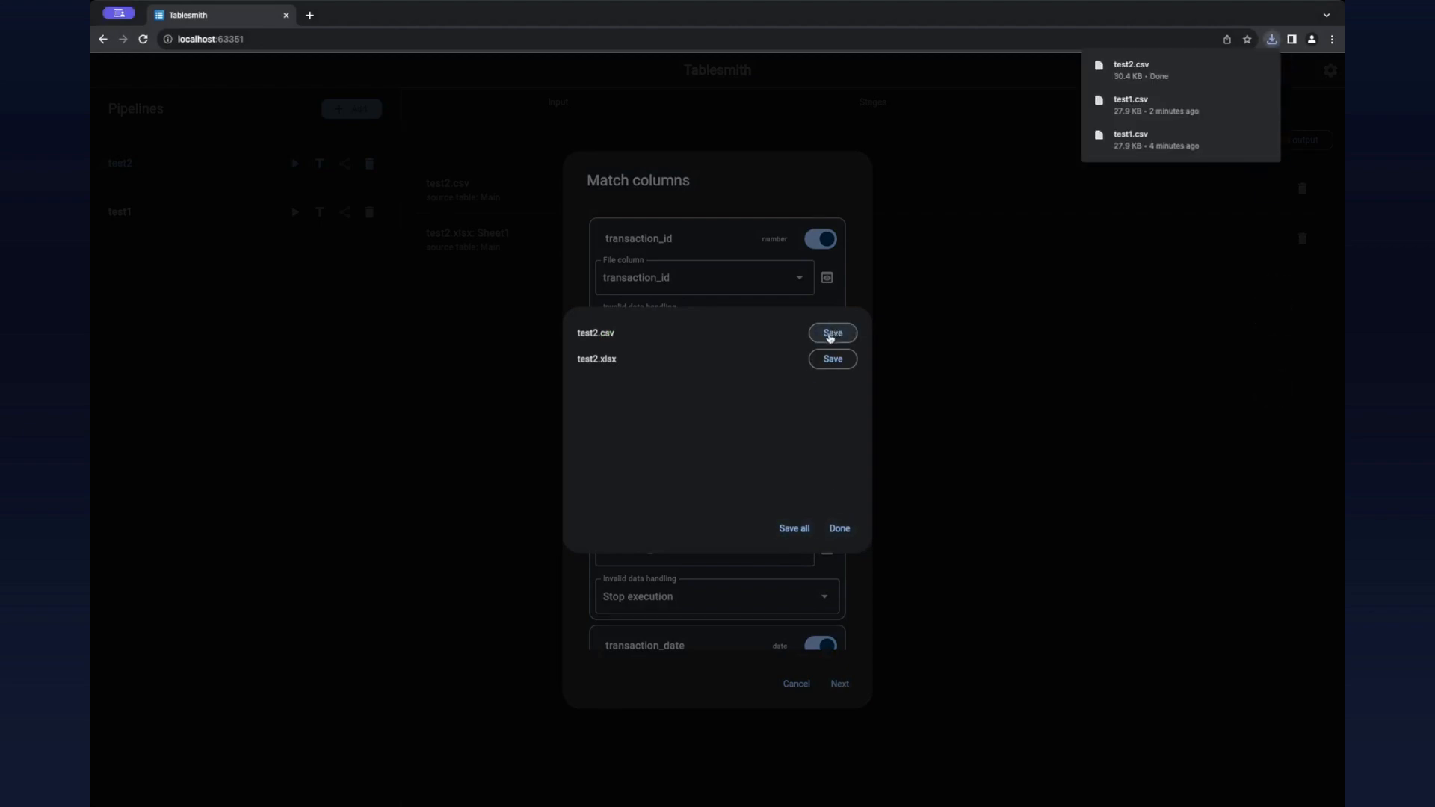
pyautogui.click(832, 359)
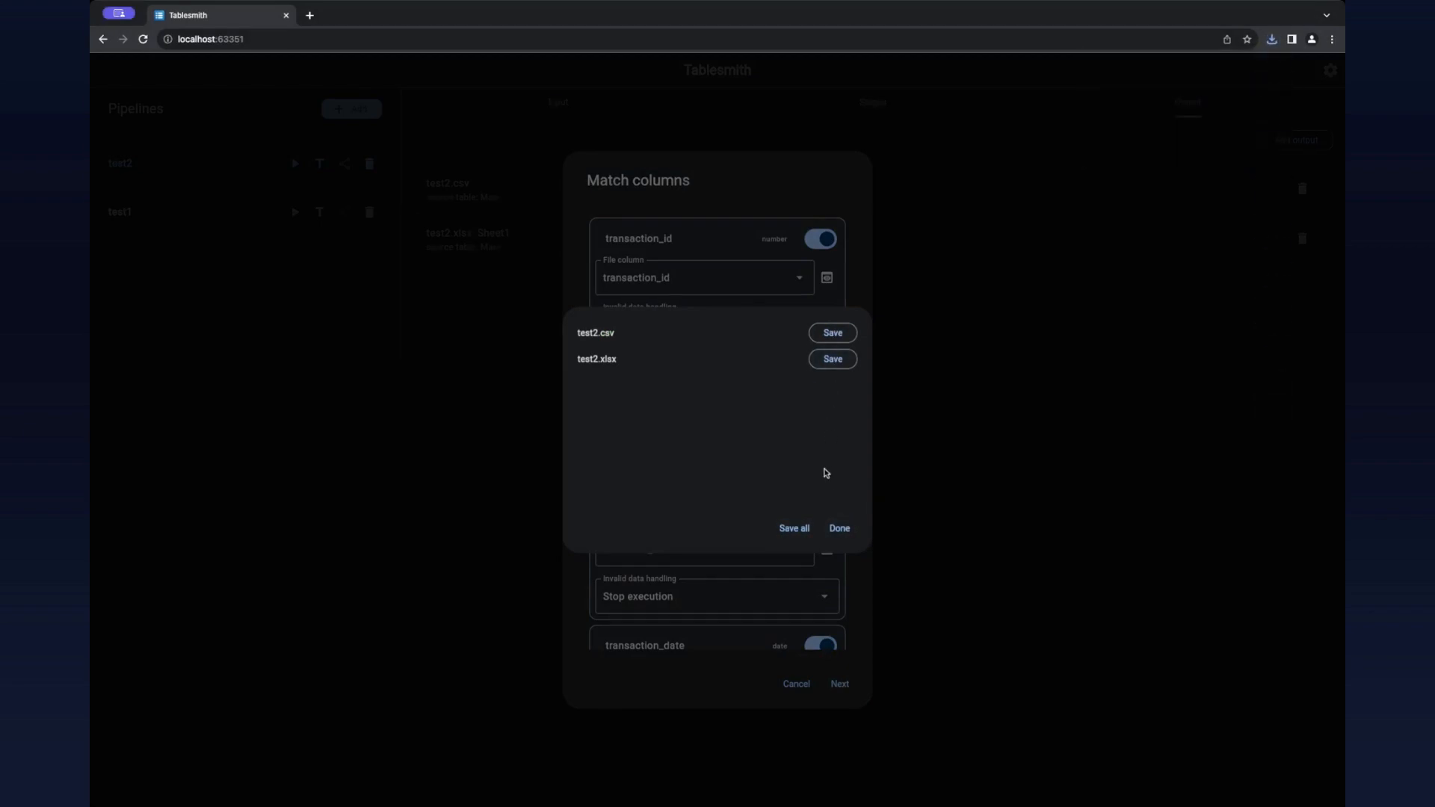
pyautogui.click(838, 528)
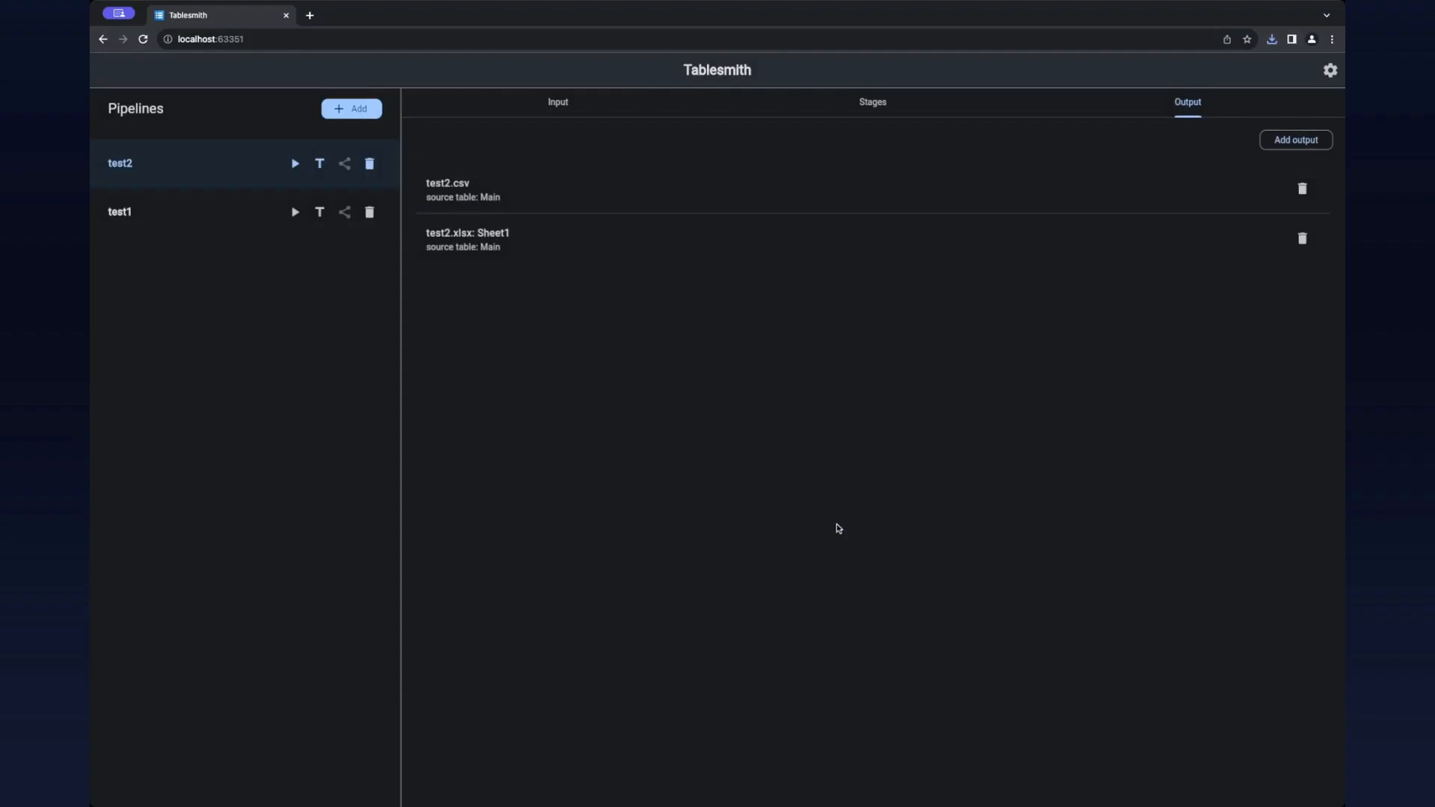
# Step: Create a third pipeline named test3 and save it
pyautogui.click(350, 109)
pyautogui.write('test3')
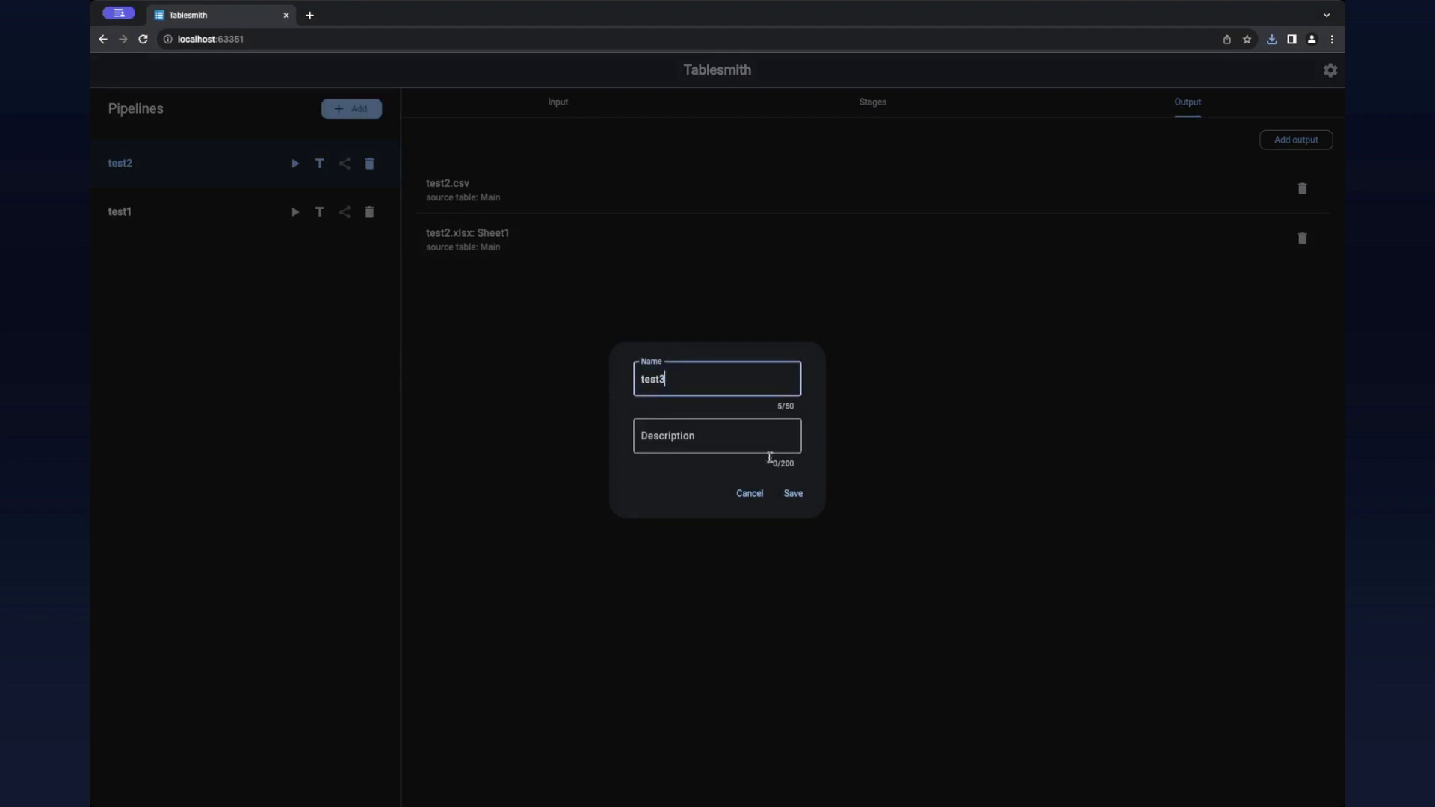
pyautogui.click(795, 495)
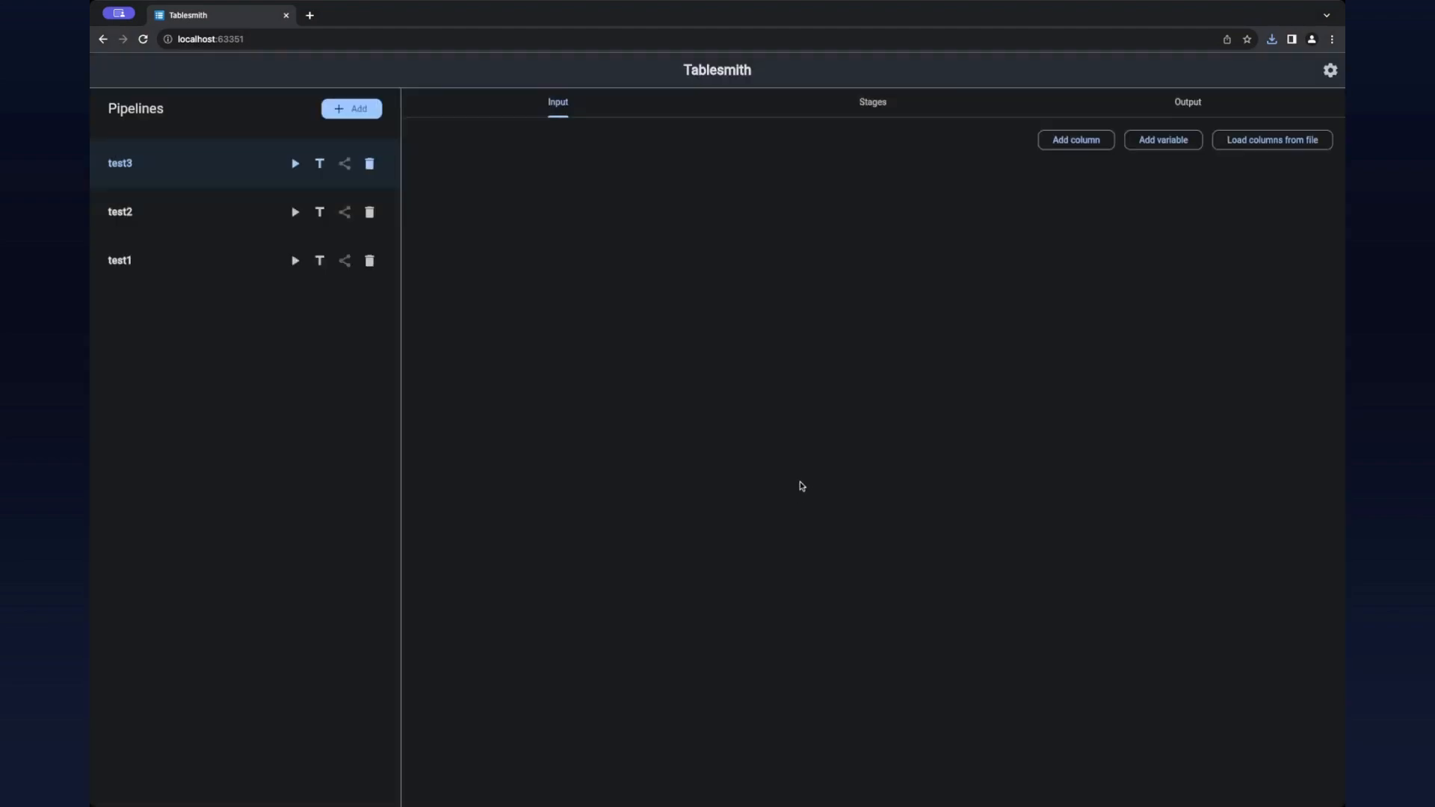
# Step: Load the input columns of the test3 pipeline from the local file raw-data.csv without skipping rows or columns
pyautogui.click(1253, 142)
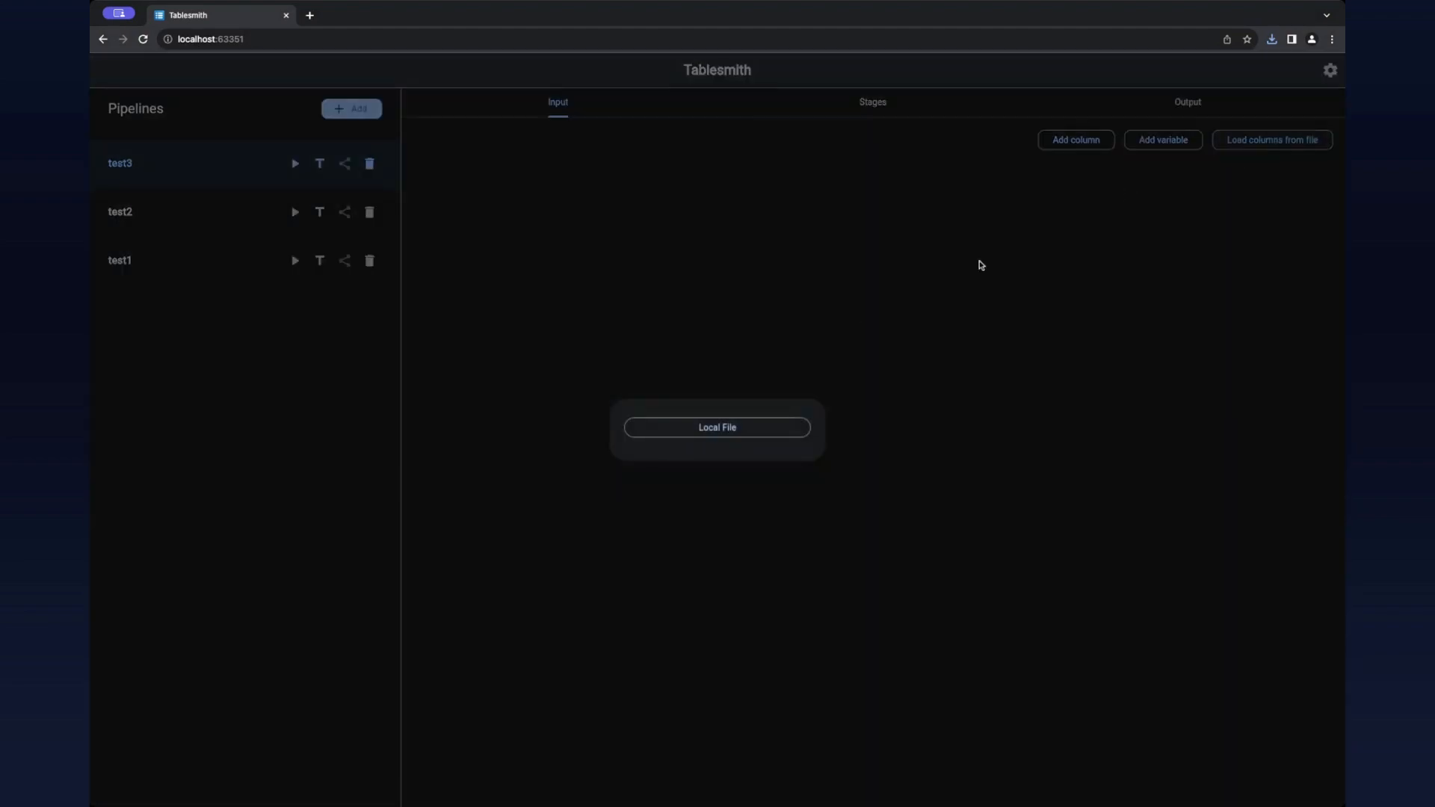
pyautogui.click(742, 431)
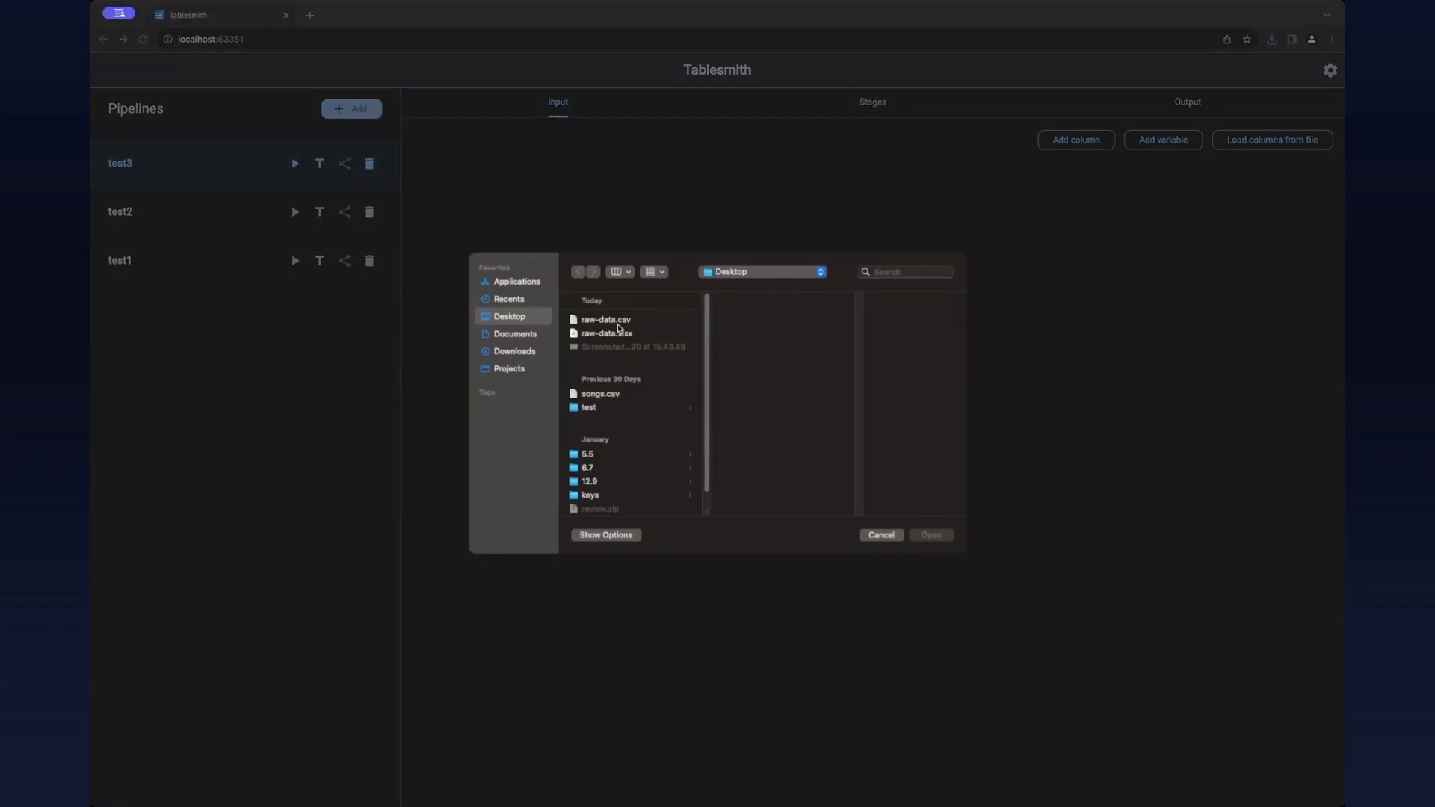
pyautogui.click(619, 322)
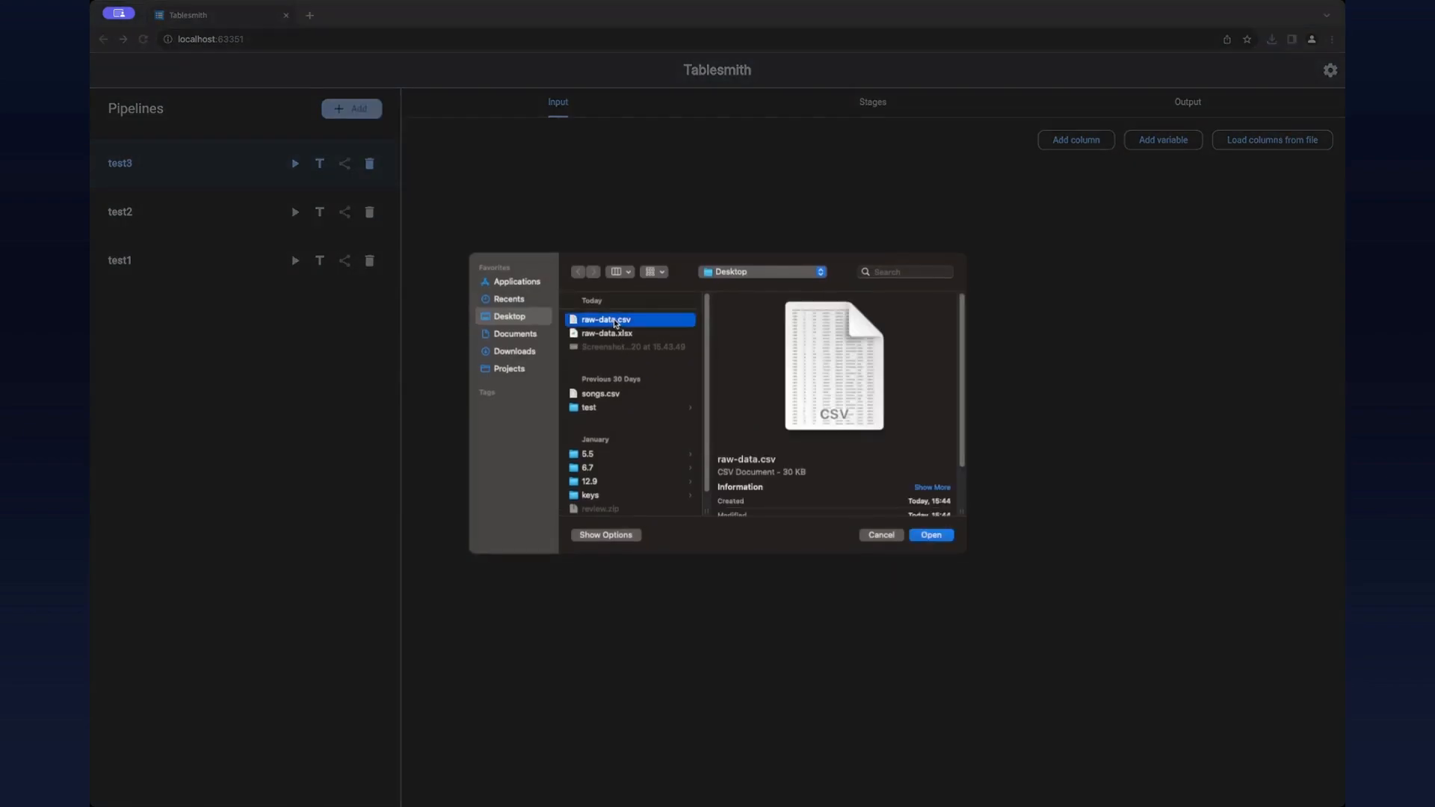
pyautogui.click(942, 534)
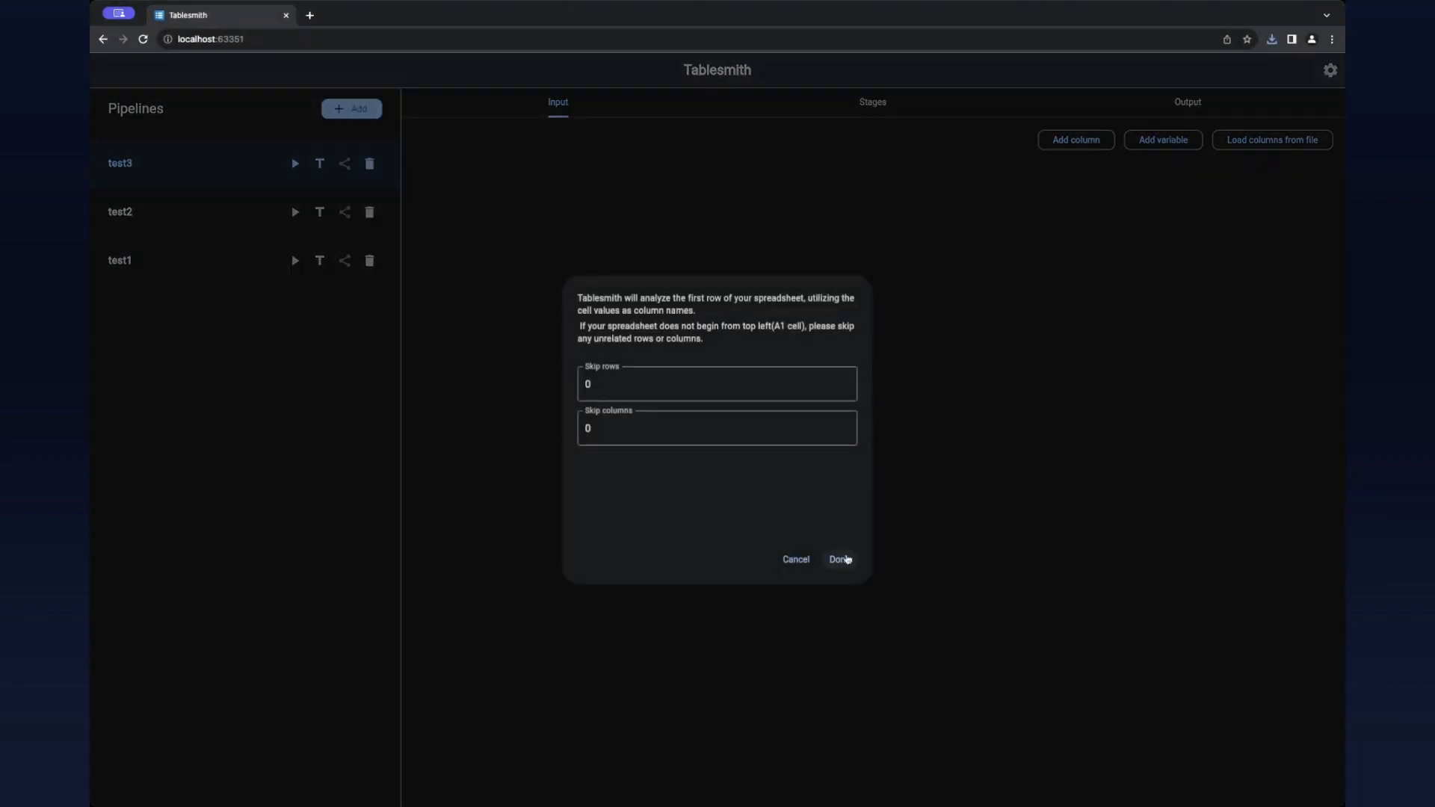
pyautogui.click(845, 559)
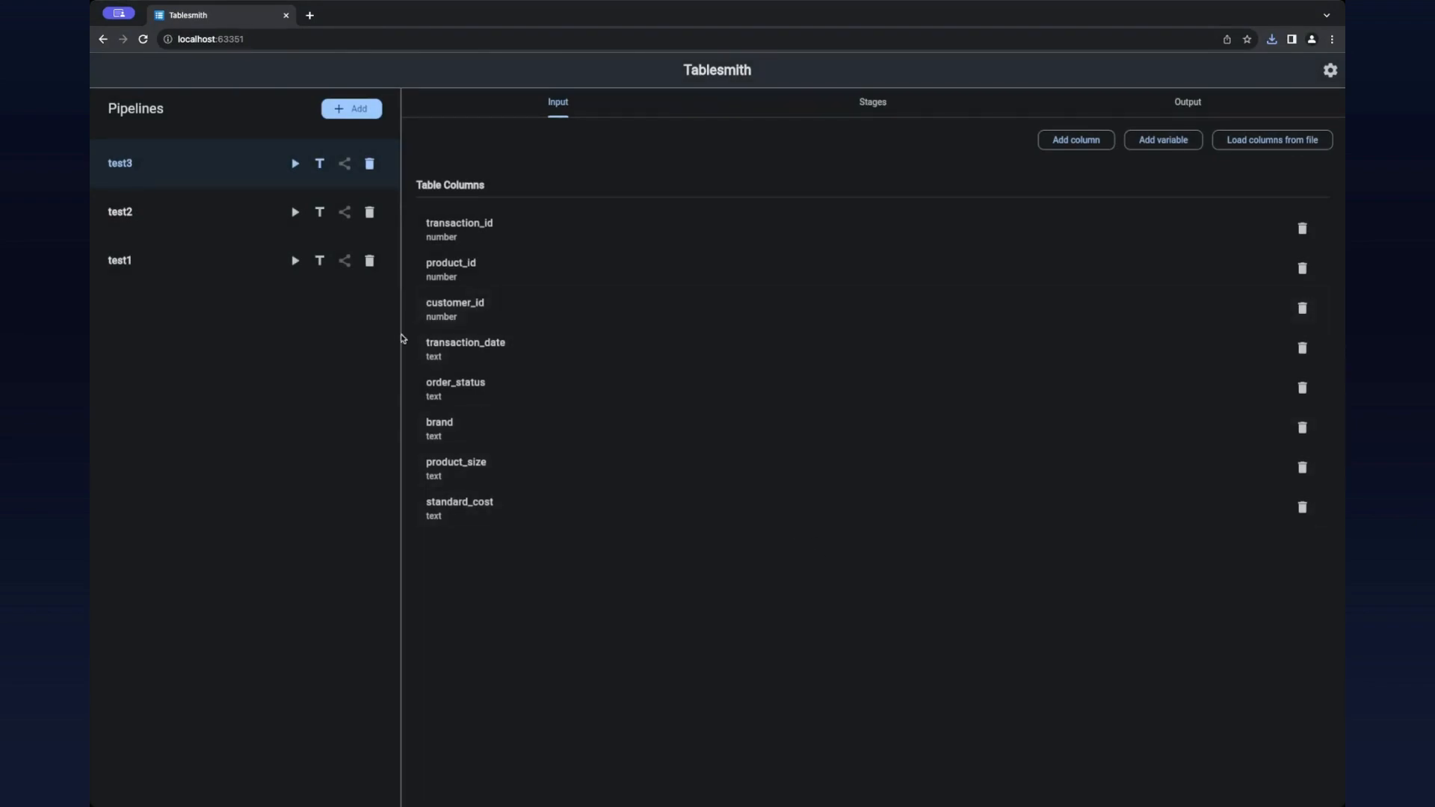
# Step: Change the type of the transaction_date input column to date and save it
pyautogui.click(501, 358)
pyautogui.click(697, 441)
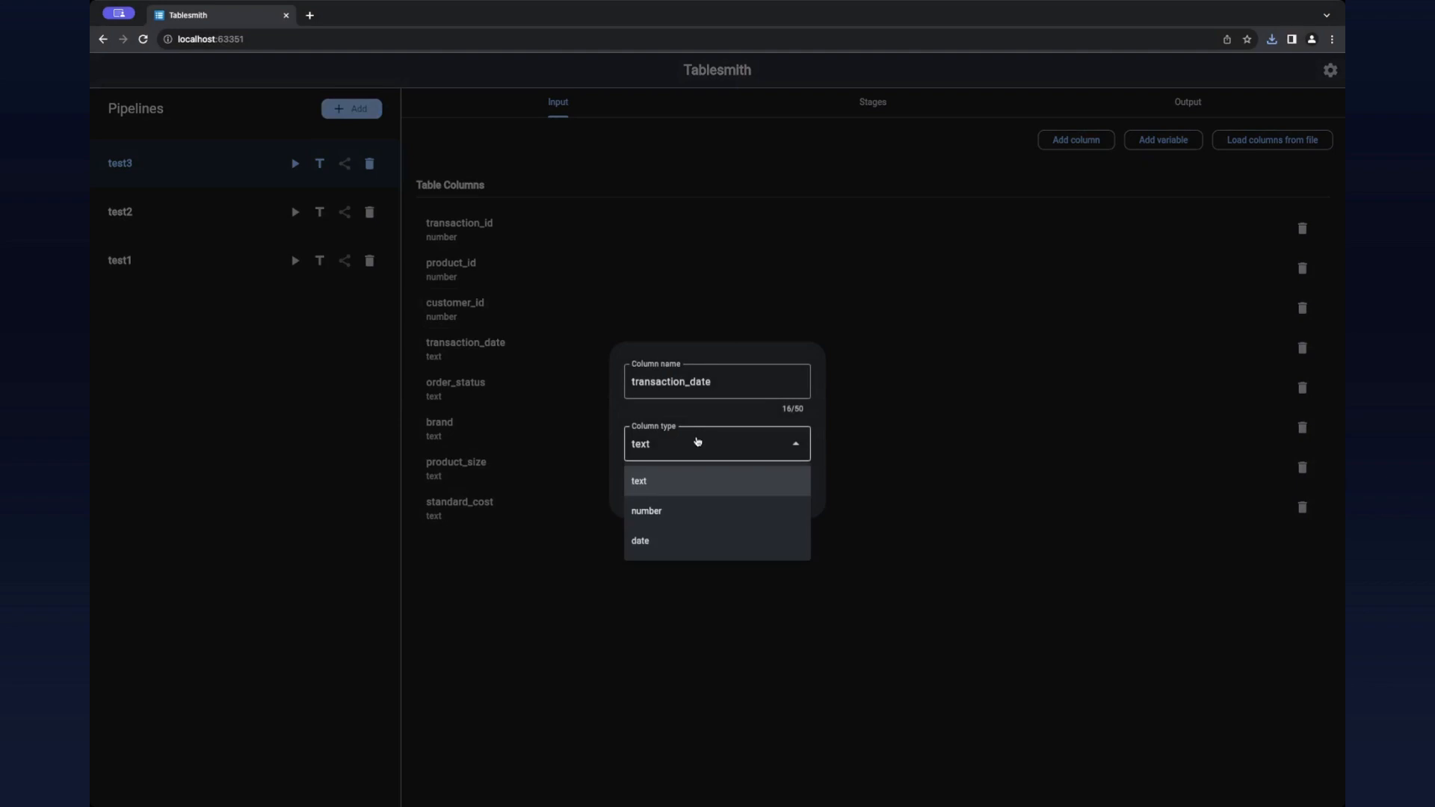
pyautogui.click(676, 533)
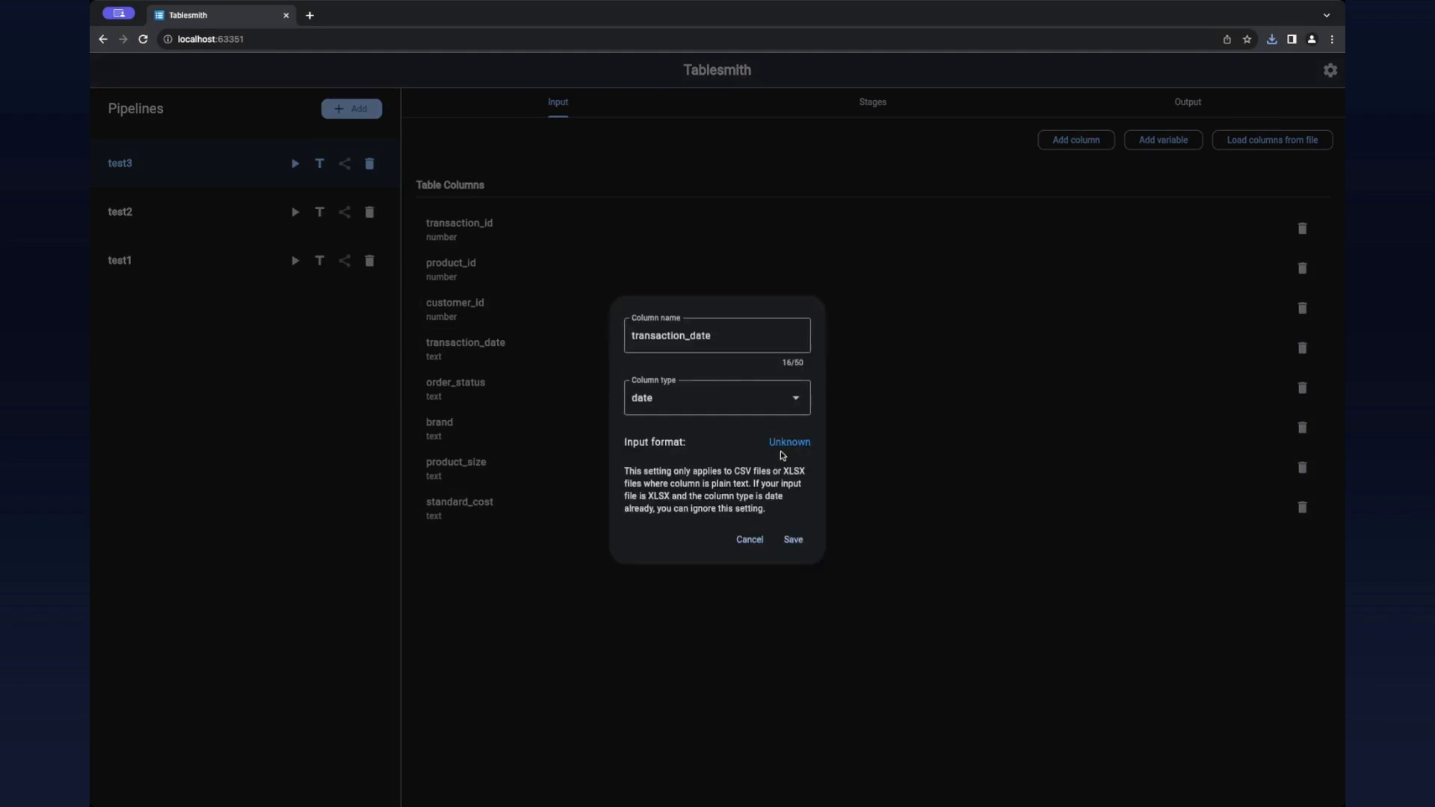
pyautogui.click(792, 535)
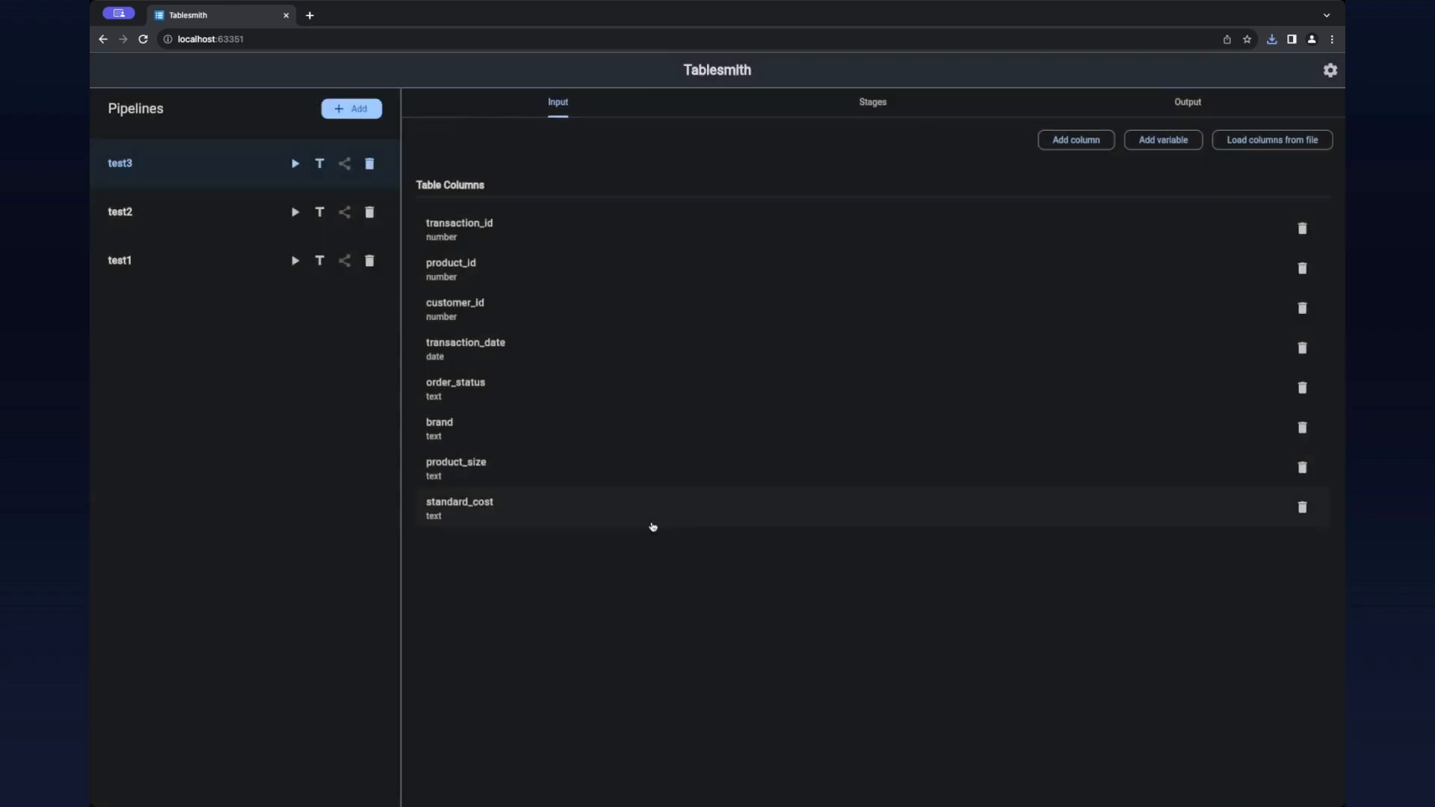
# Step: Change the type of the standard_cost input column to number and save it
pyautogui.click(654, 523)
pyautogui.click(686, 444)
pyautogui.click(672, 511)
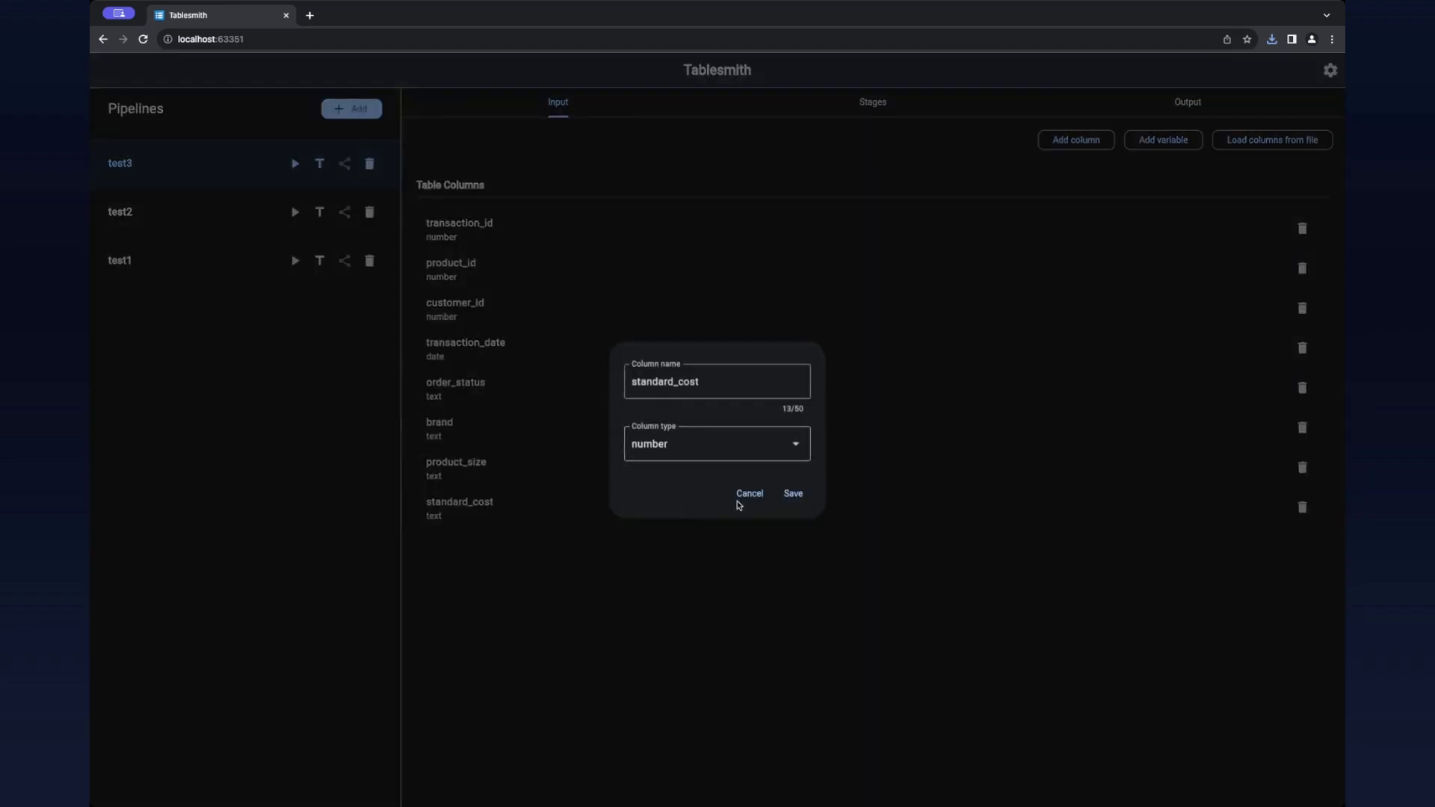
pyautogui.click(792, 495)
# Step: Add a csv output named test3 to the test3 pipeline with Main as the source table and all columns included
pyautogui.click(1169, 108)
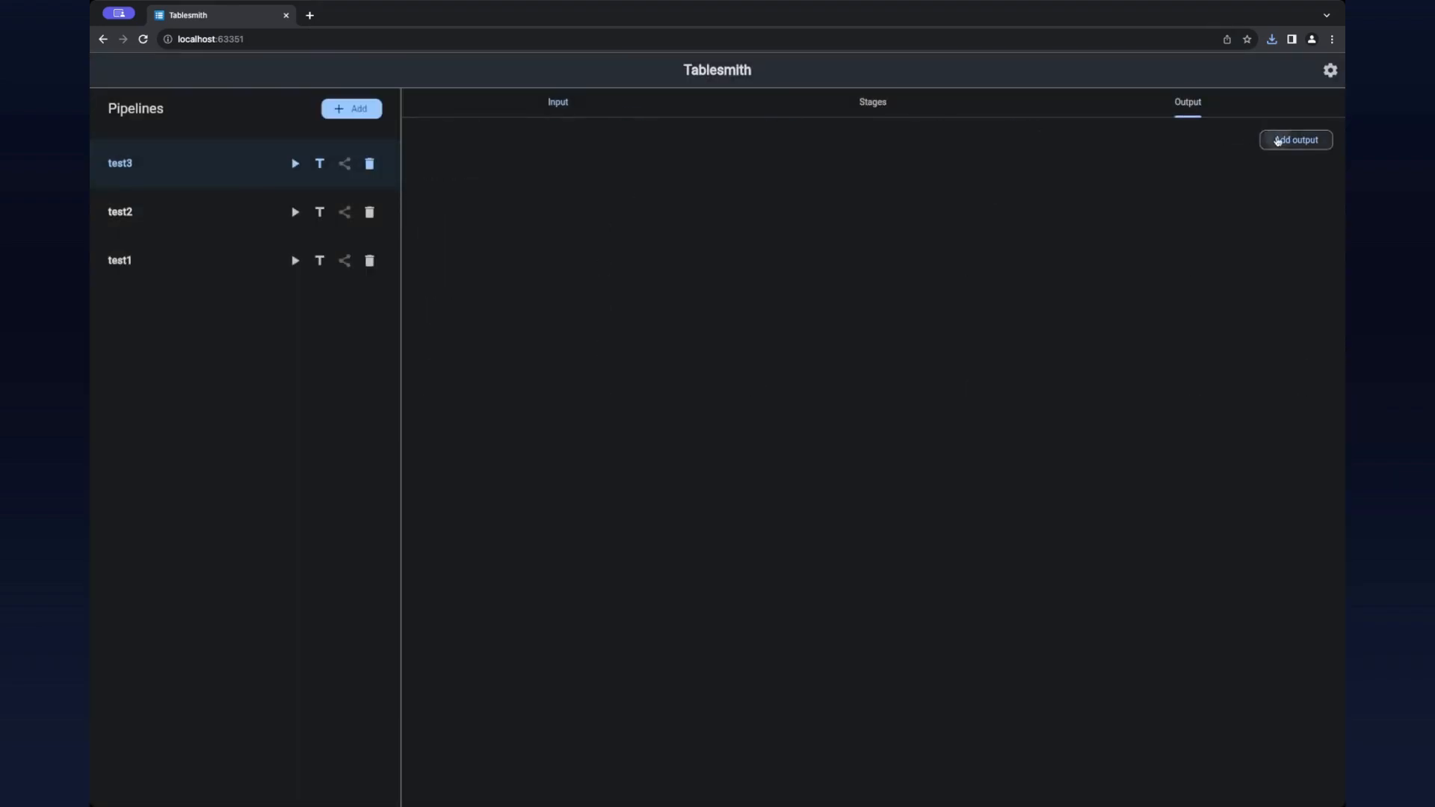
pyautogui.click(1279, 141)
pyautogui.click(767, 191)
pyautogui.write('test3')
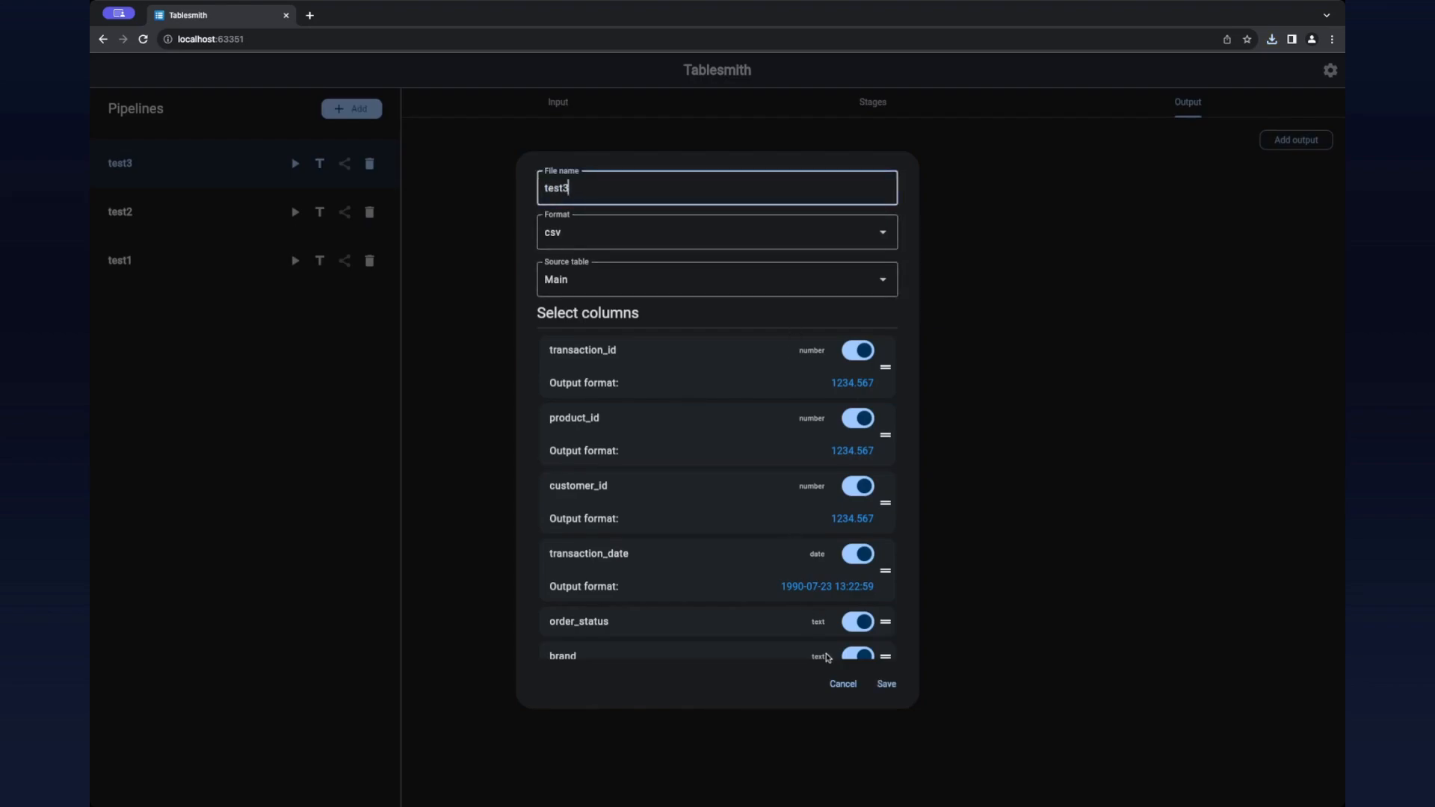
pyautogui.click(887, 684)
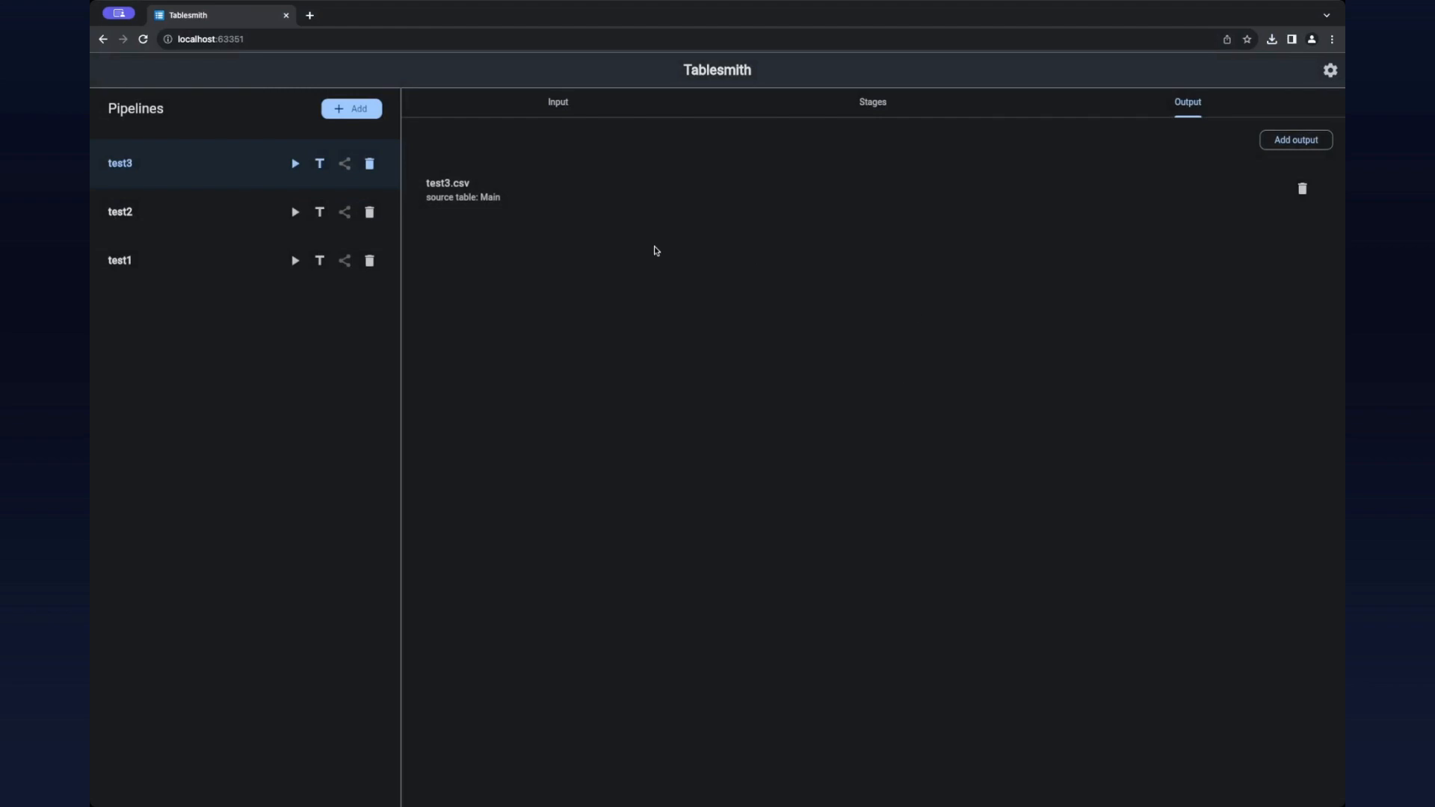
# Step: Try to run the test3 pipeline on a local file with no rows or columns skipped, and close the run
pyautogui.click(320, 163)
pyautogui.click(761, 412)
pyautogui.press('Escape')
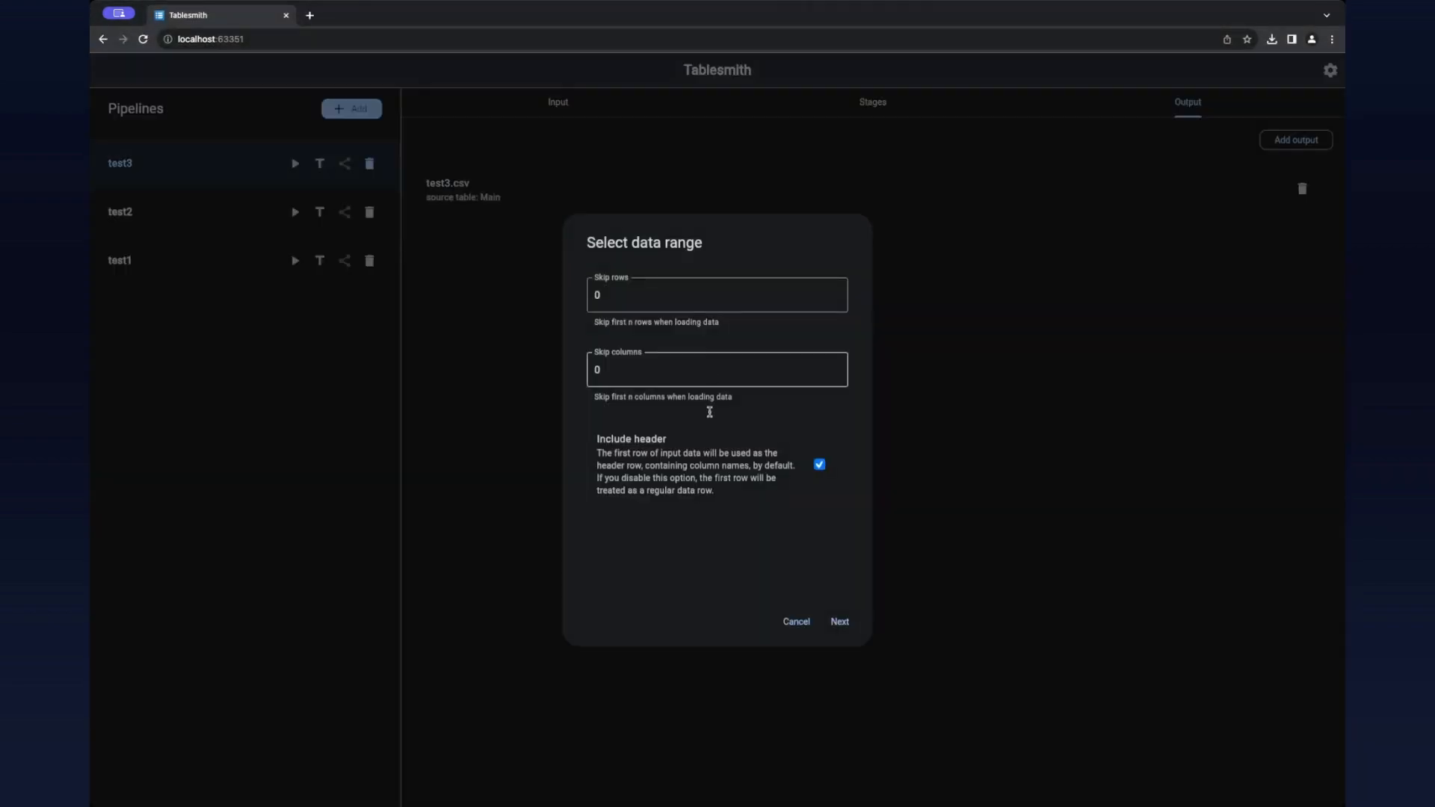
pyautogui.click(838, 623)
pyautogui.click(839, 684)
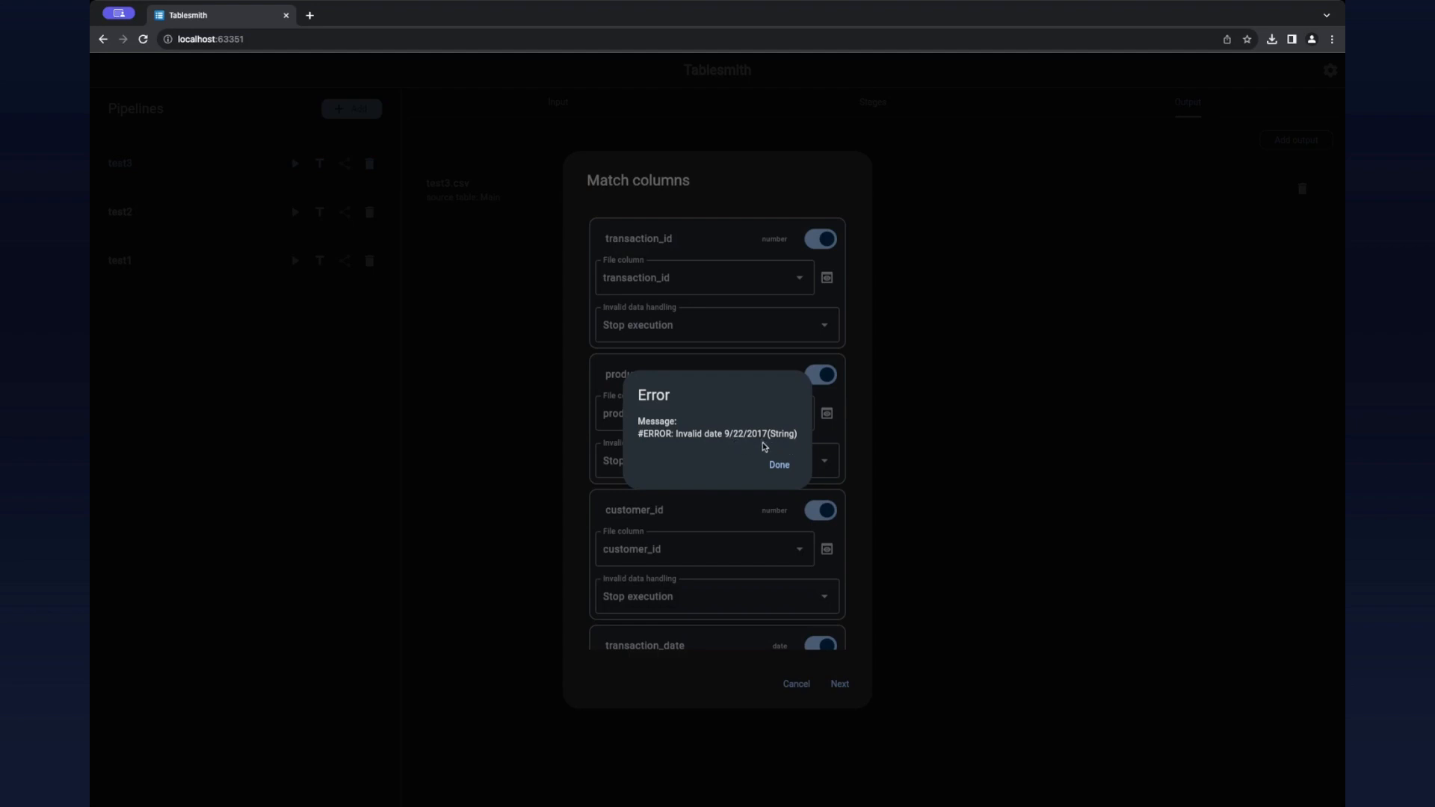
pyautogui.click(776, 465)
pyautogui.click(795, 683)
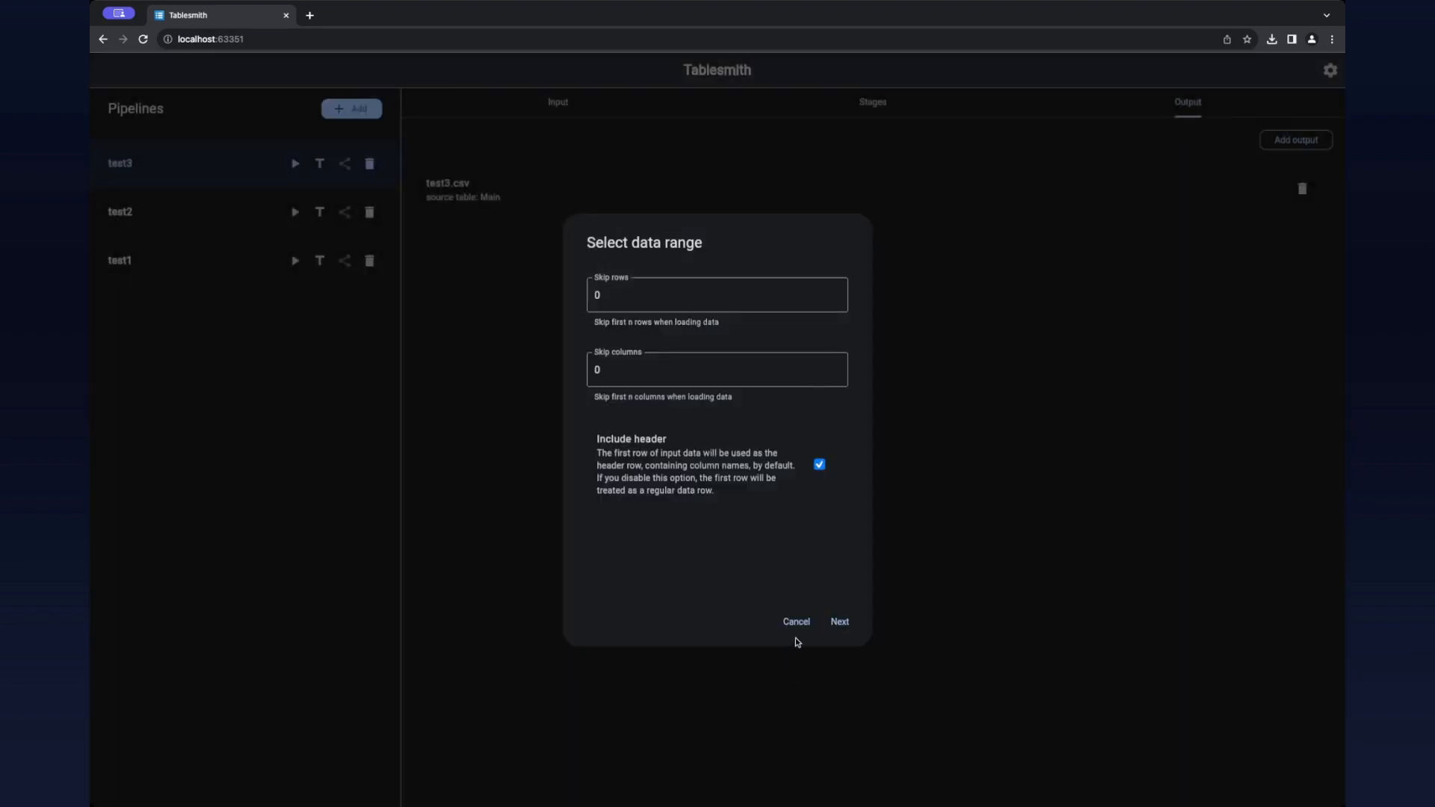
pyautogui.click(798, 628)
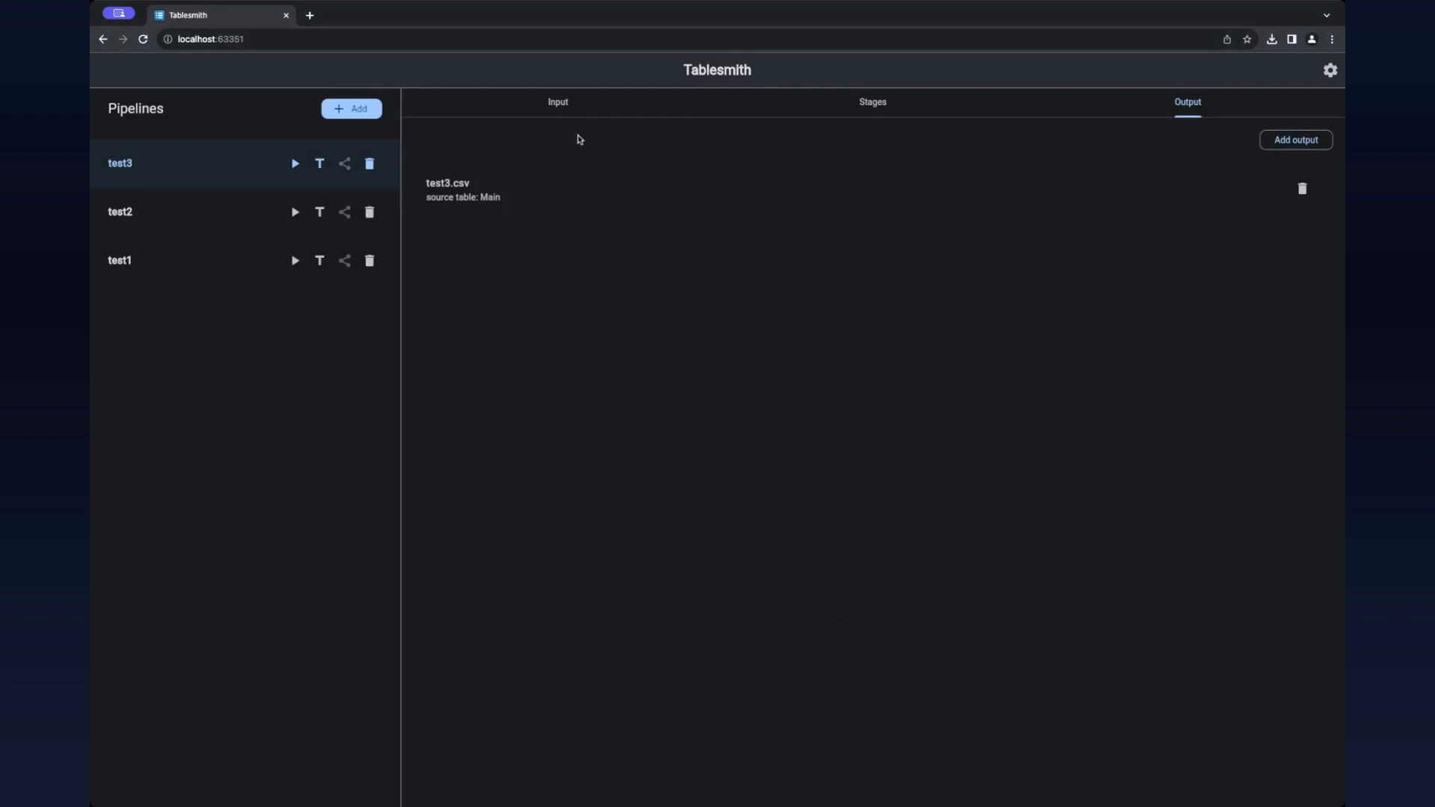
# Step: Set the input format of the transaction_date column to 07/23/1990 and save the column
pyautogui.click(557, 112)
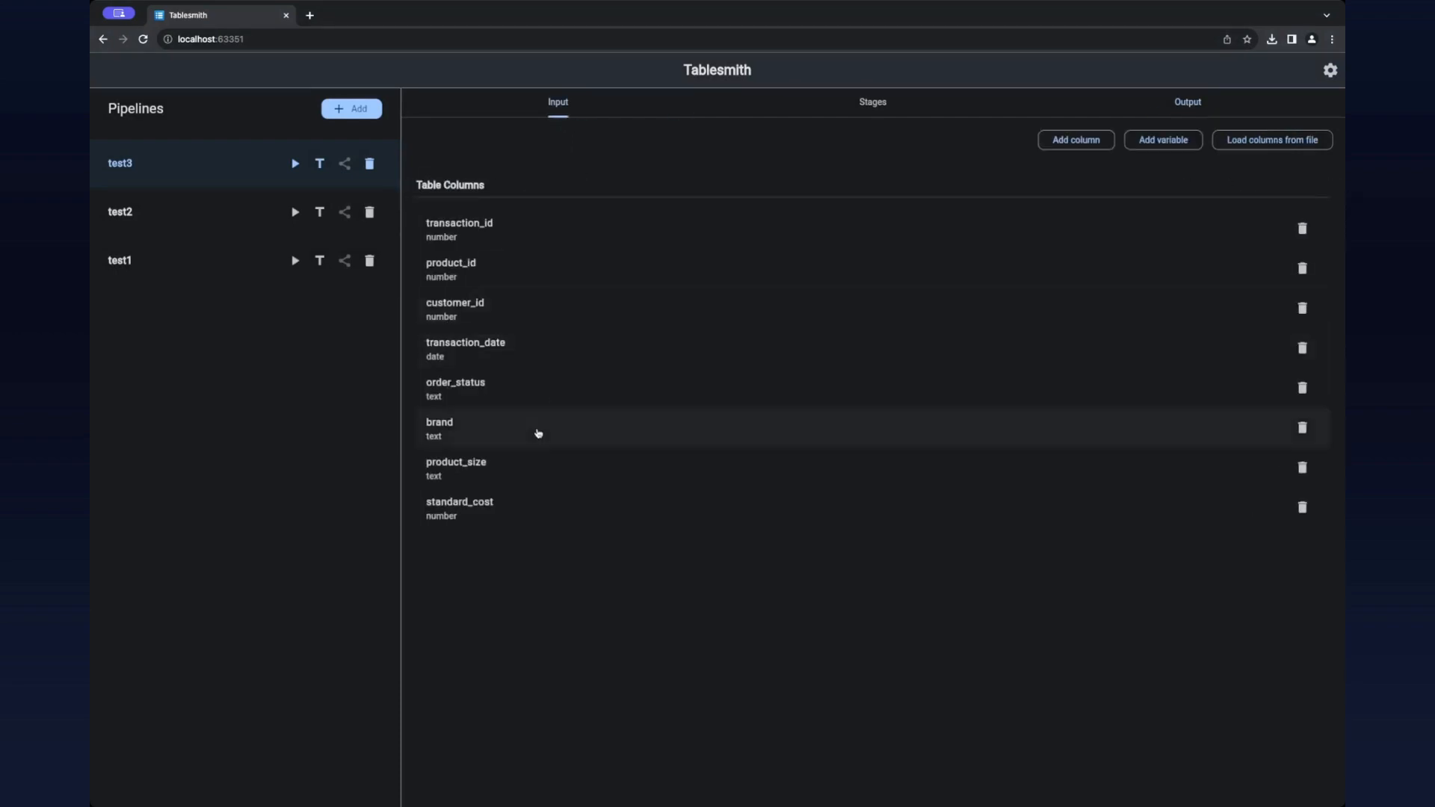
pyautogui.click(501, 360)
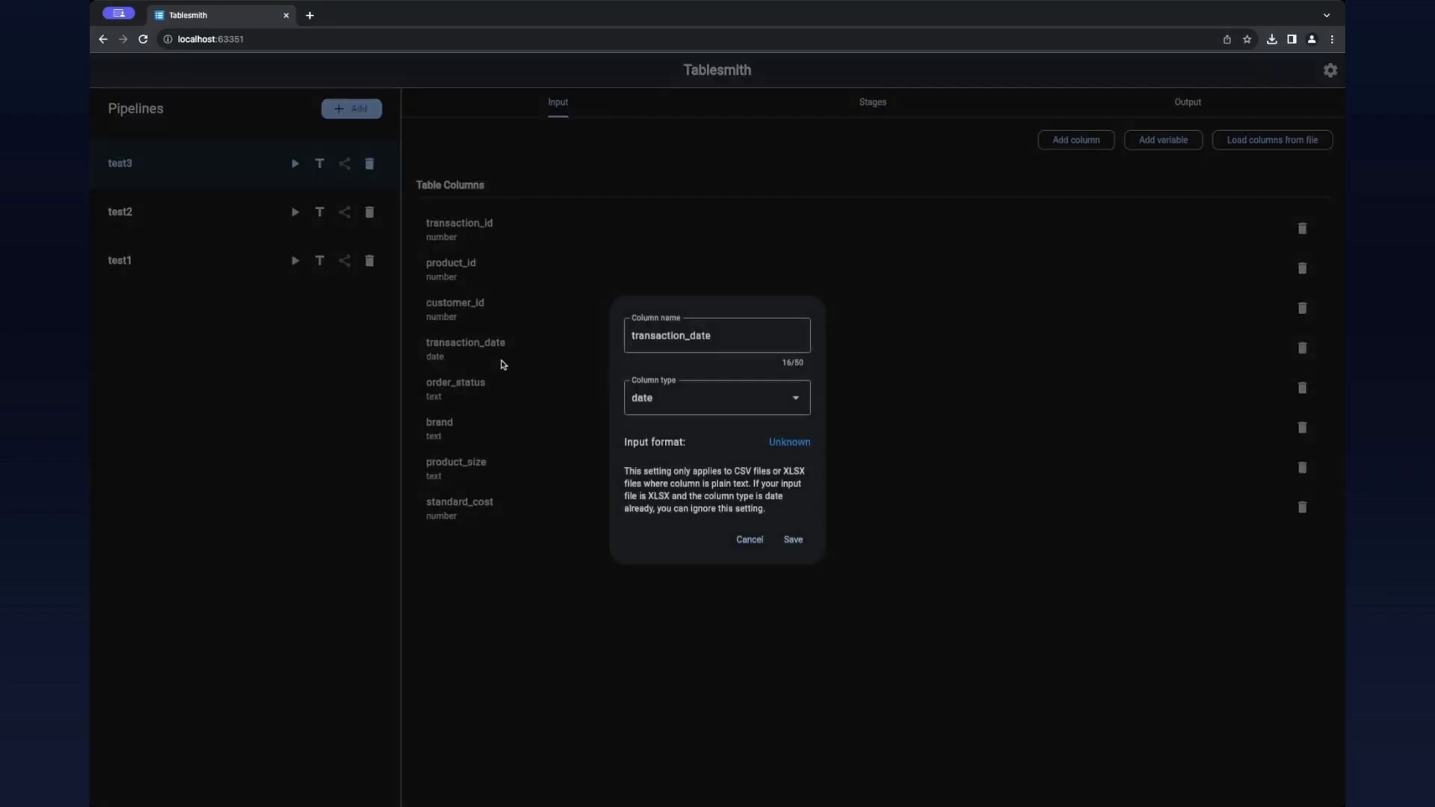
pyautogui.click(791, 447)
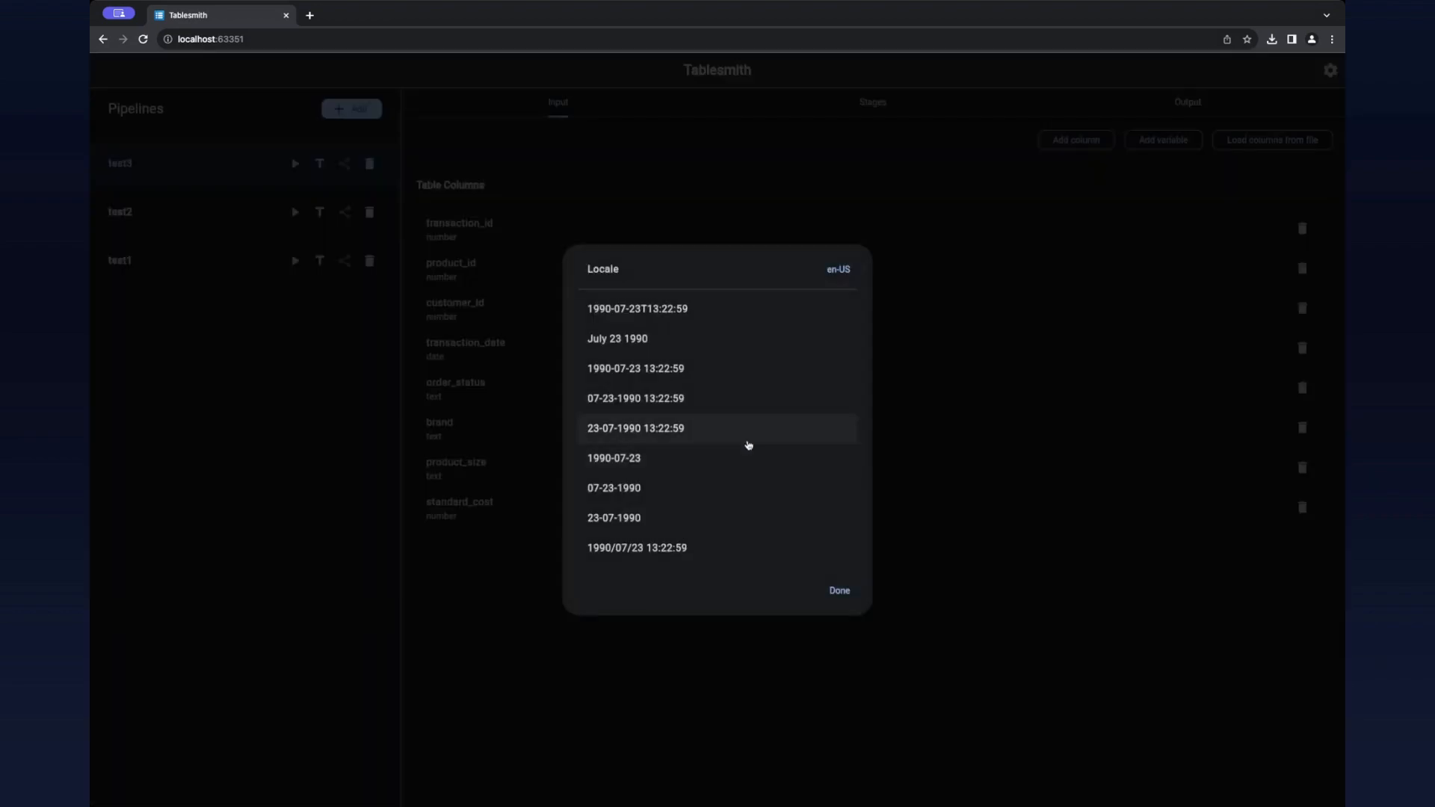
pyautogui.scroll(-3, 730, 447)
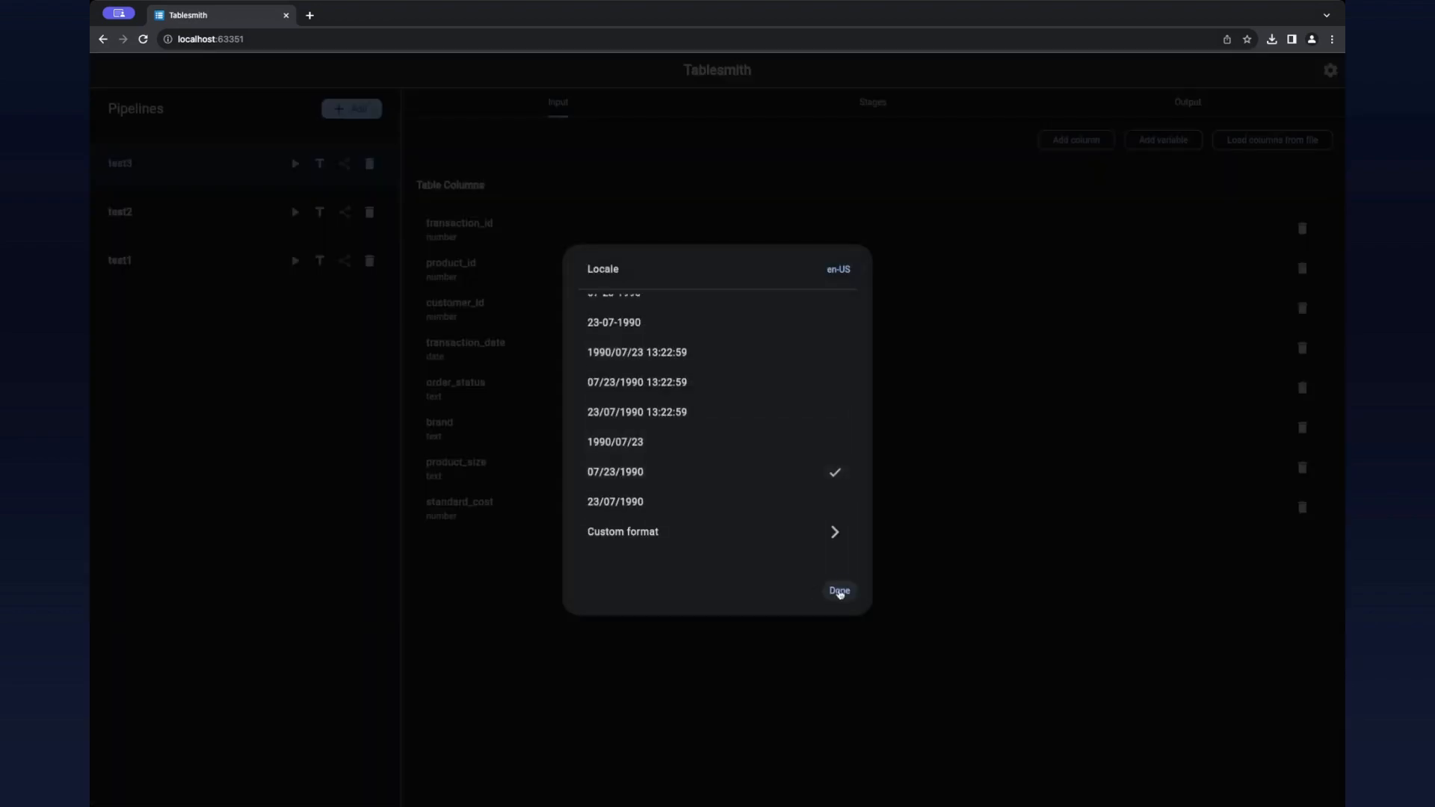
pyautogui.click(839, 591)
pyautogui.click(791, 539)
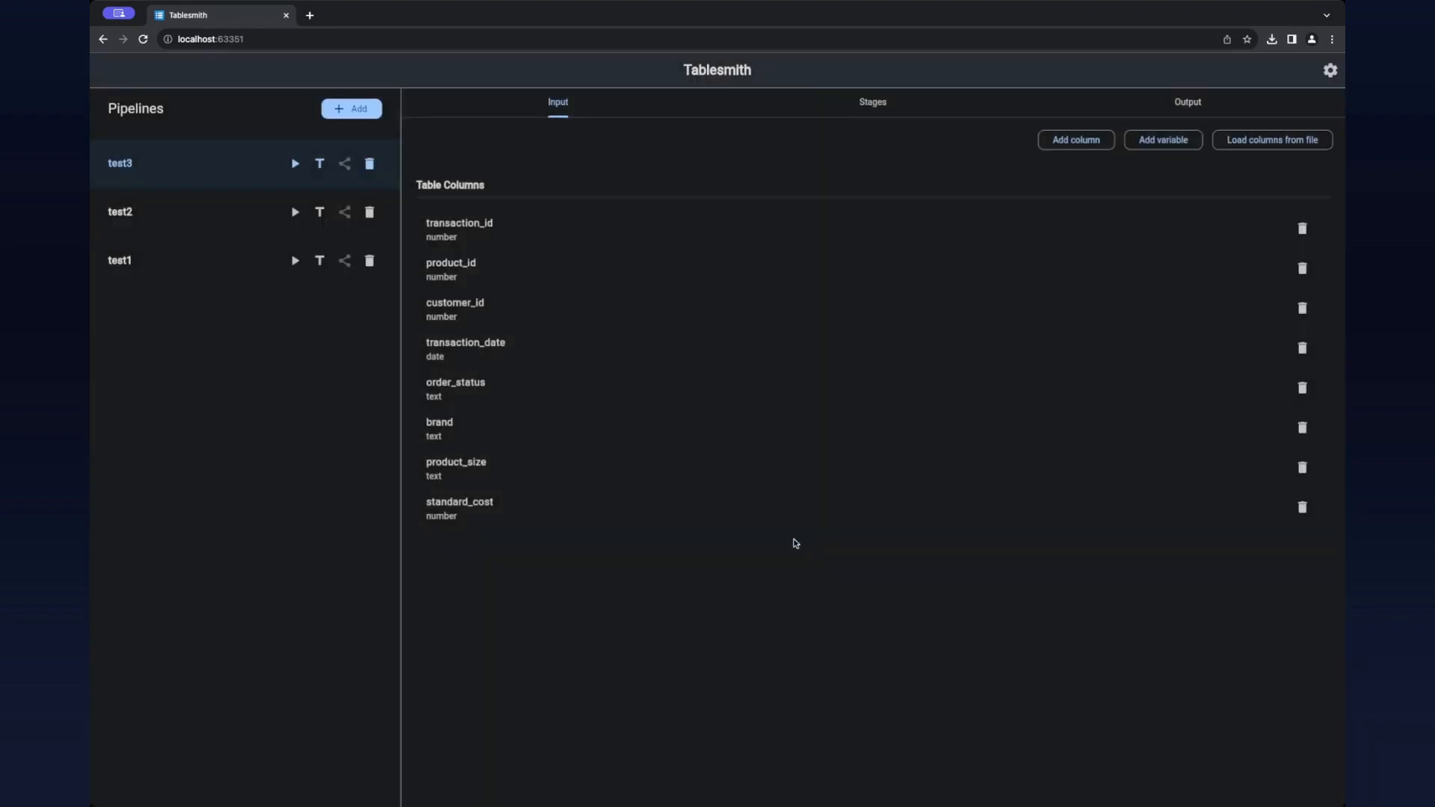
# Step: Try to run the test3 pipeline on raw-data.csv with the default data range and column matching, and close the run
pyautogui.click(296, 163)
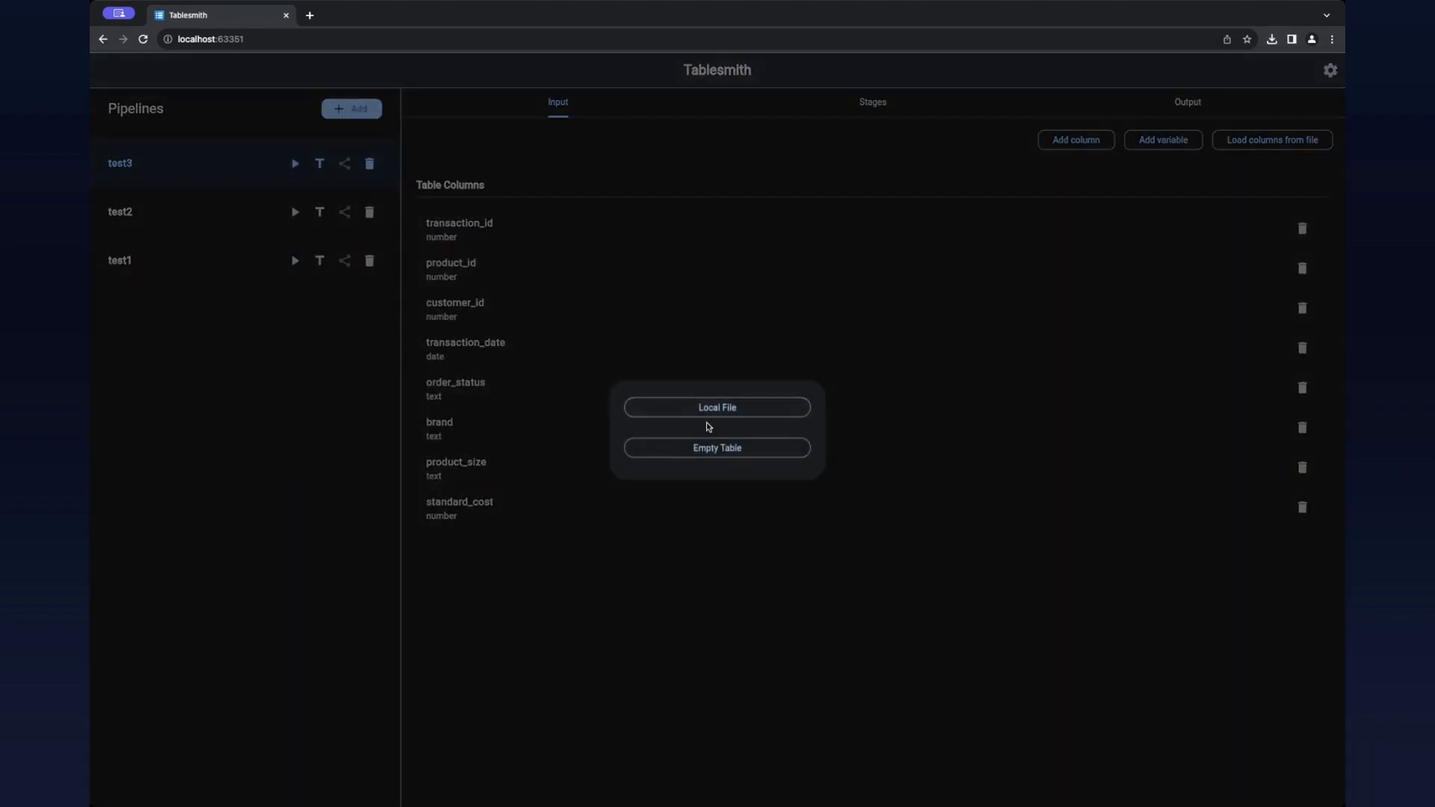
pyautogui.click(710, 410)
pyautogui.click(637, 320)
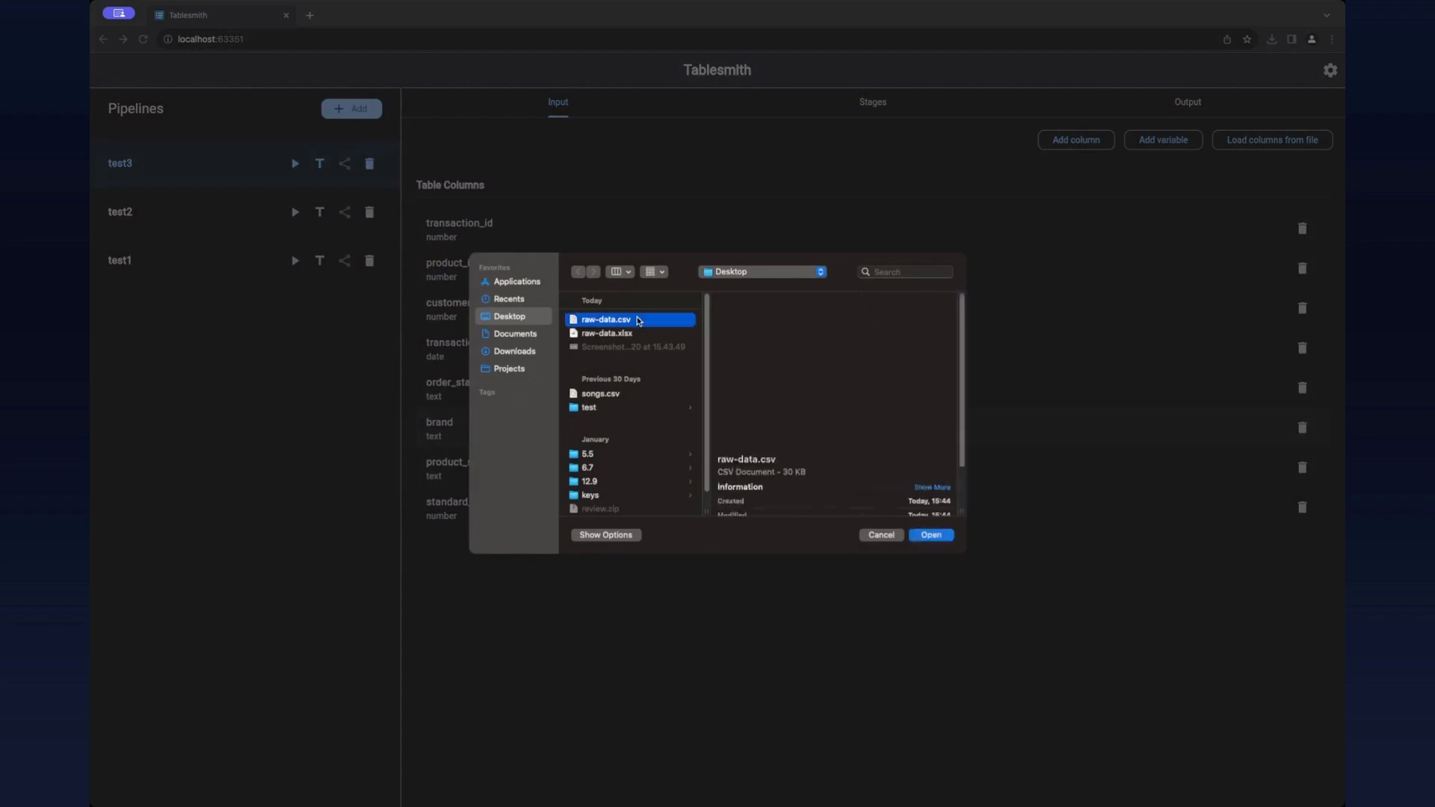
pyautogui.click(637, 320)
pyautogui.click(840, 622)
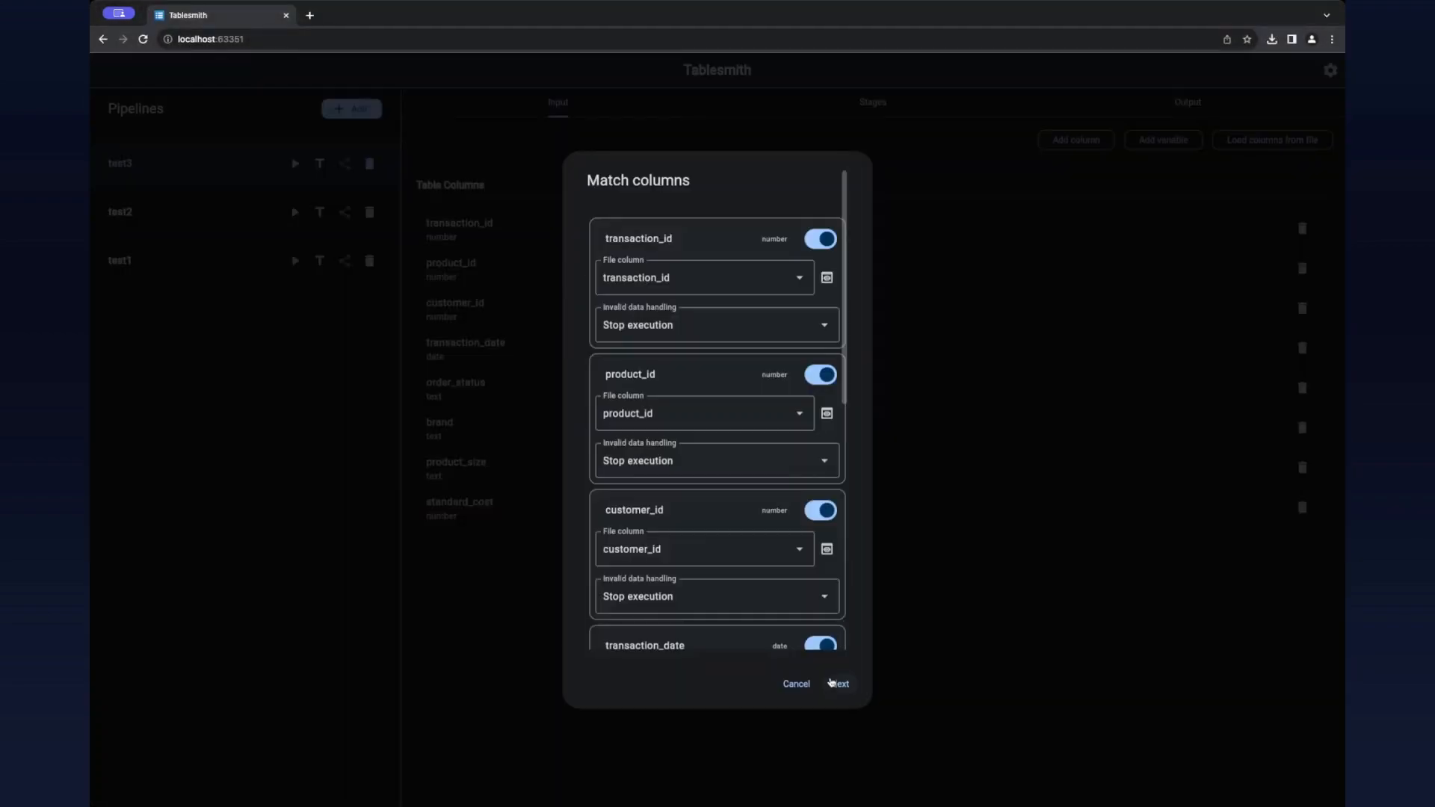
pyautogui.click(836, 683)
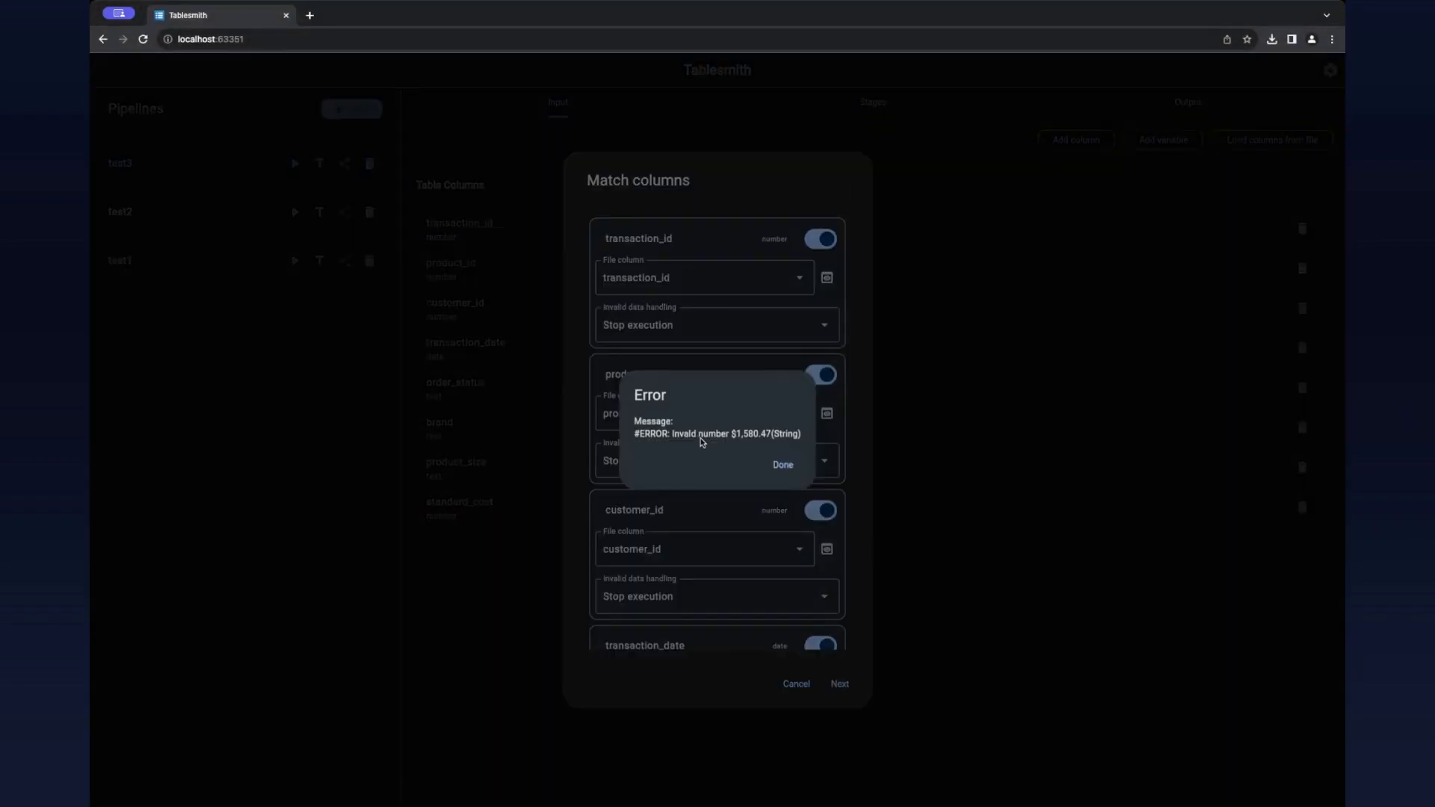
pyautogui.click(784, 464)
pyautogui.click(791, 683)
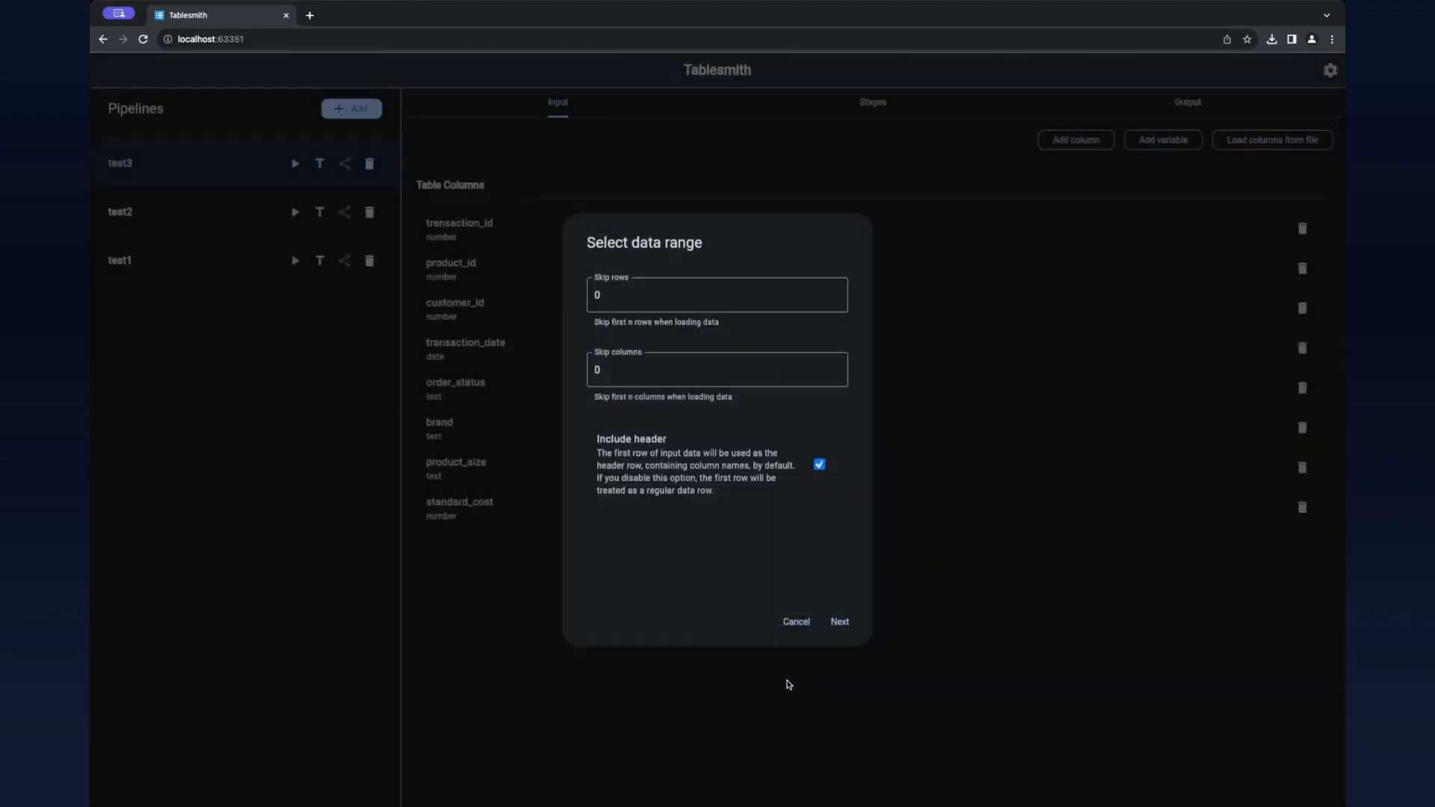
pyautogui.click(778, 621)
# Step: Set the standard_cost input column's type to text and save it
pyautogui.click(516, 515)
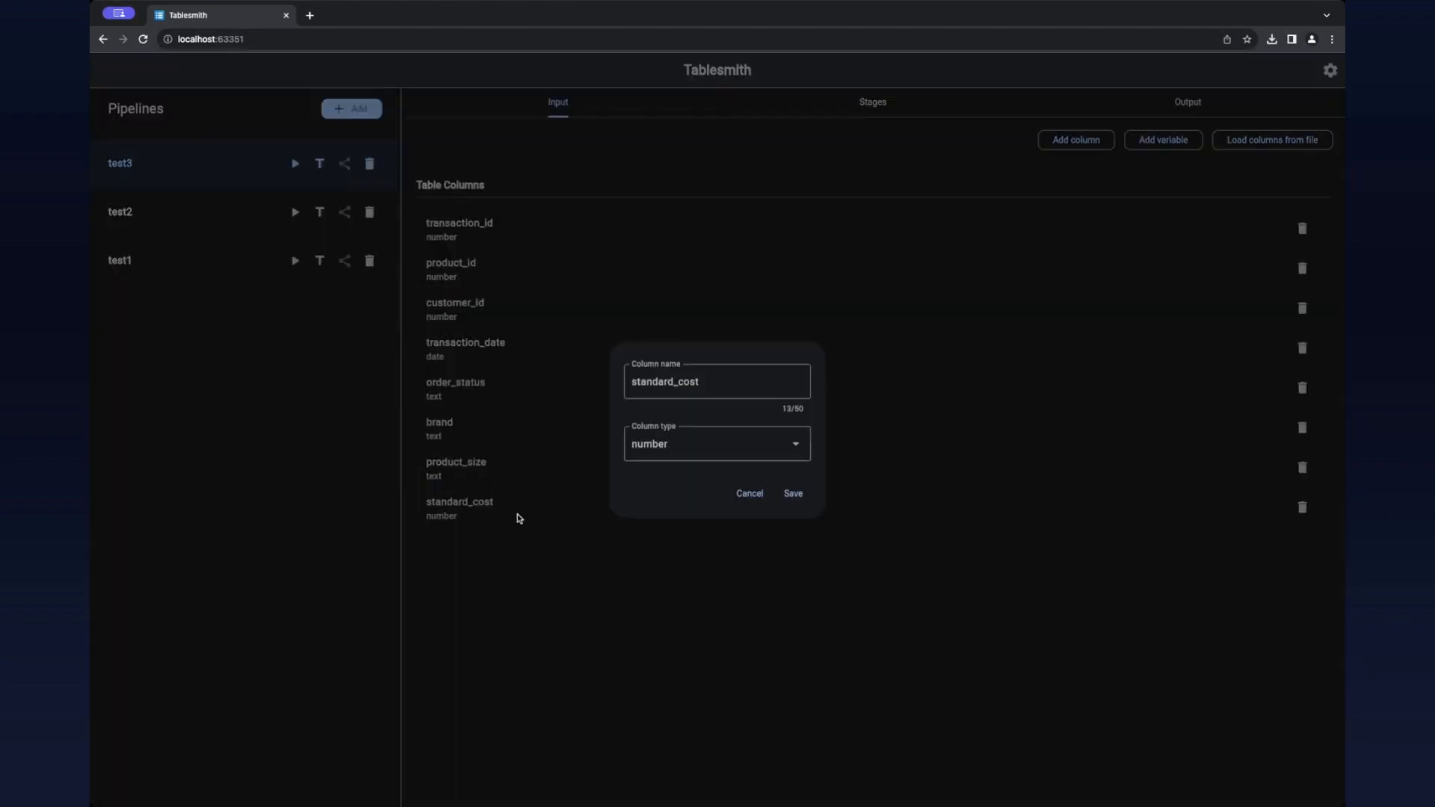
pyautogui.click(640, 455)
pyautogui.click(649, 477)
pyautogui.click(790, 492)
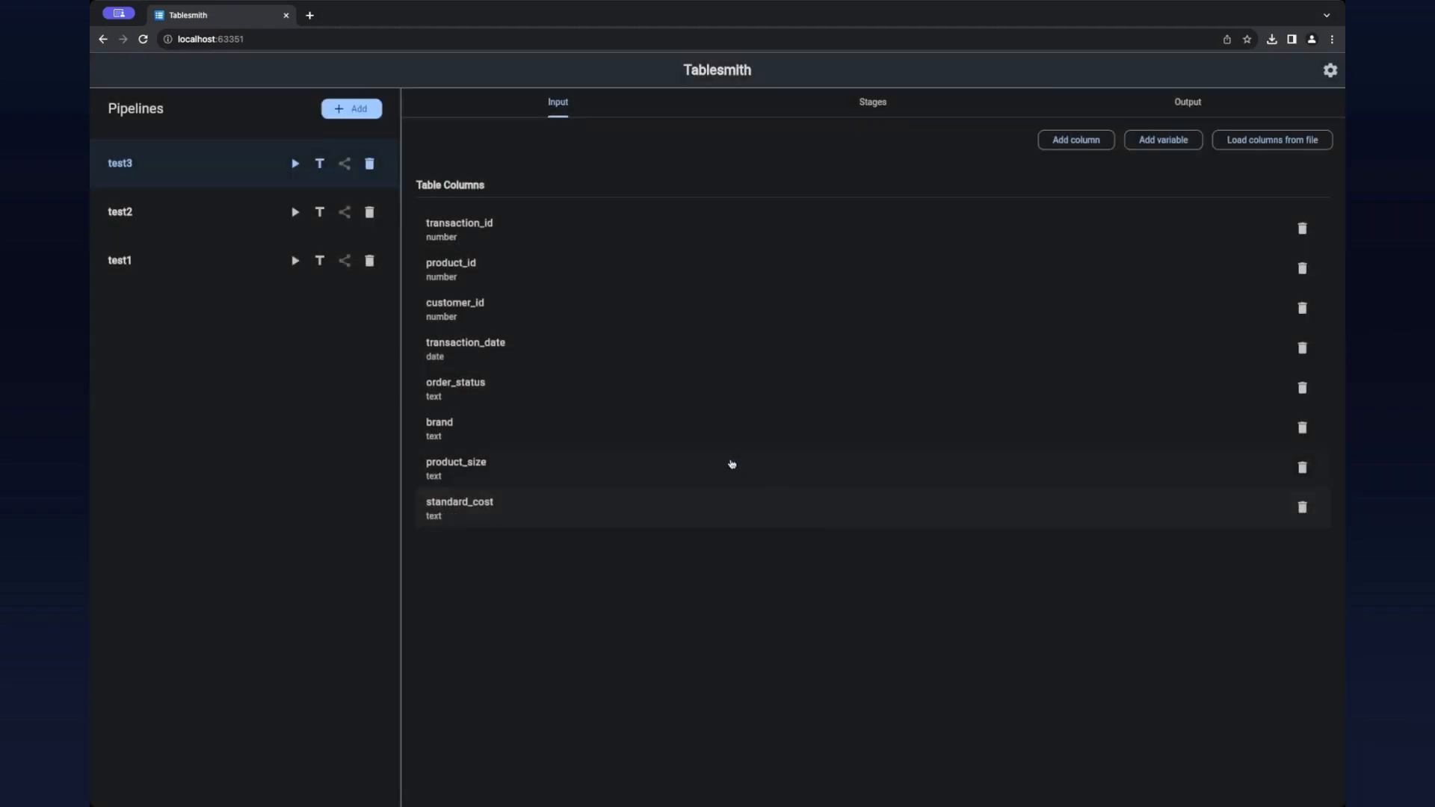
# Step: Load raw-data.csv for a run of the test3 pipeline, keeping the header, skipping nothing and accepting the matched columns
pyautogui.click(319, 163)
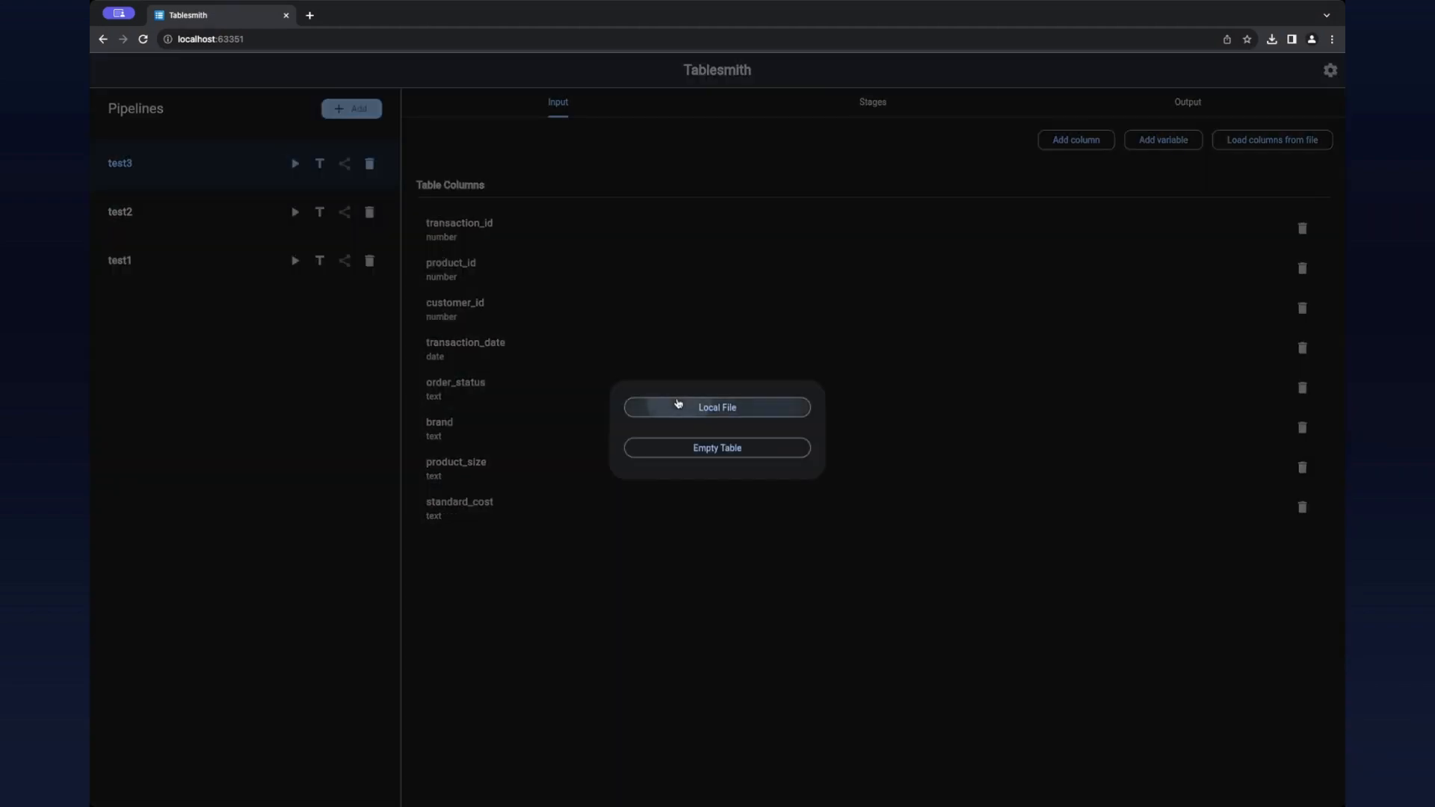
pyautogui.click(713, 406)
pyautogui.click(614, 322)
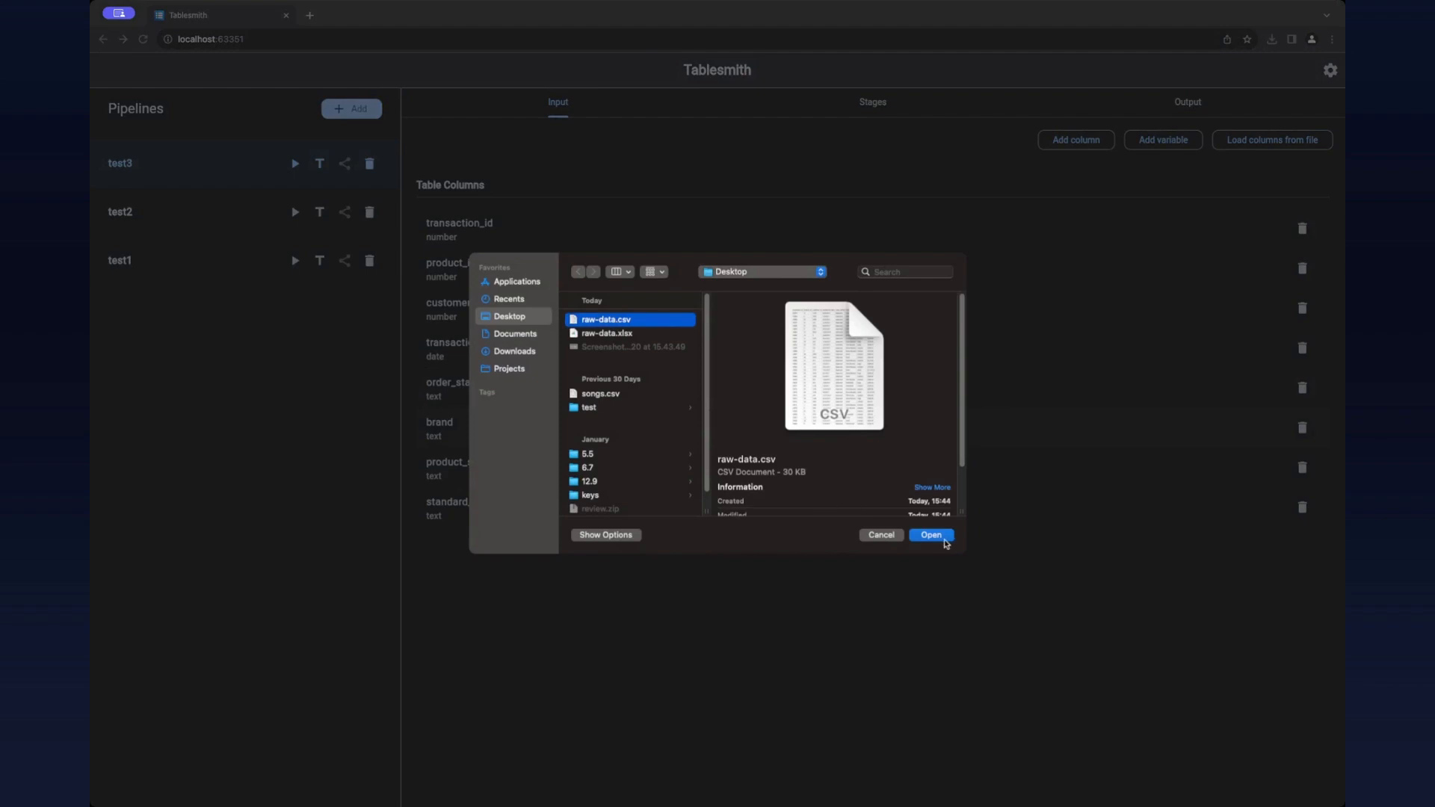
pyautogui.click(943, 539)
pyautogui.click(840, 623)
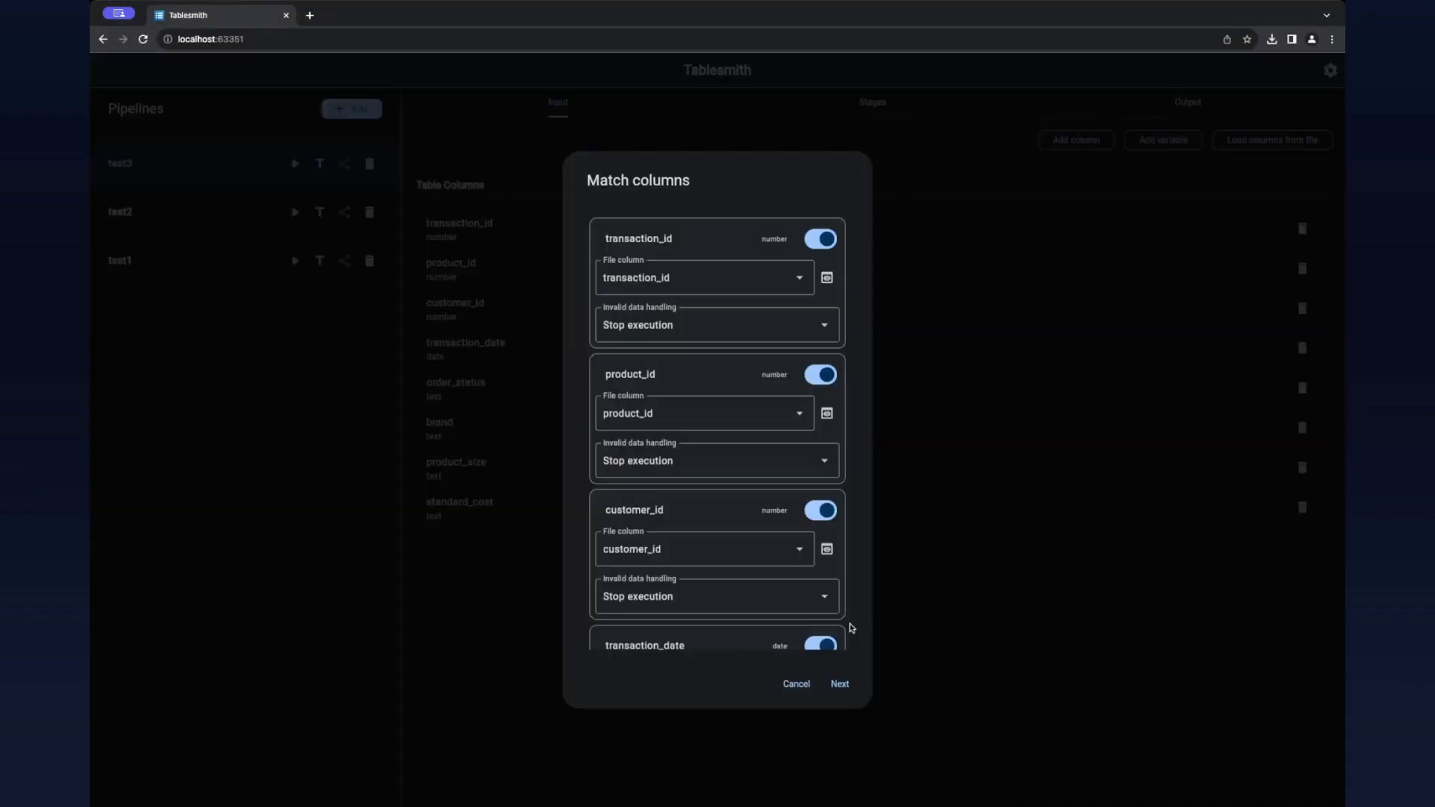
pyautogui.click(839, 684)
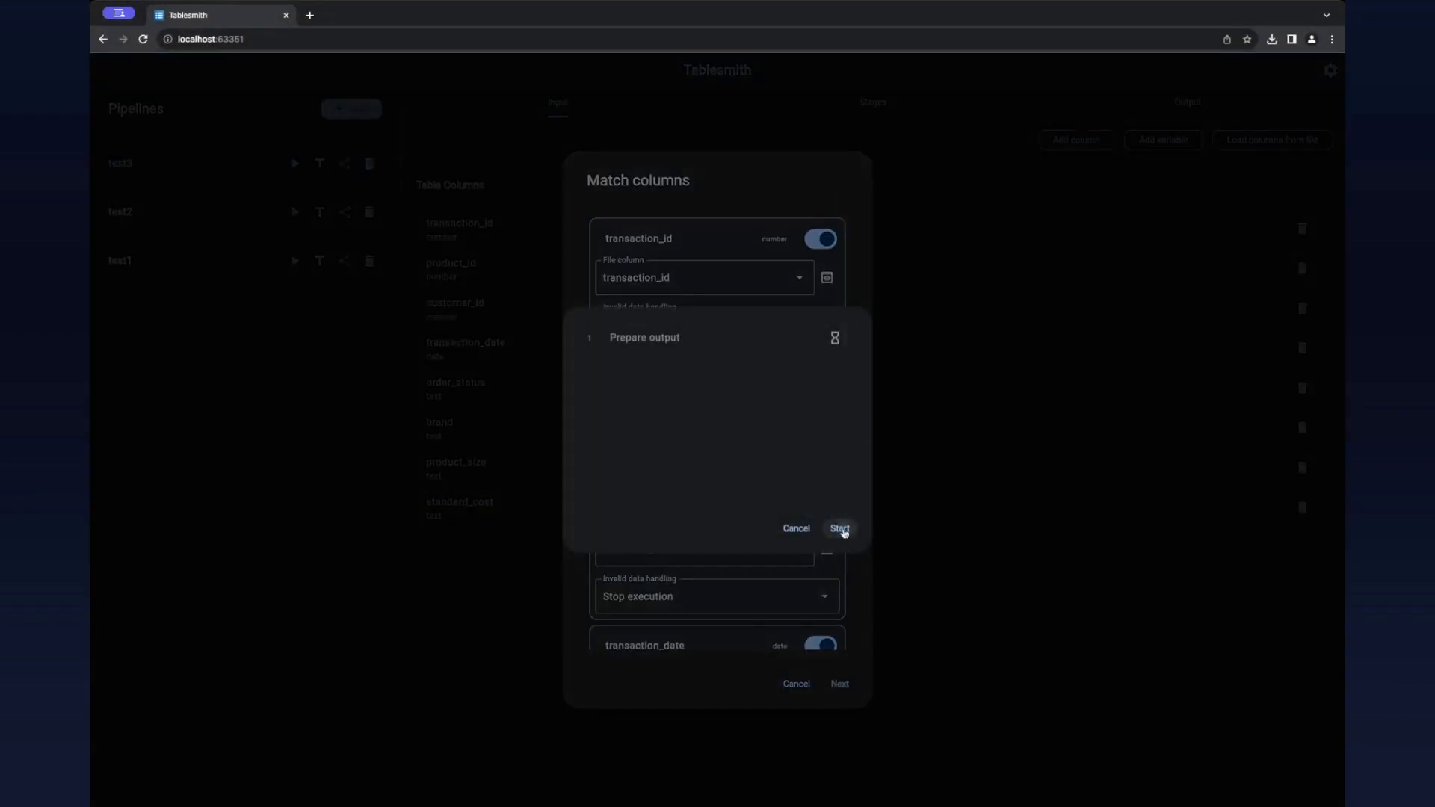
# Step: Start processing, save the generated test3.csv file and finish the run
pyautogui.click(837, 530)
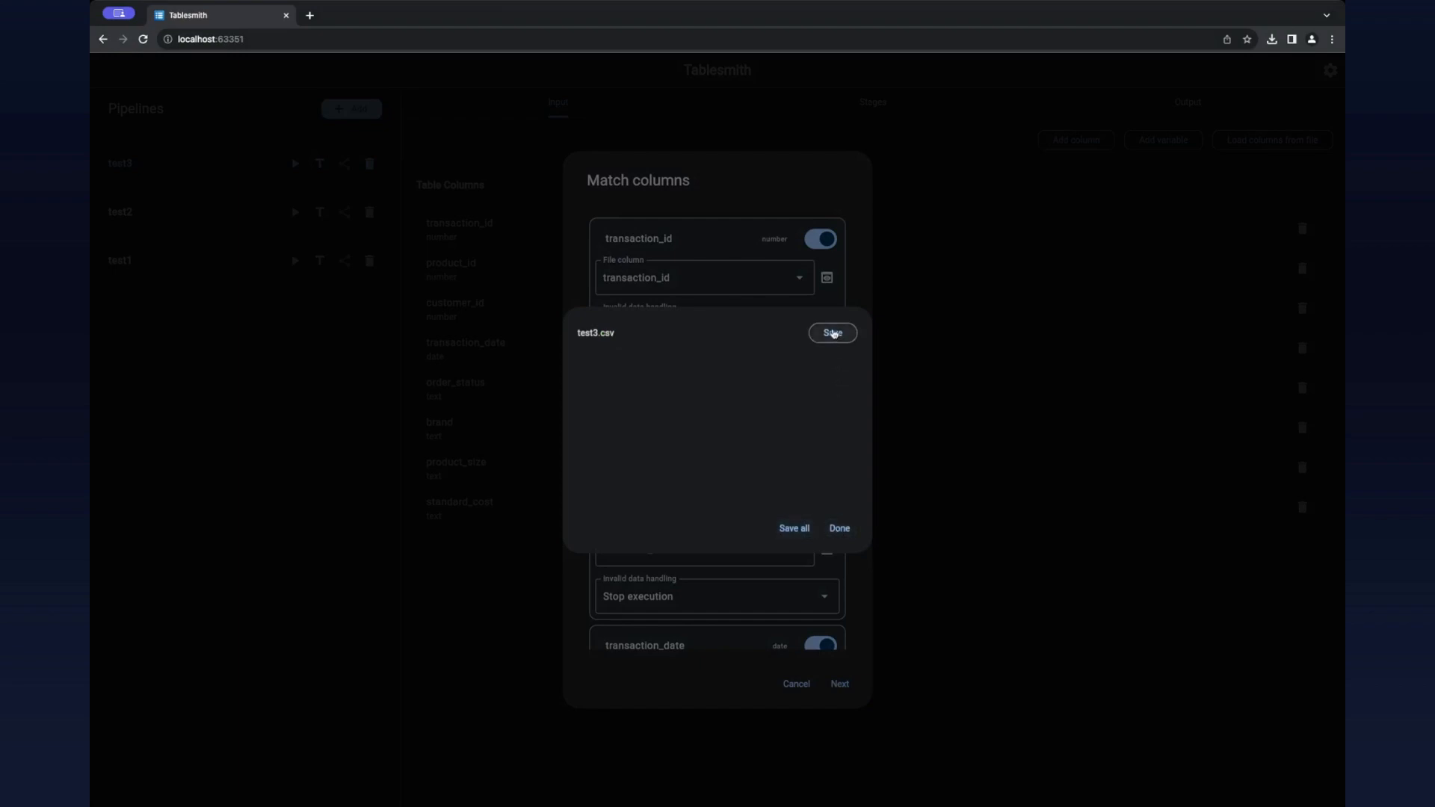
pyautogui.click(829, 333)
pyautogui.click(839, 529)
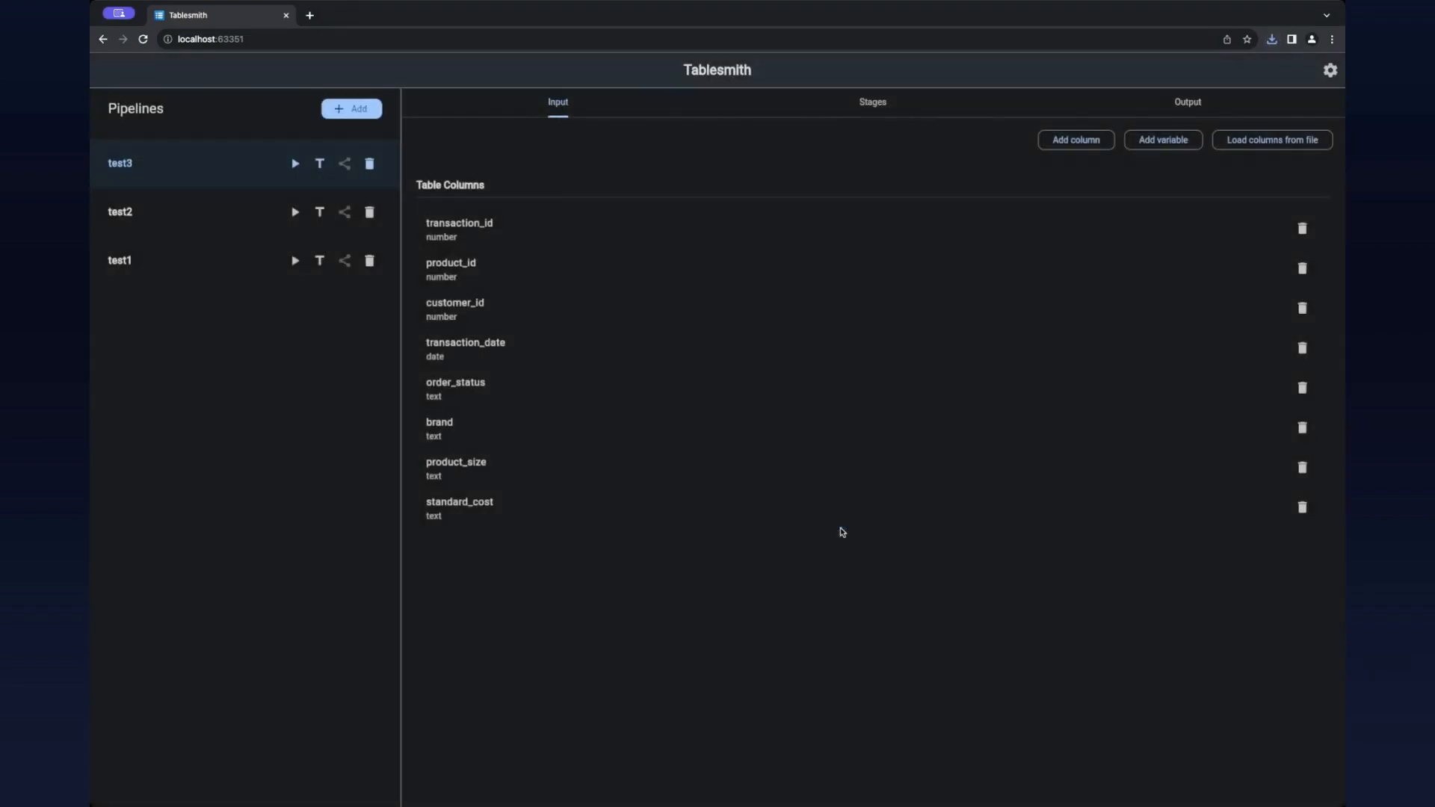